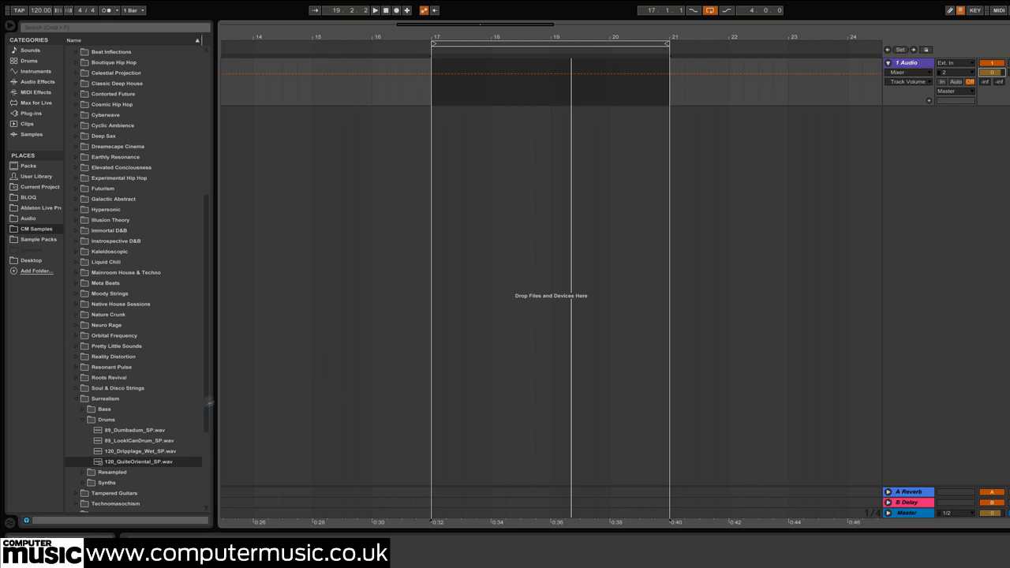
Step: Place the 120_QuiteOriental_SP.wav loop at bar 17 of the first audio track and add an EQ Eight to that track
drag(128, 462, 431, 95)
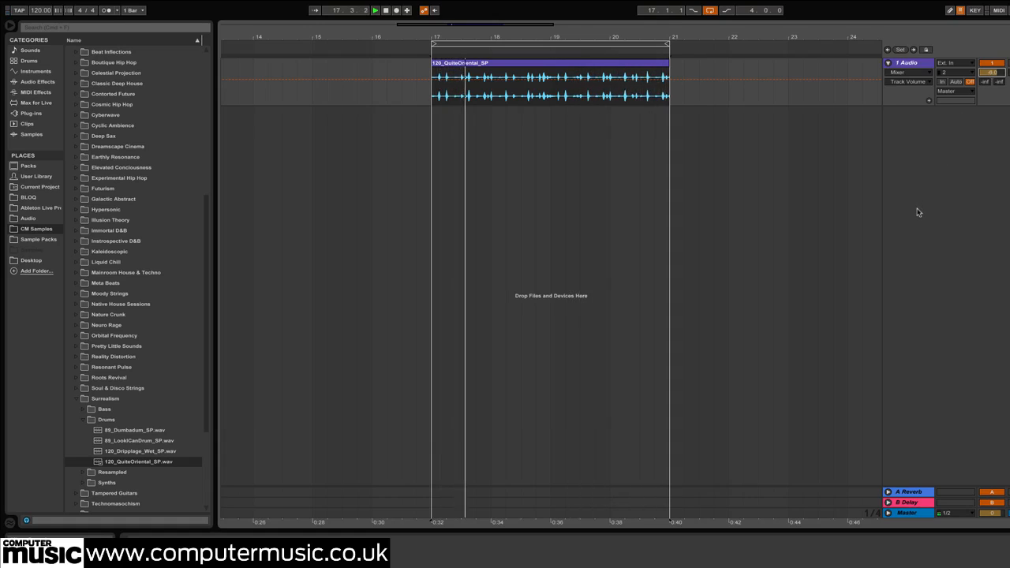
click(37, 81)
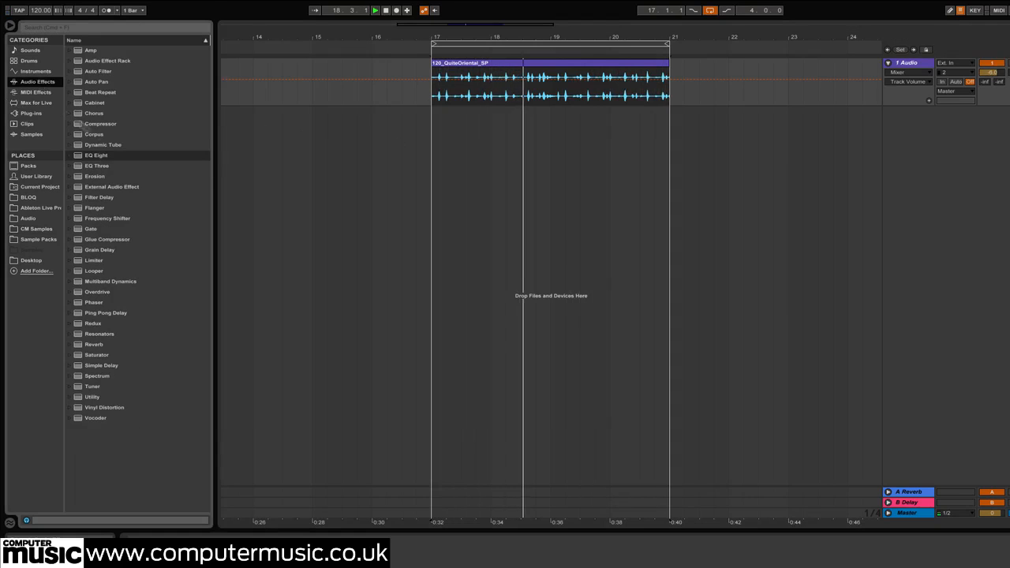
double_click(108, 154)
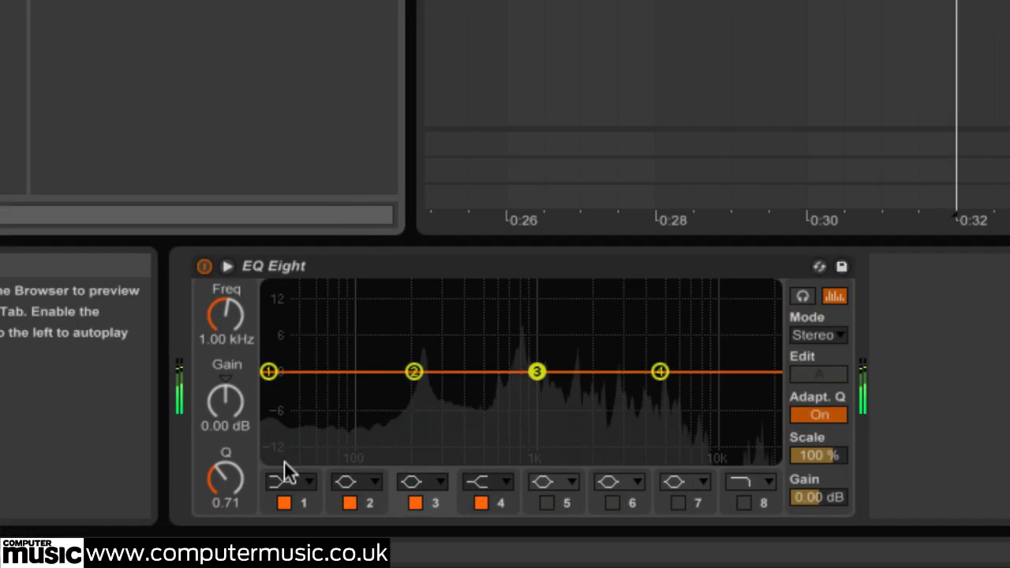
Step: Set band 1 of the first track's EQ Eight to a 12 dB/octave low-cut filter at 180 Hz
click(282, 481)
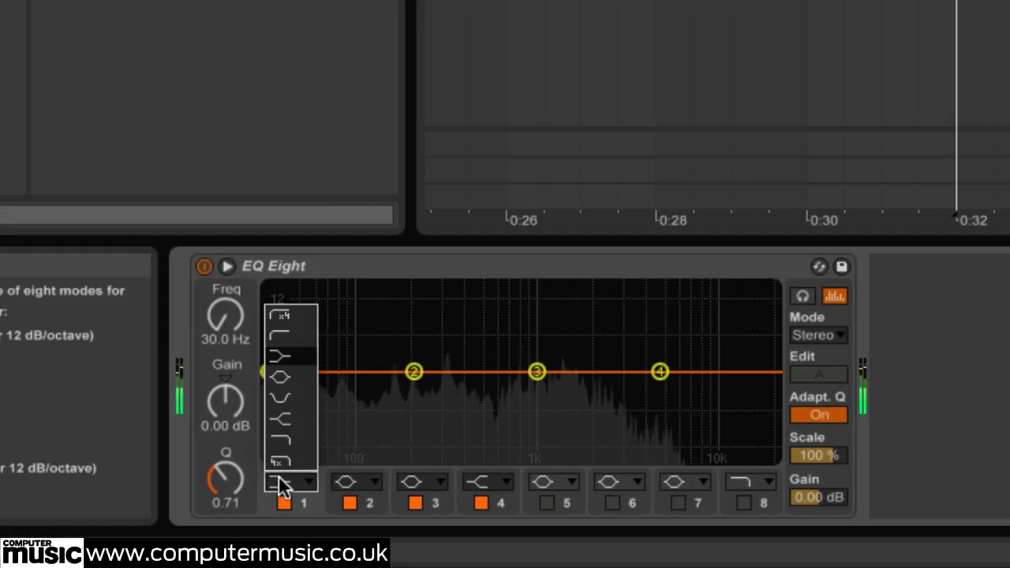
click(282, 338)
click(223, 319)
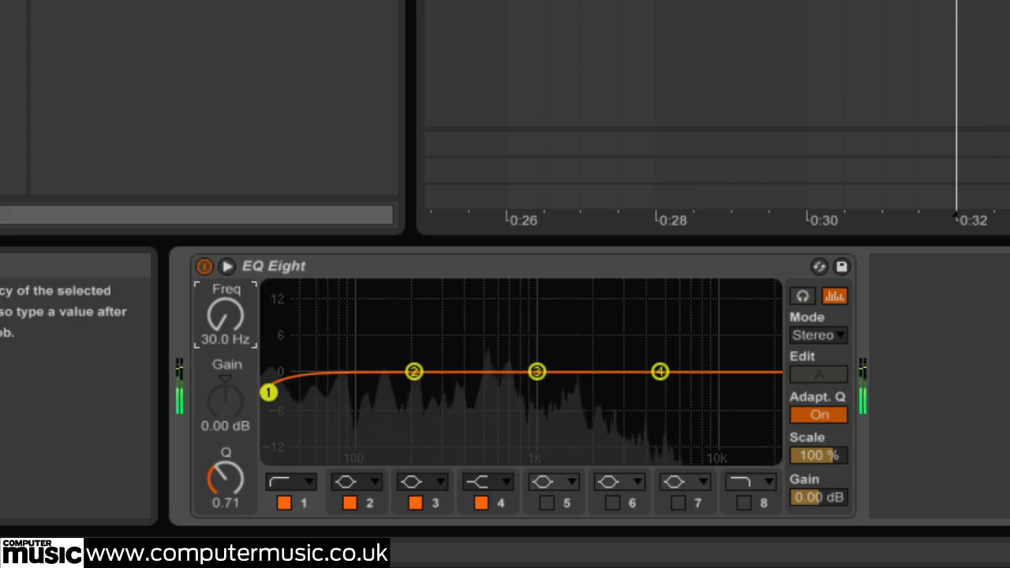
text(180)
key(Return)
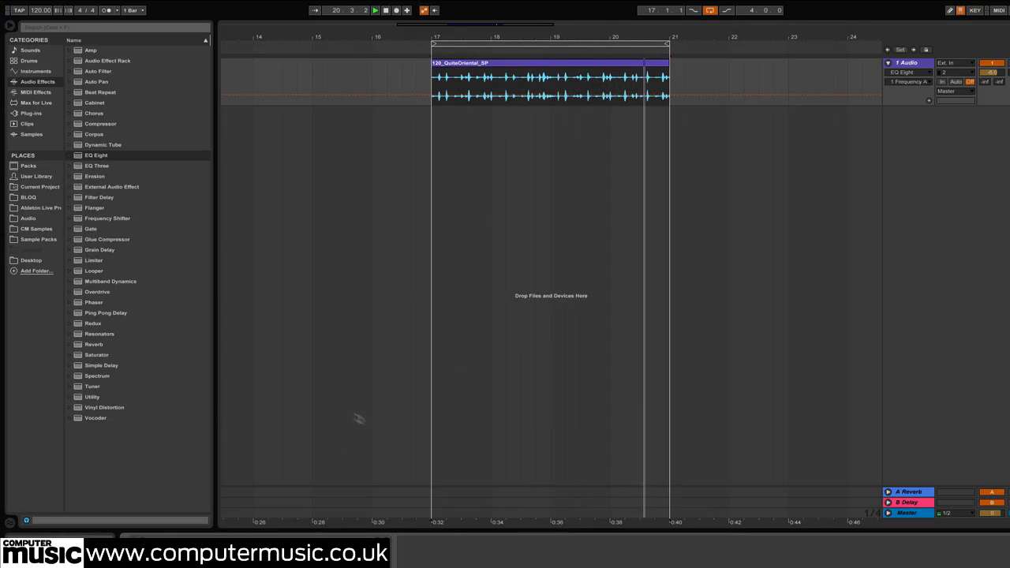
Step: Place 120_SpaciousBeat_SP_01.wav from the Alien Beatscapes drums at bar 17 on a new track and lower its volume
click(43, 229)
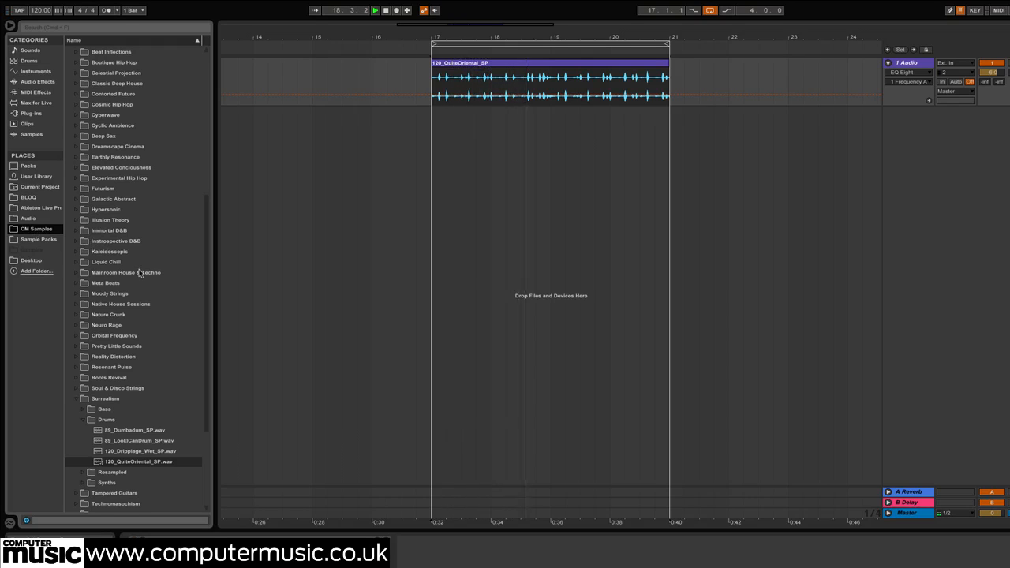
scroll(140, 273, up, 3)
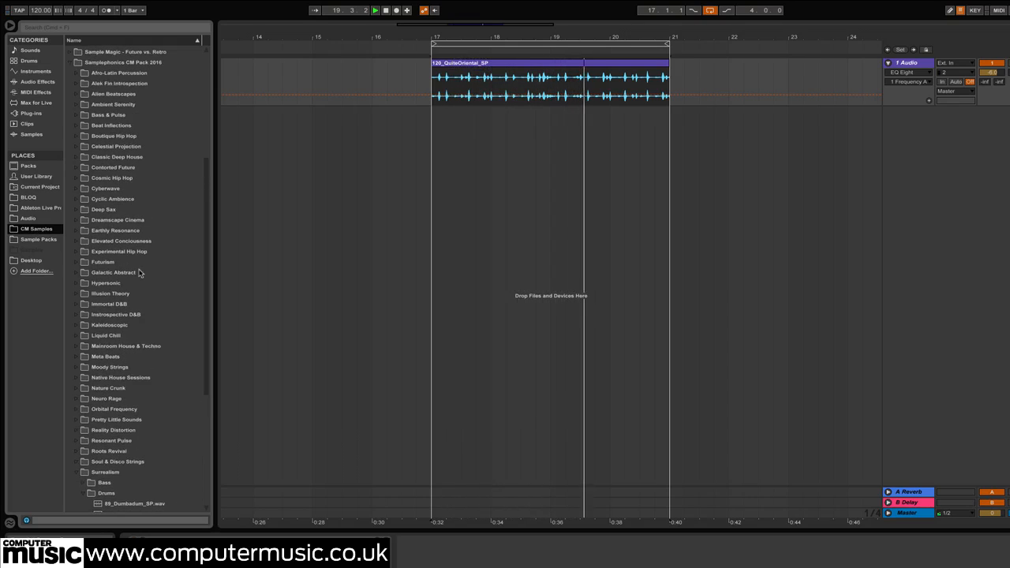
click(78, 94)
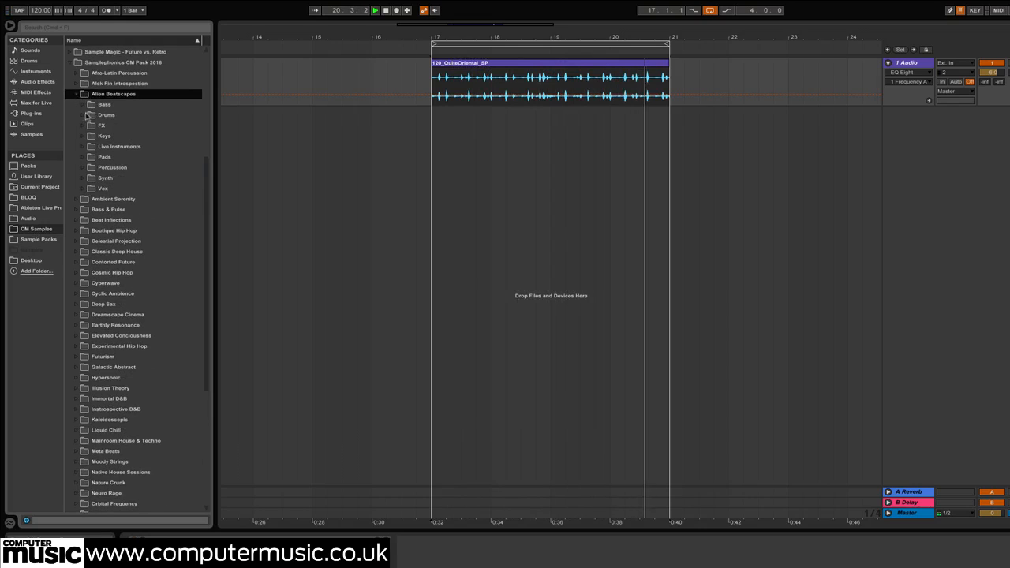
click(83, 115)
drag(124, 139, 440, 124)
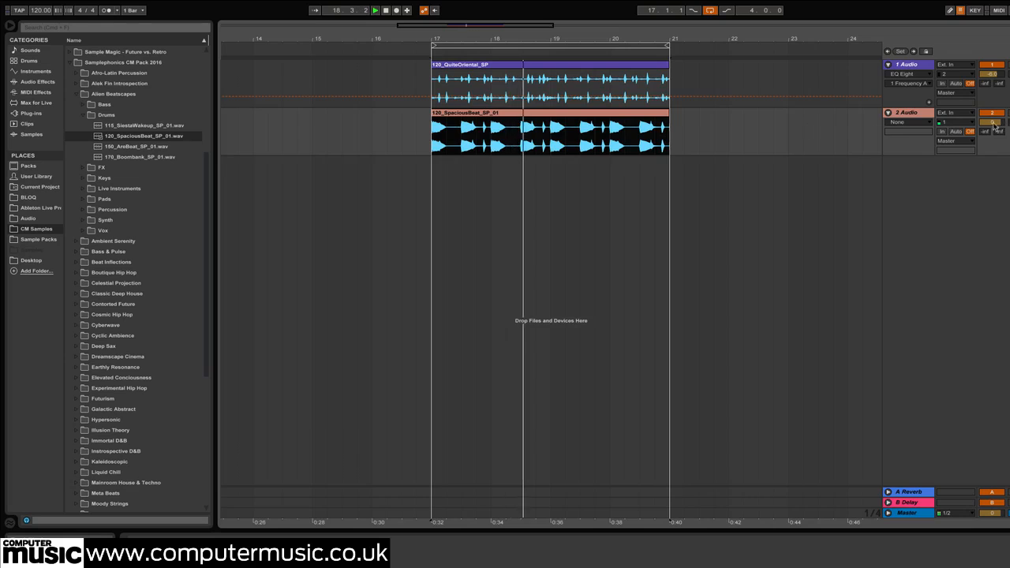
drag(992, 123, 994, 130)
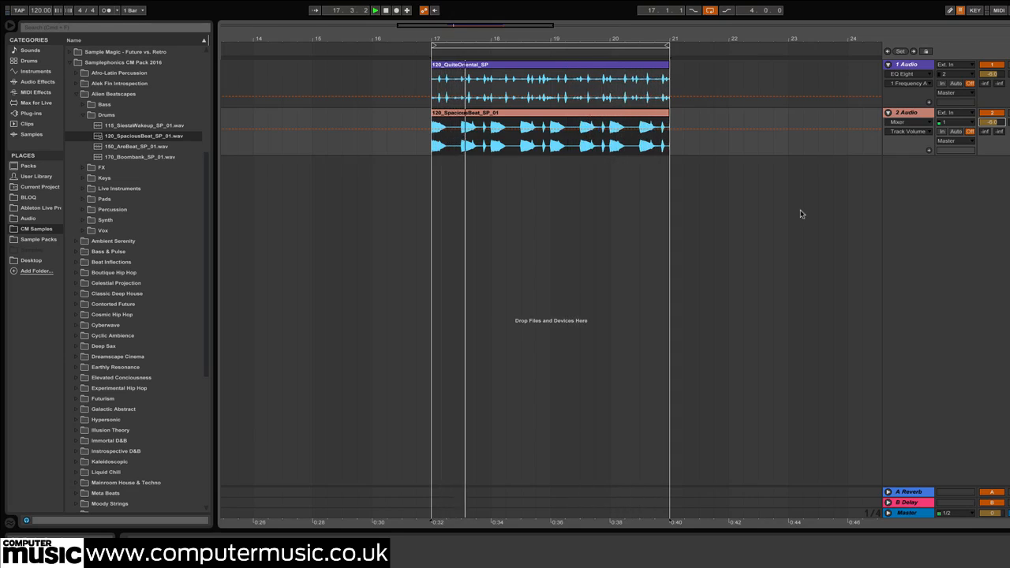
Step: Place 88_D_SynthMelodic_SP_01.wav from the Boutique Hip Hop synths at bar 17 on a new third track and add an EQ Eight
click(76, 272)
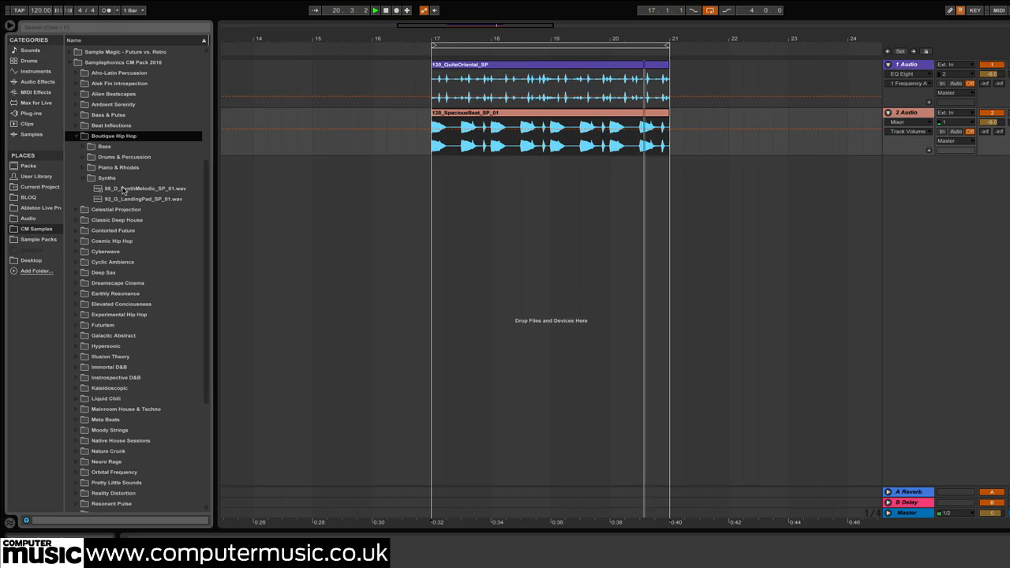
drag(122, 190, 432, 181)
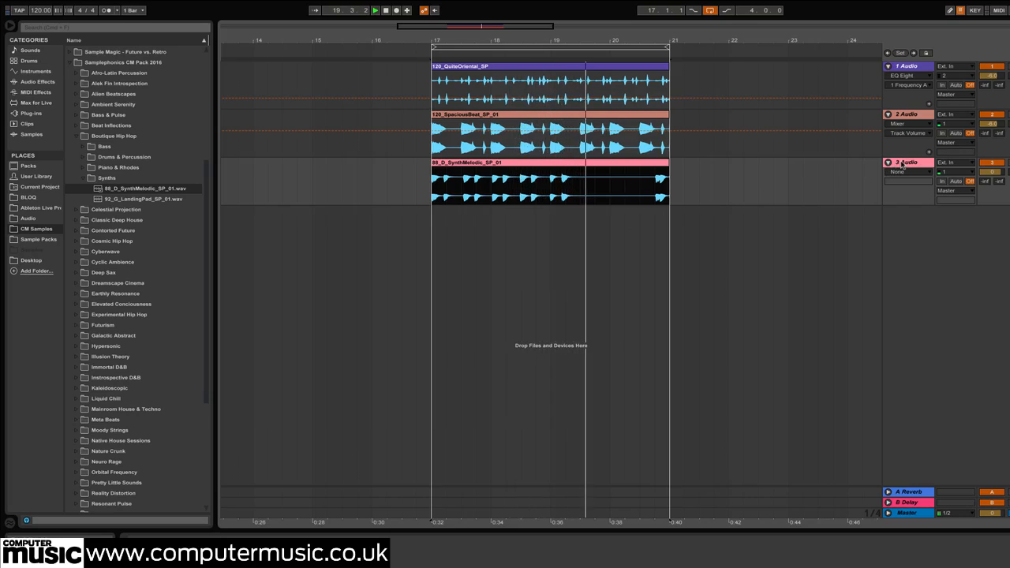
click(47, 84)
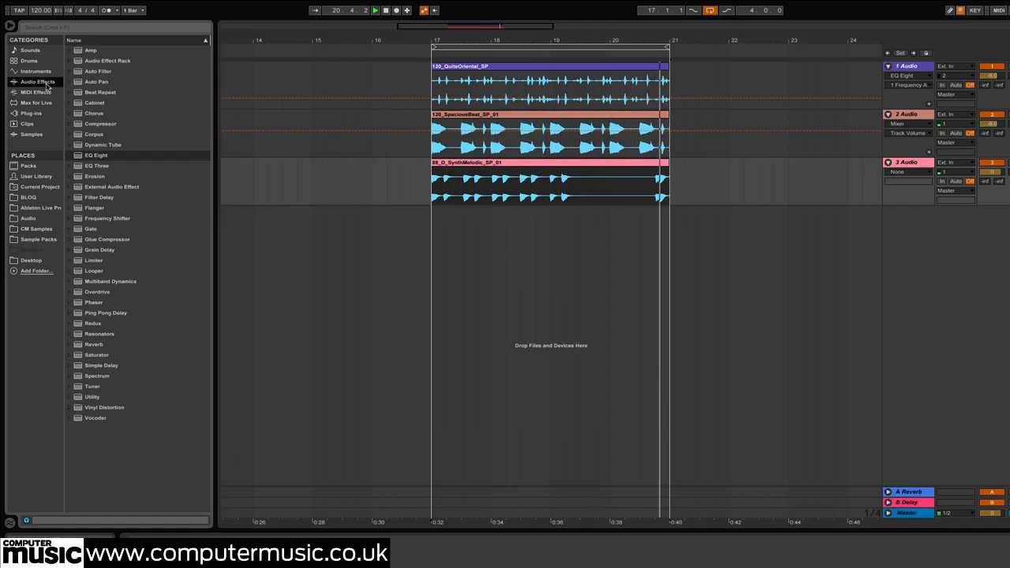
click(107, 157)
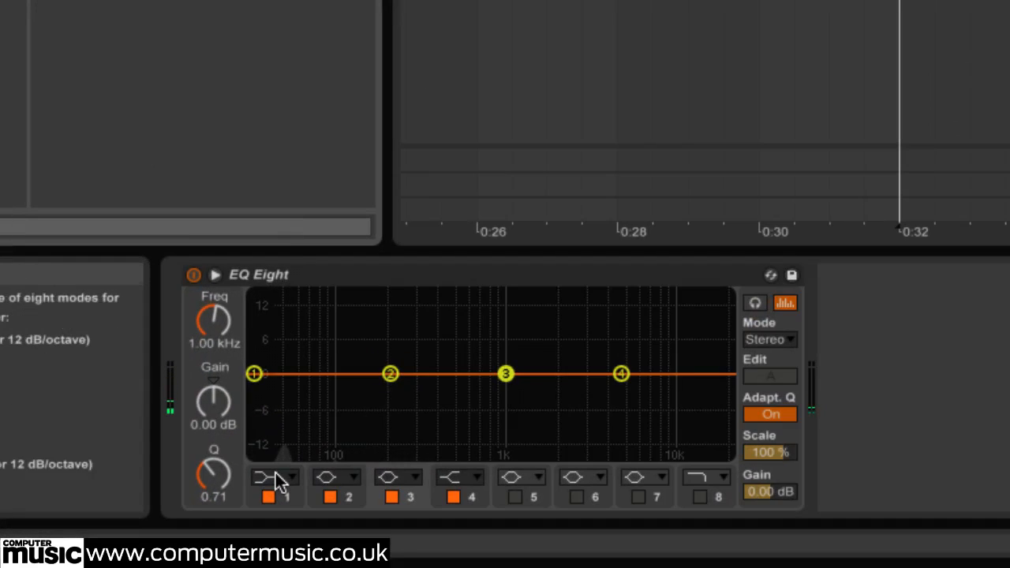
Step: Set band 1 of the synth track's EQ Eight to a 12 dB/octave low-cut filter at 87 Hz
click(272, 476)
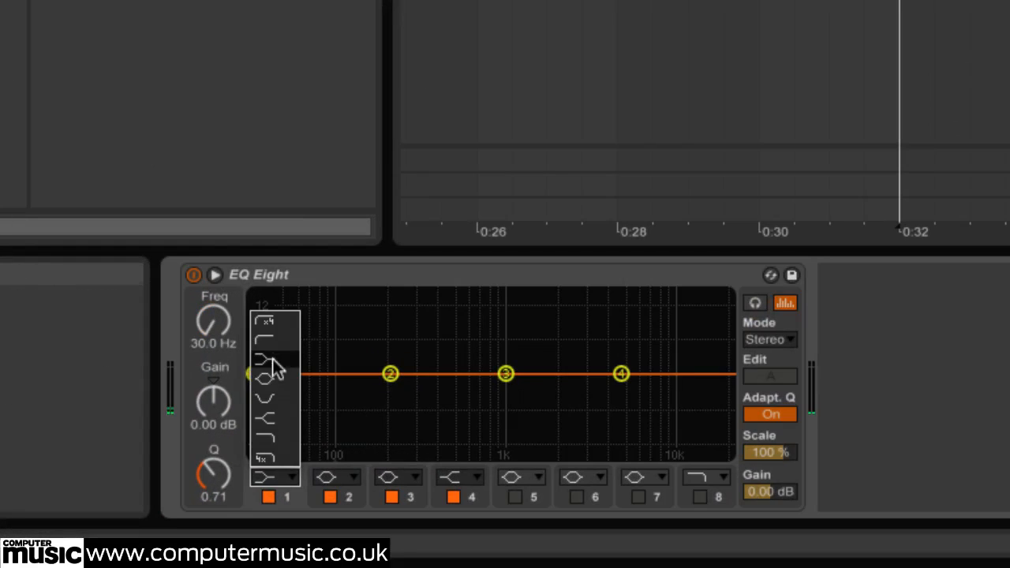
click(269, 340)
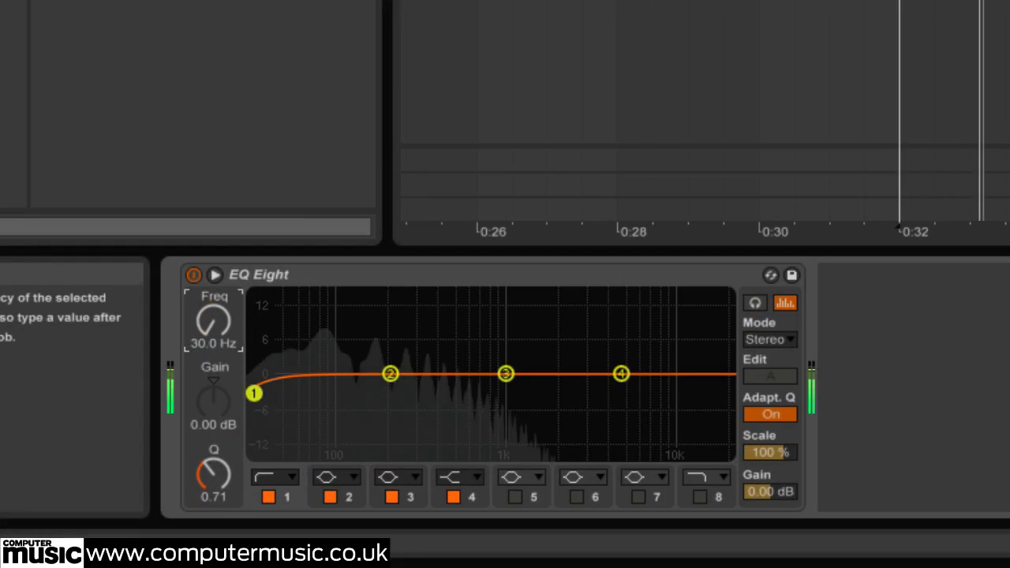
text(87)
key(Return)
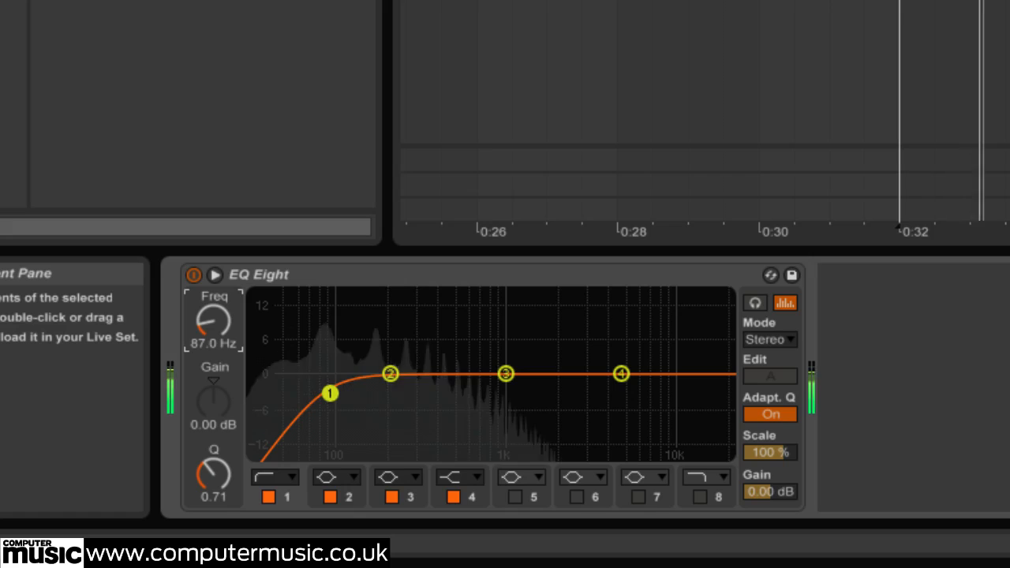
Step: Add a Saturator after the synth track's EQ Eight with Drive at 6.5 dB and Output at -4 dB
double_click(197, 4)
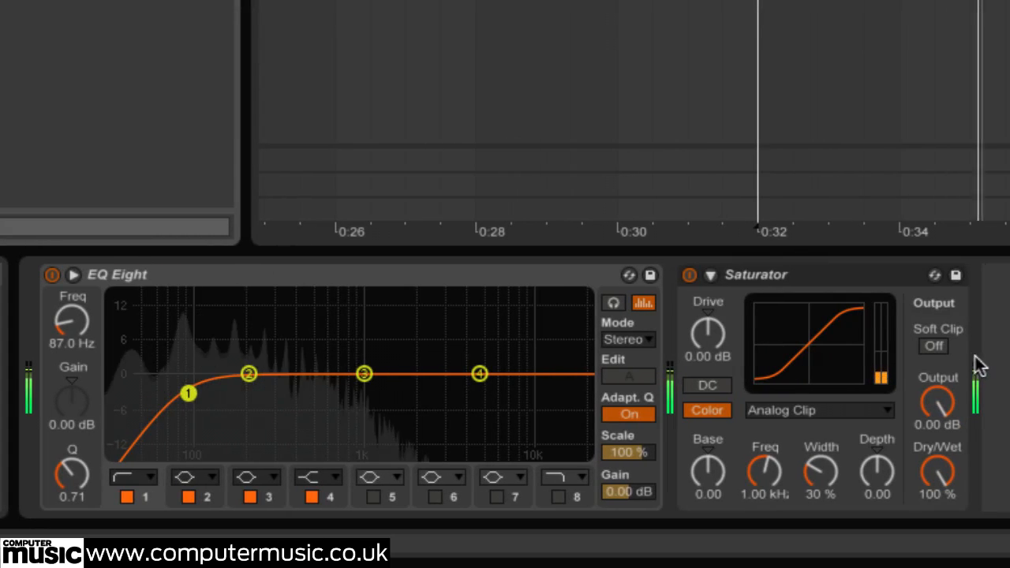
click(708, 335)
text(6)
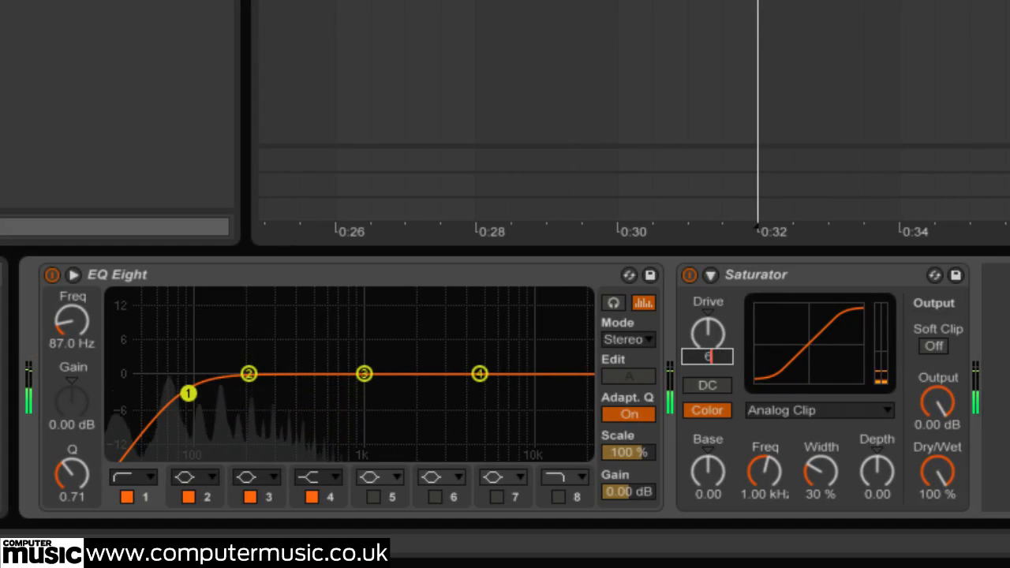
text(.5)
key(Return)
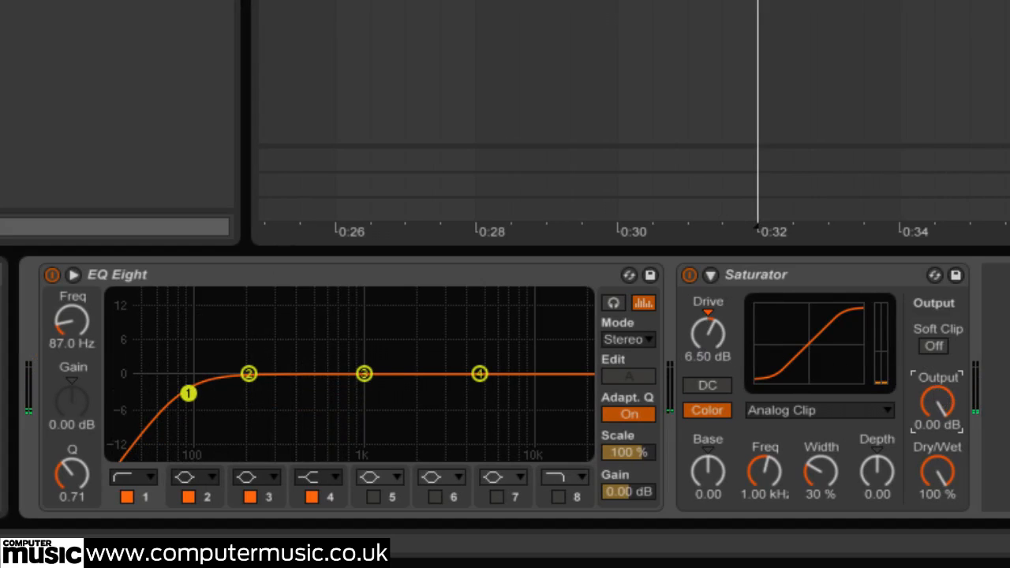
text(-4)
key(Return)
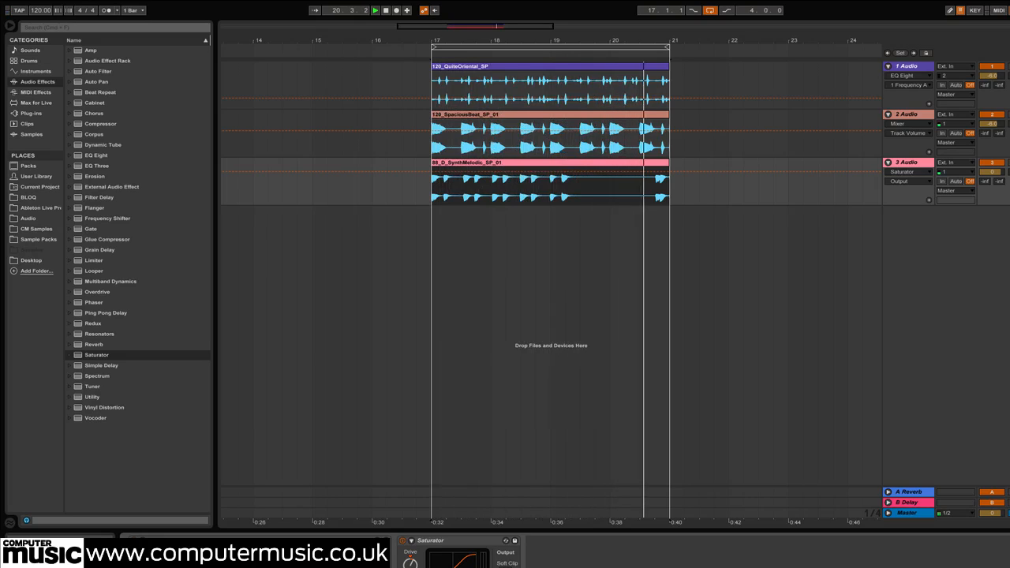
Step: Place 72_MandroidHats_01_SP.wav from the Beat Inflections beat stems at bar 17 on a new fourth track
click(37, 230)
scroll(128, 286, up, 2)
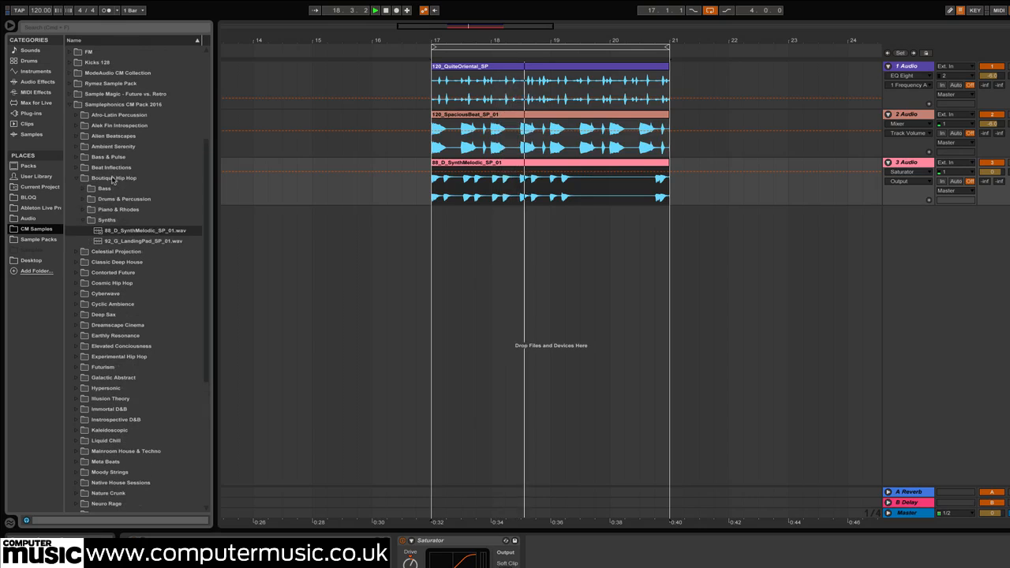
click(77, 168)
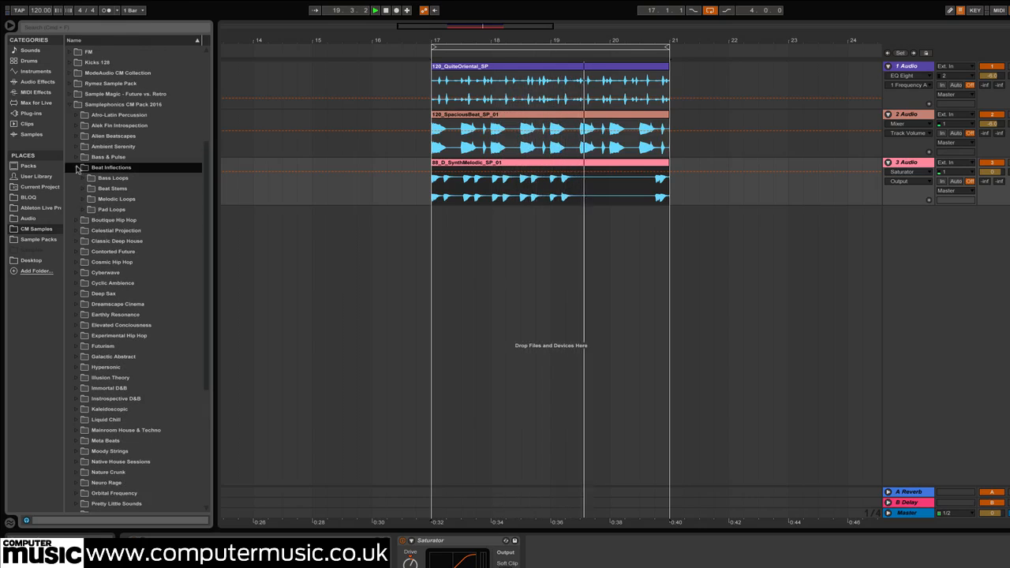
click(84, 189)
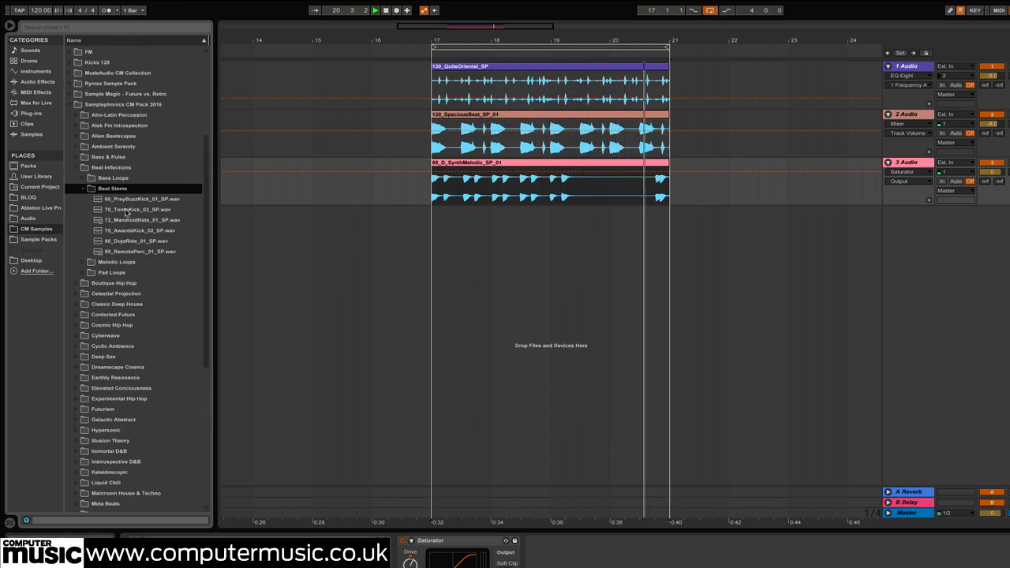
drag(126, 223, 434, 234)
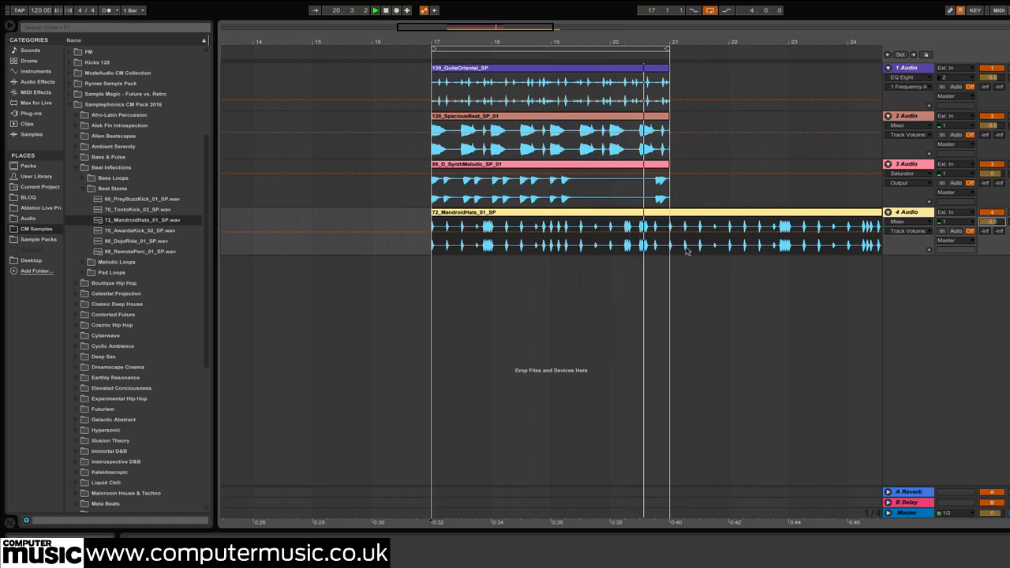
Step: Trim the 72_MandroidHats_01_SP clip by deleting everything beyond the loop's end at bar 21
drag(670, 245, 698, 241)
key(Delete)
click(712, 213)
key(Delete)
click(613, 217)
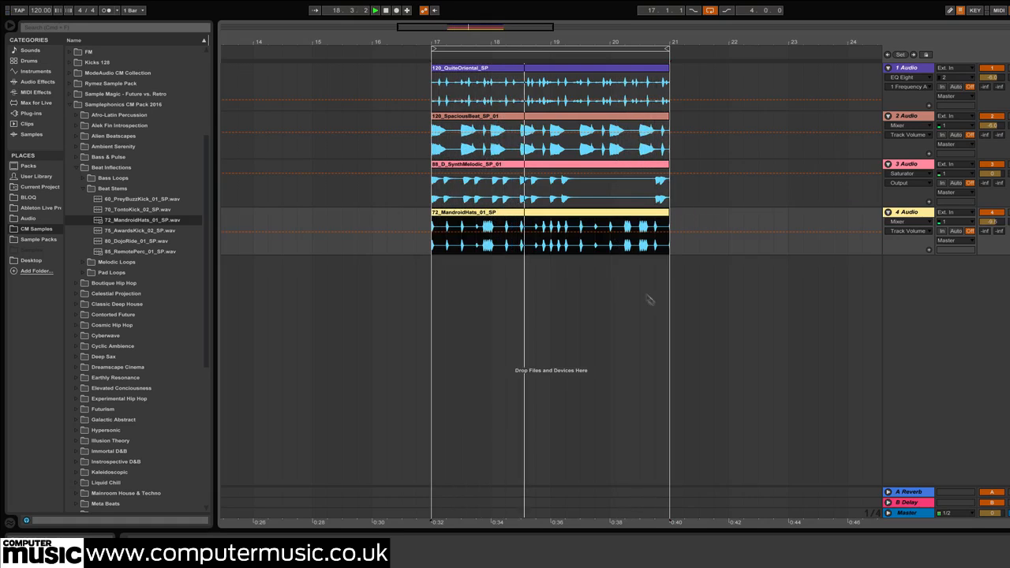
Step: Delete the hats clip from 17.3 to bar 21, keeping only its first two hits
drag(543, 44, 514, 158)
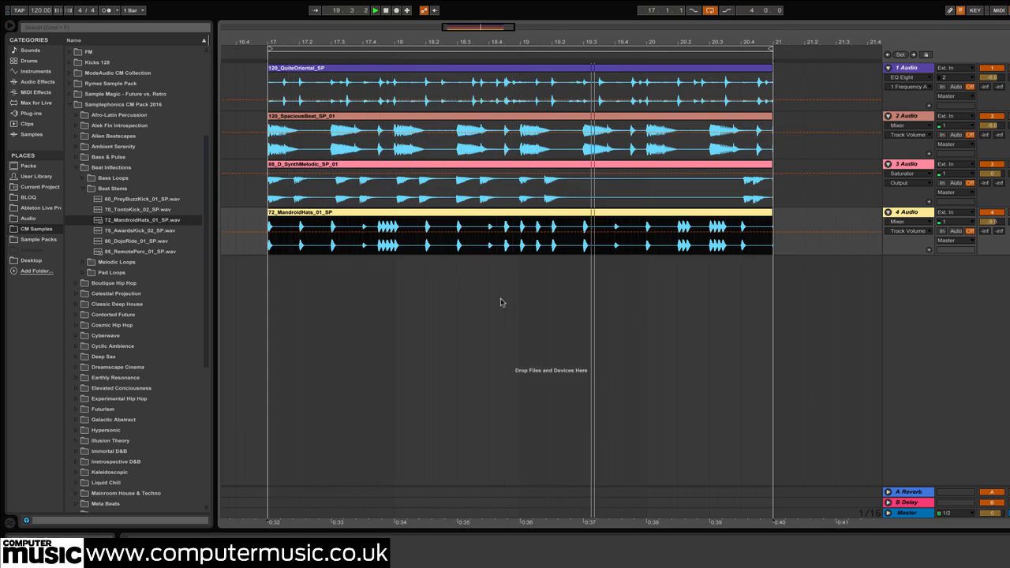
click(331, 247)
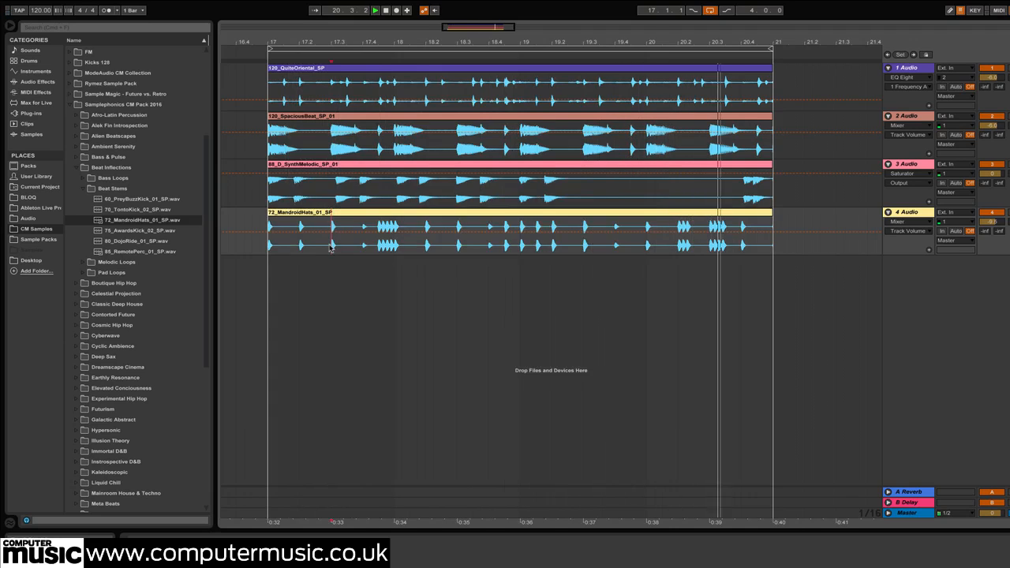
drag(331, 247, 781, 250)
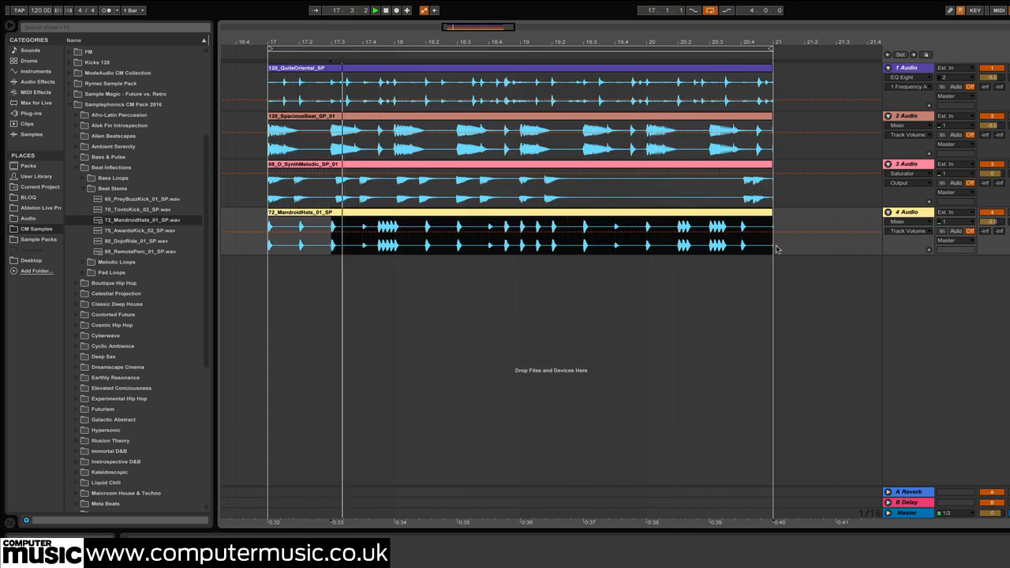
key(Delete)
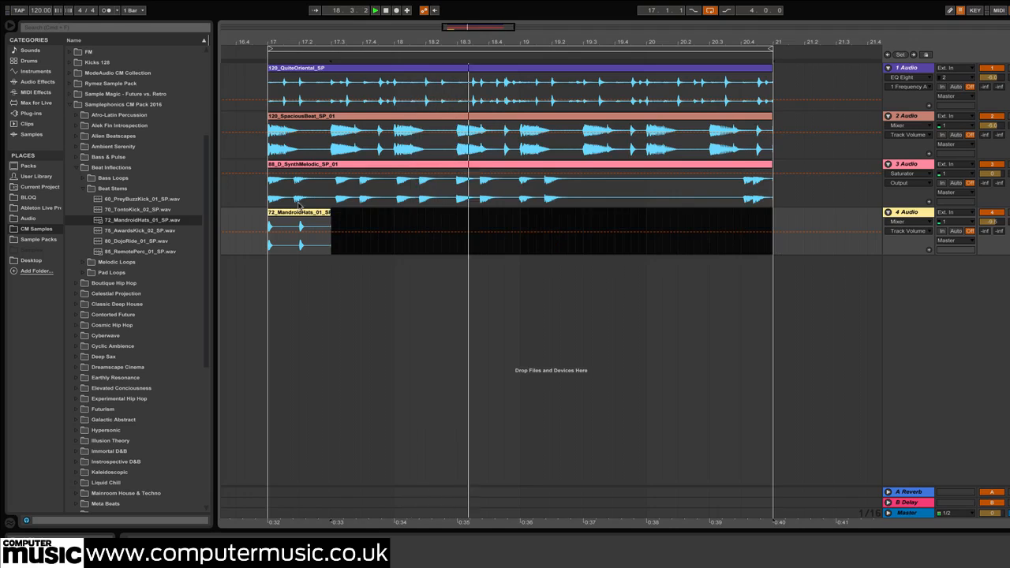
Step: Duplicate the two-hit hats clip repeatedly to fill the fourth track up to bar 21
click(315, 242)
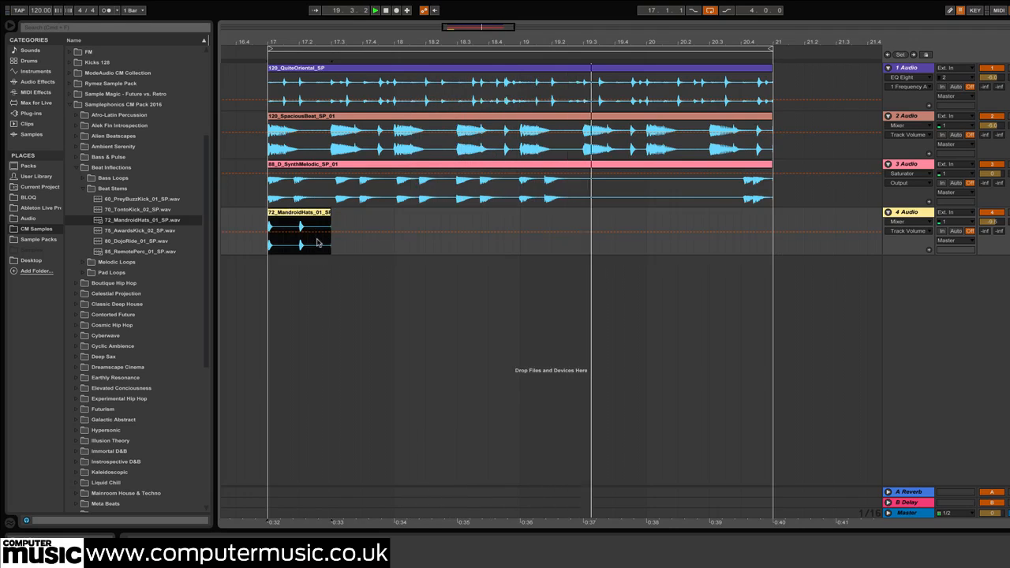
key(ctrl+d)
key(ctrl+d)
key(ctrl+d)
key(ctrl+d)
key(ctrl+d)
key(ctrl+d)
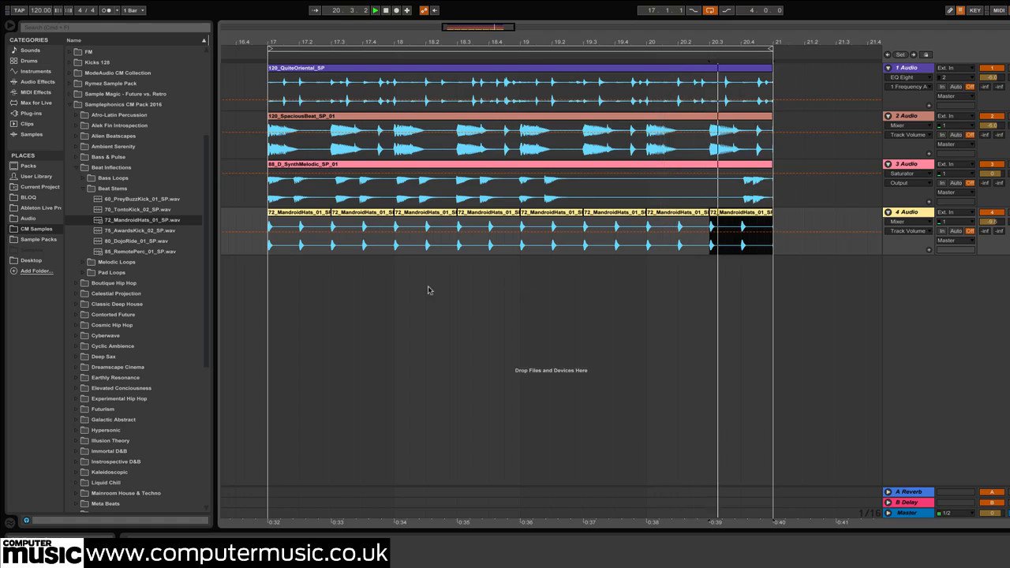
Step: Load the Ping Pong Delay effect onto the fourth track with the hats
double_click(901, 213)
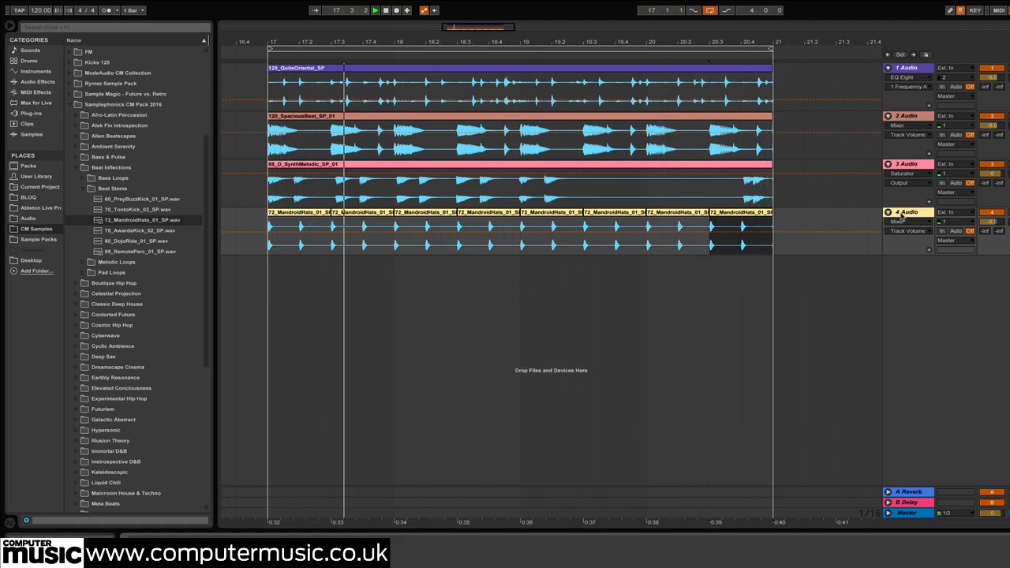
click(37, 81)
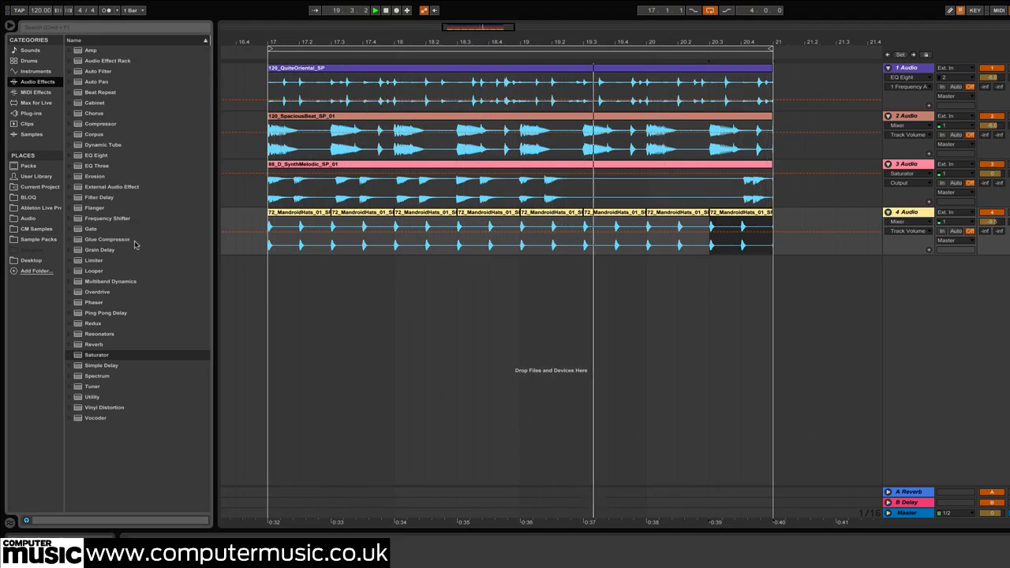
click(112, 313)
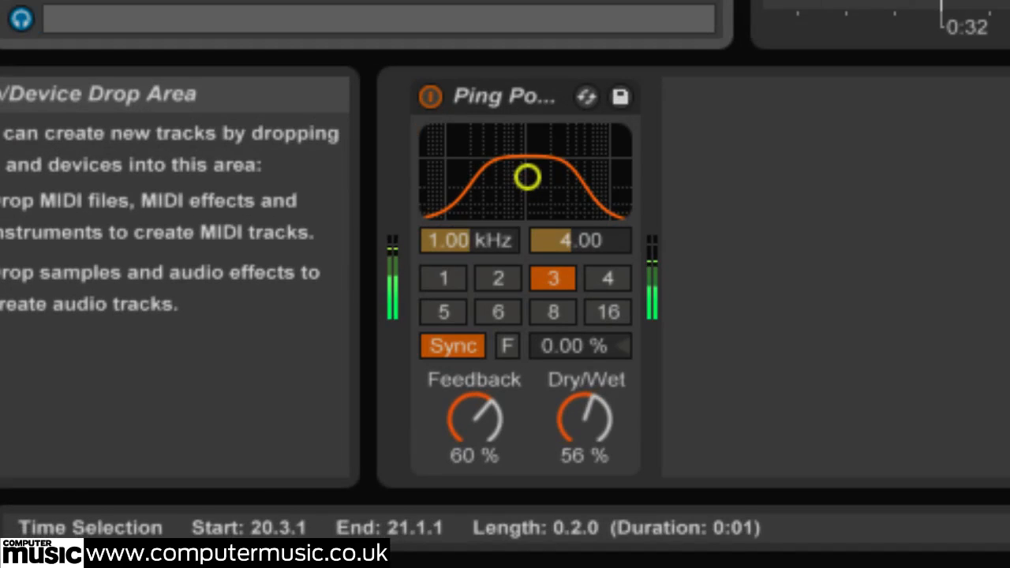
Step: Set the Ping Pong Delay to 60% dry/wet, 0% feedback, a delay time of 2 synced beat divisions and a 1.60 kHz filter centre
click(595, 418)
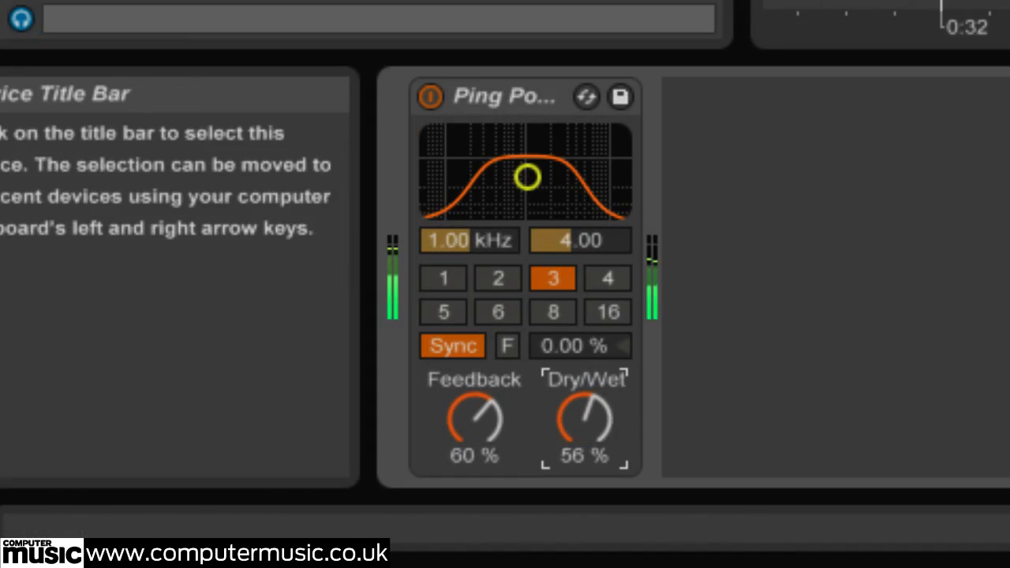
text(60)
key(Return)
drag(476, 422, 476, 489)
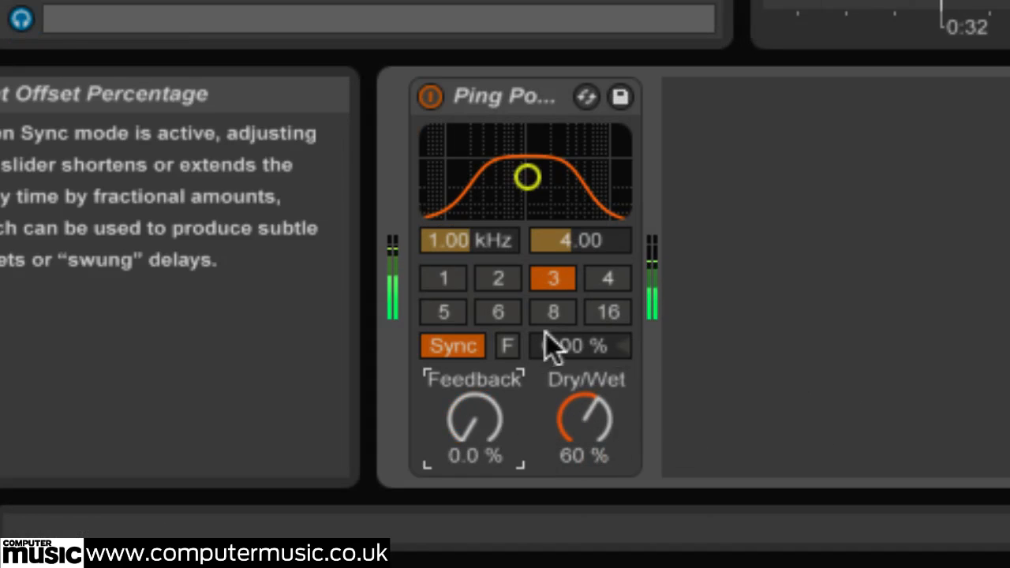
click(492, 278)
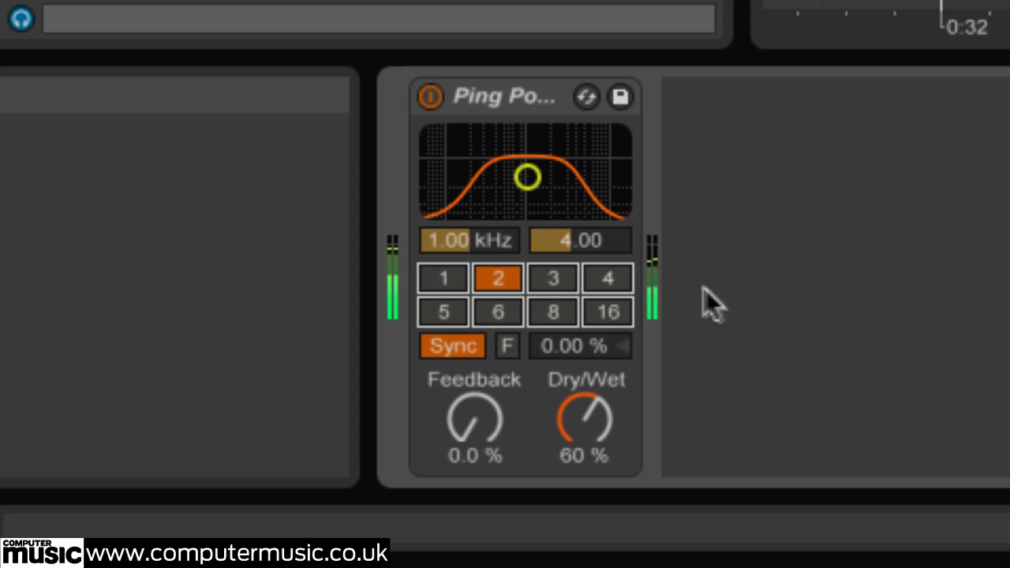
click(479, 246)
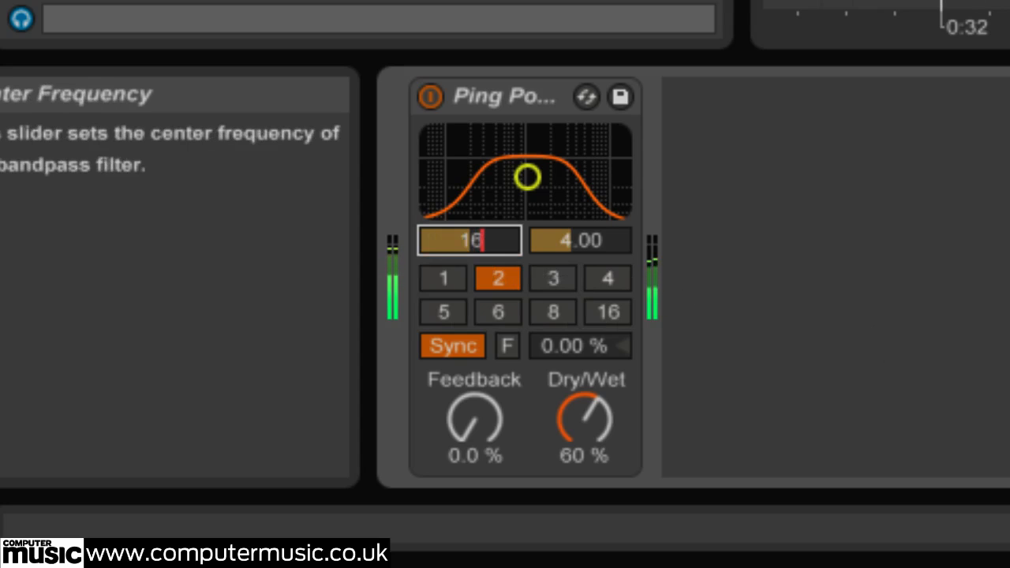
key(Return)
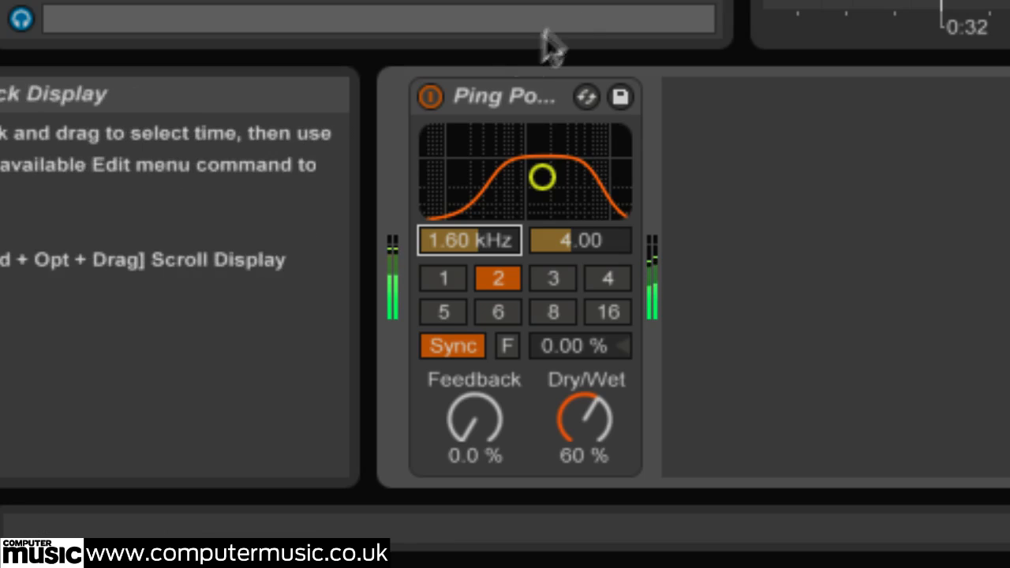
Step: Bypass and re-enable the Ping Pong Delay twice to compare the hats with and without the effect
click(430, 96)
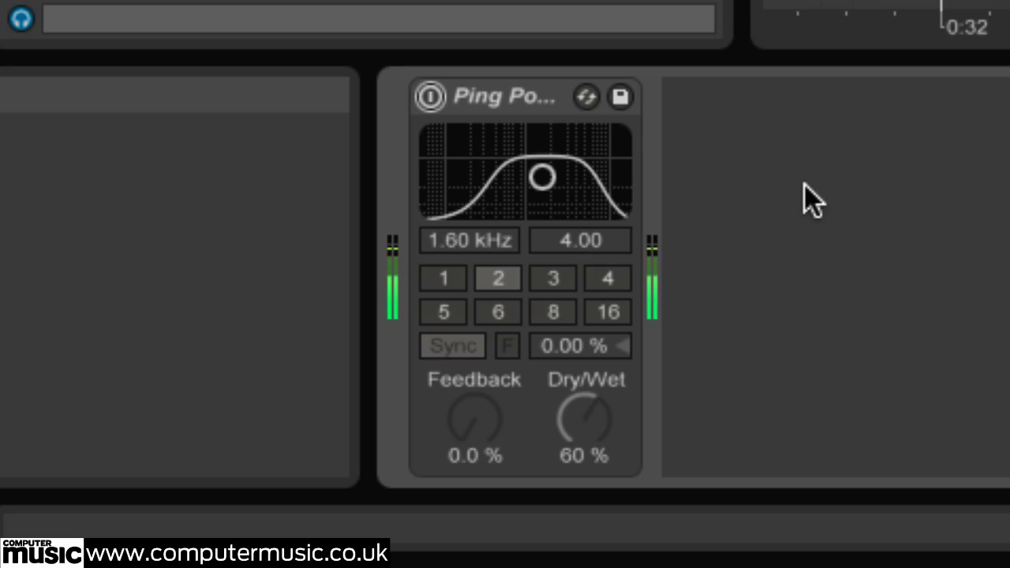
click(432, 95)
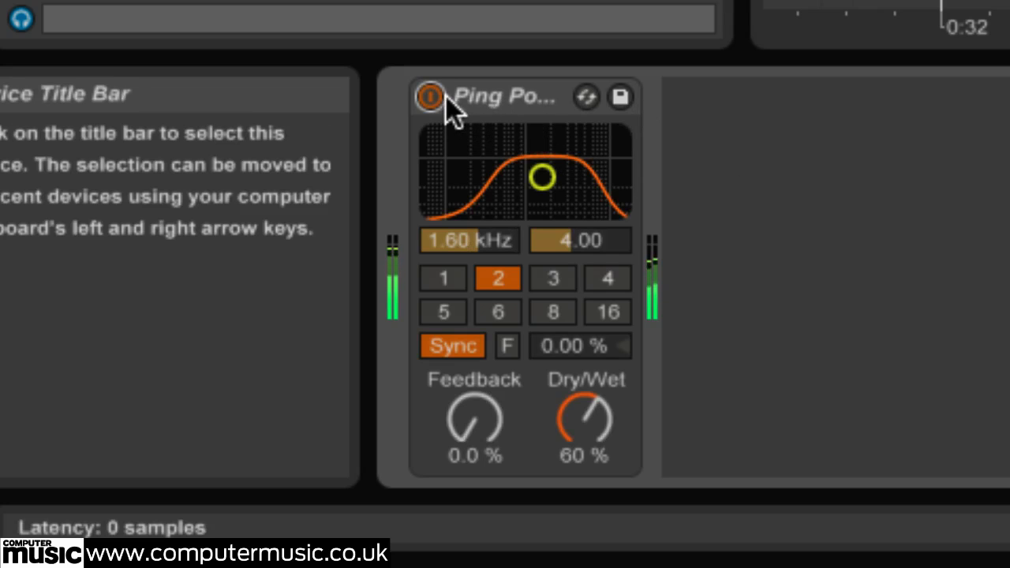
click(424, 95)
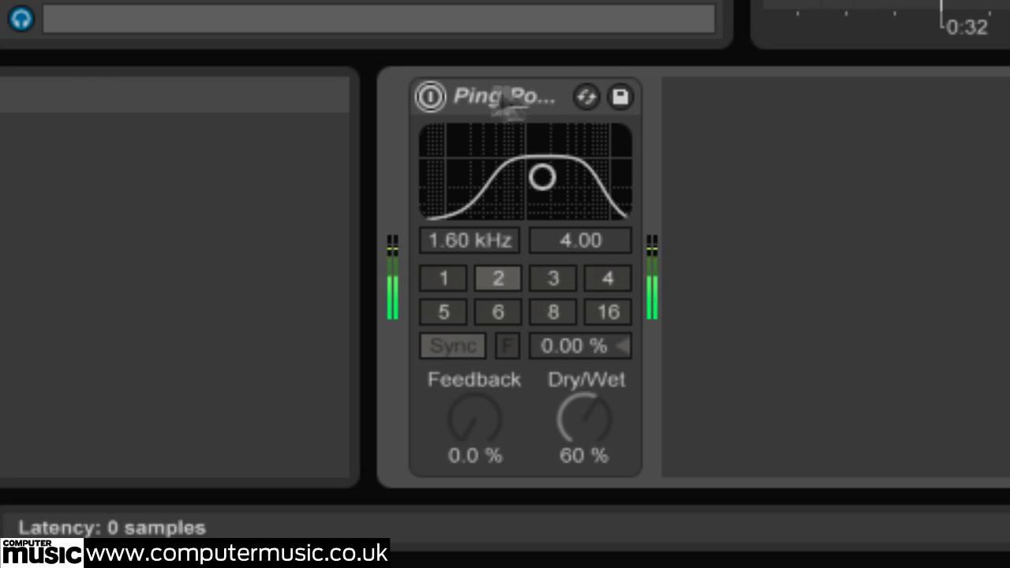
click(432, 96)
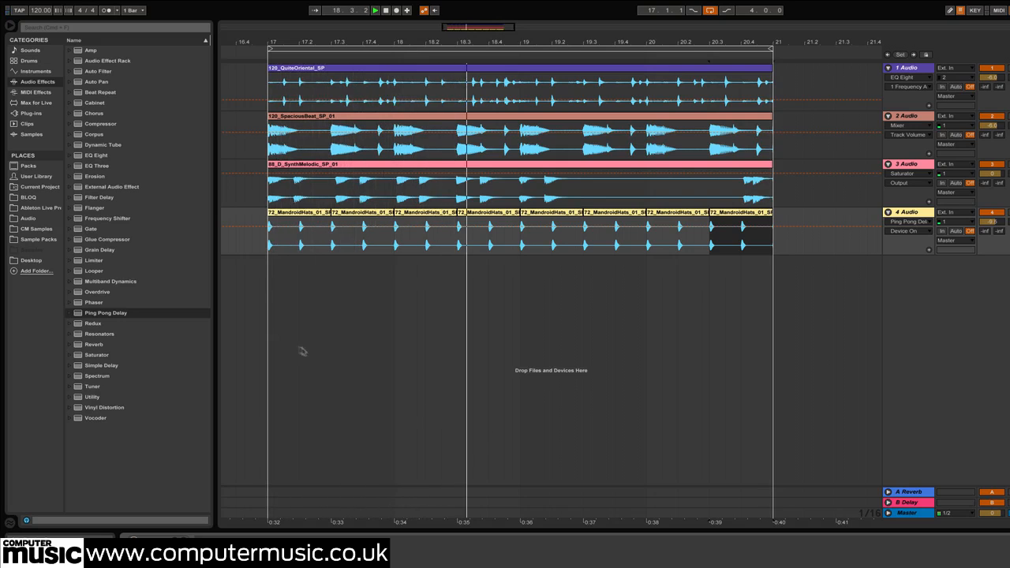
Step: Place 104_RhythmicAtrocities_SP_01.wav from the Earthly Resonance percussion at bar 17 on a new fifth track and extend its loop to bar 21
click(36, 228)
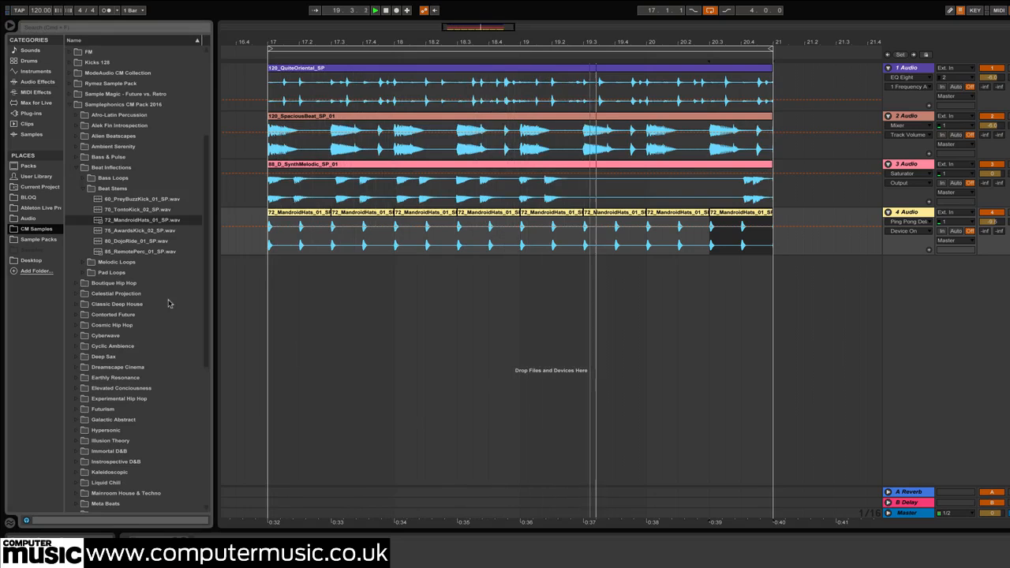
click(76, 168)
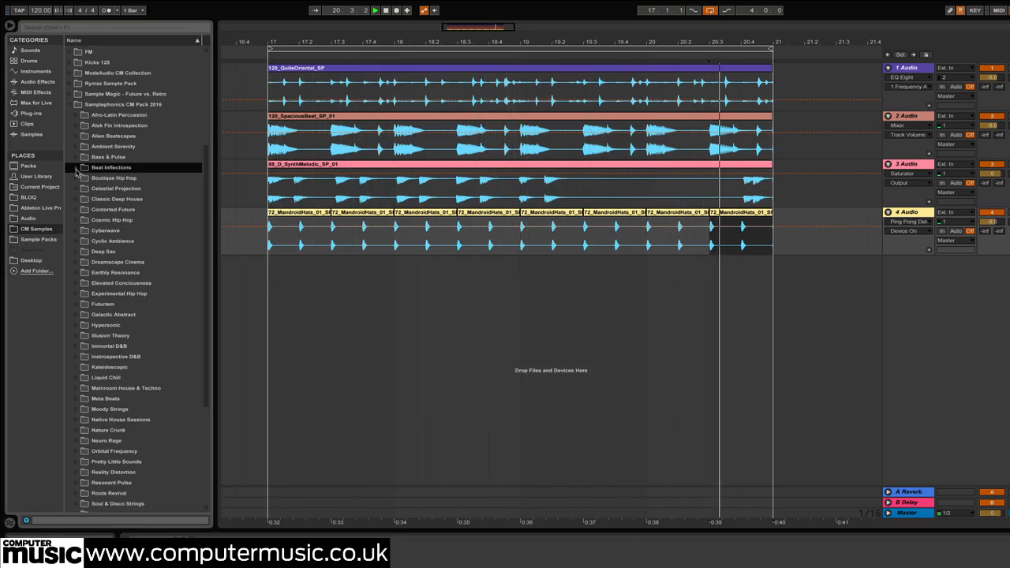
click(89, 272)
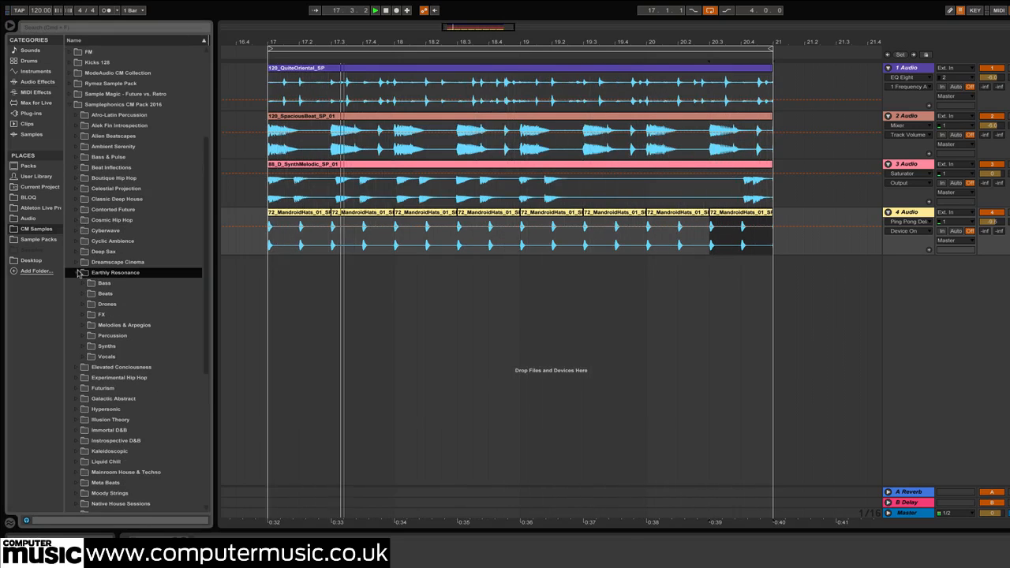
click(84, 336)
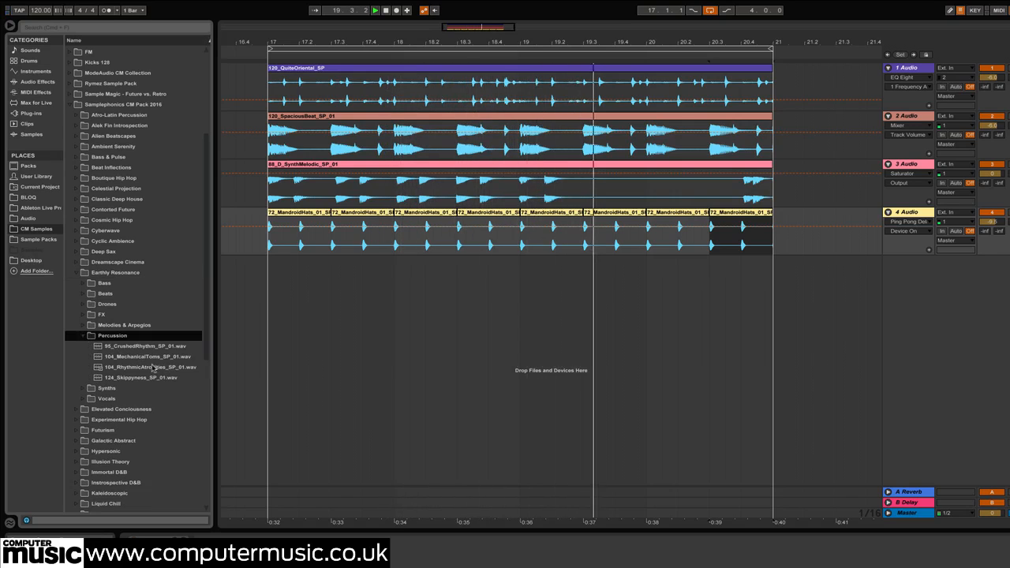
drag(150, 366, 271, 299)
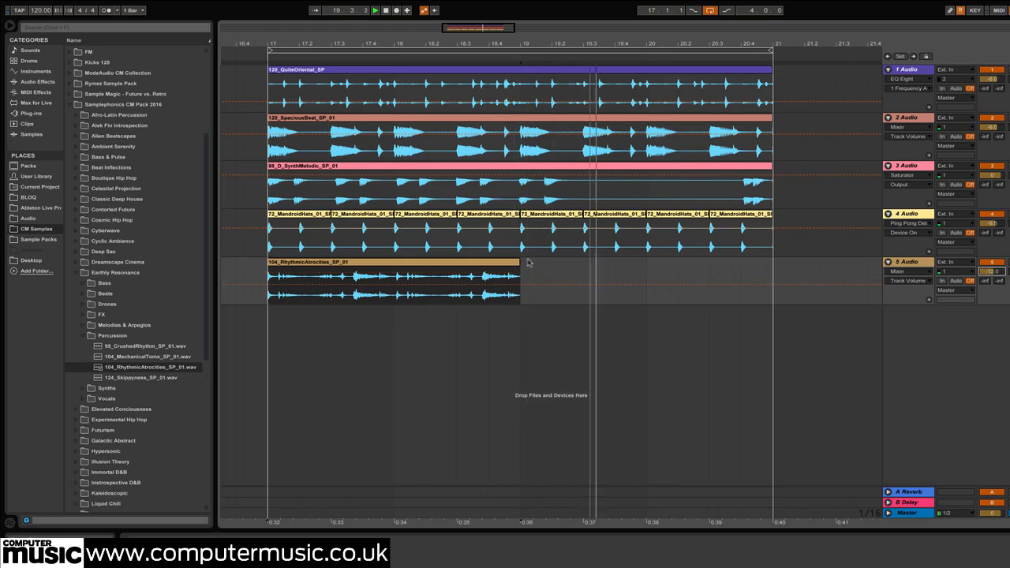
drag(519, 261, 772, 261)
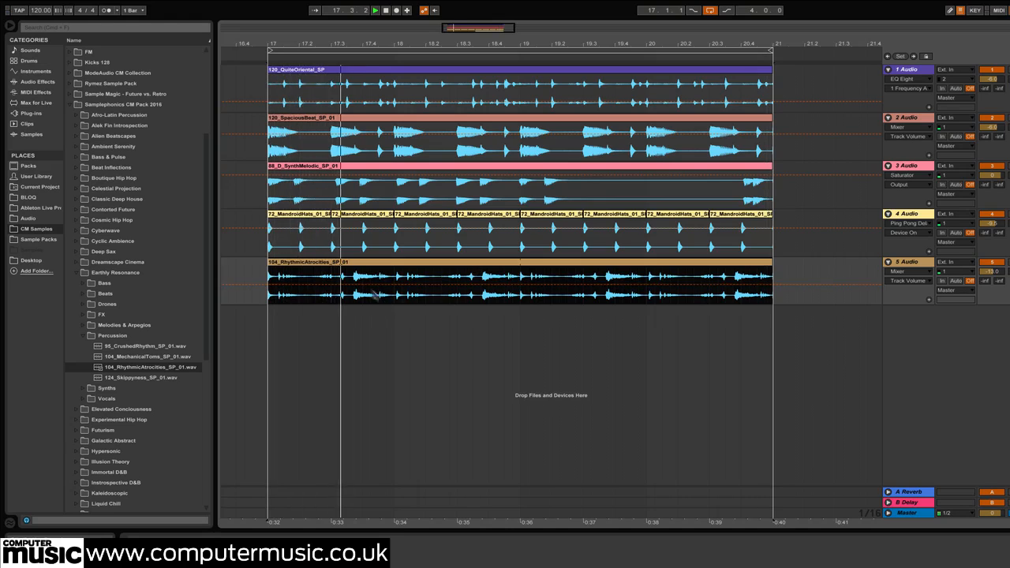
Step: Cut the RhythmicAtrocities clip down to two short fragments starting at 17.2 and 18.2, deleting all other audio up to bar 21
drag(332, 271, 395, 271)
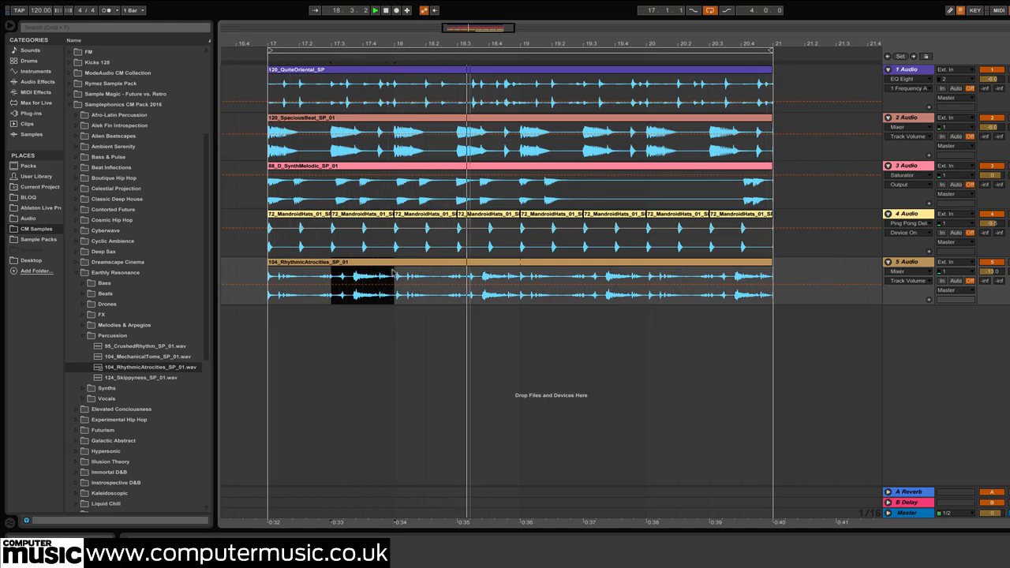
key(Delete)
drag(299, 273, 271, 274)
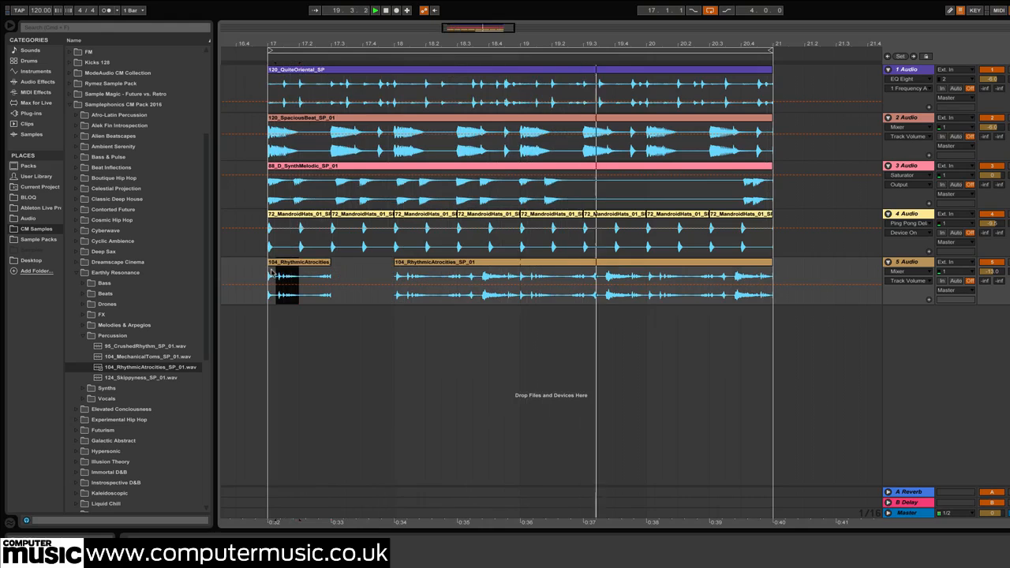
key(Delete)
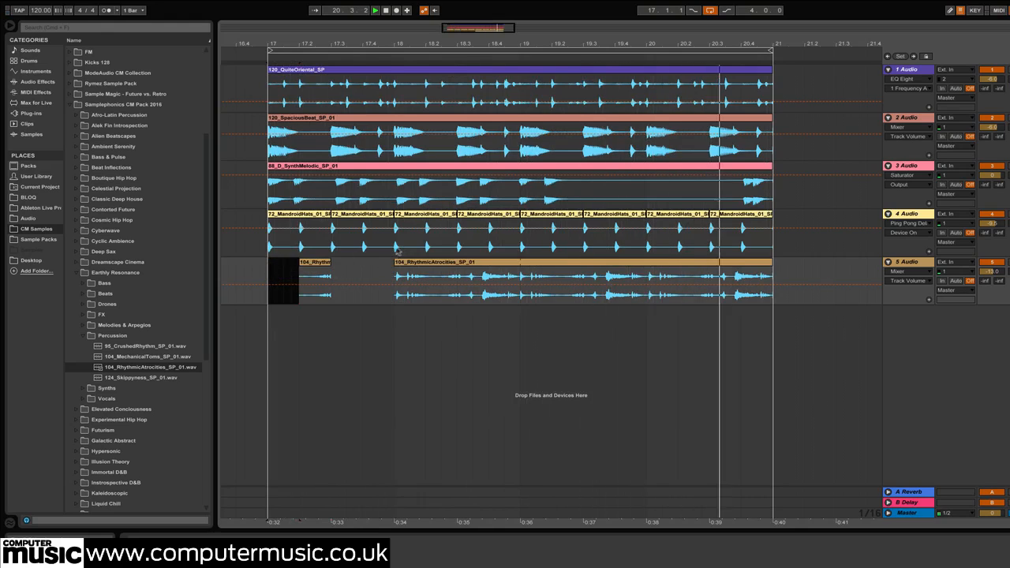
drag(425, 274, 395, 275)
key(Delete)
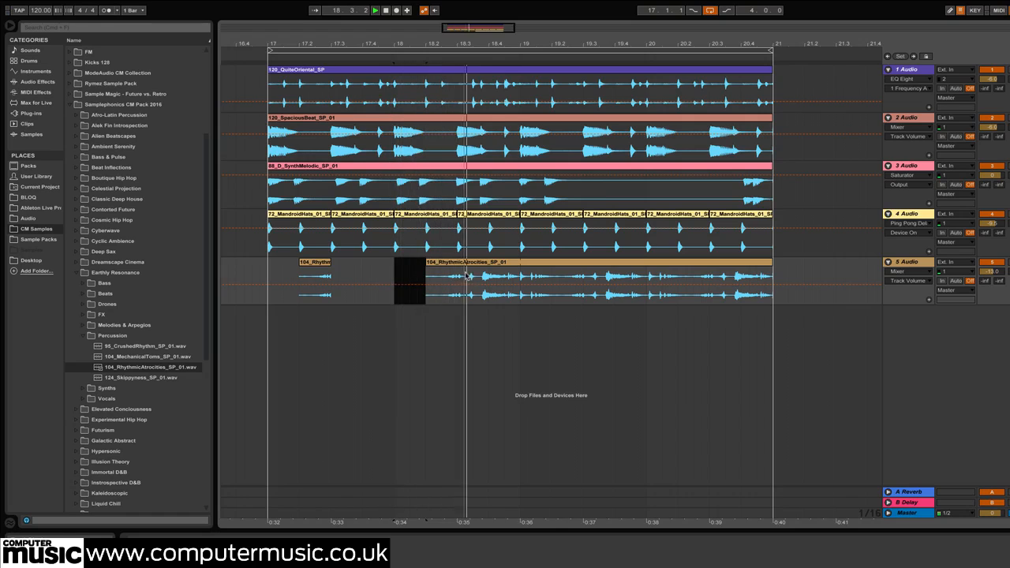
drag(471, 275, 513, 274)
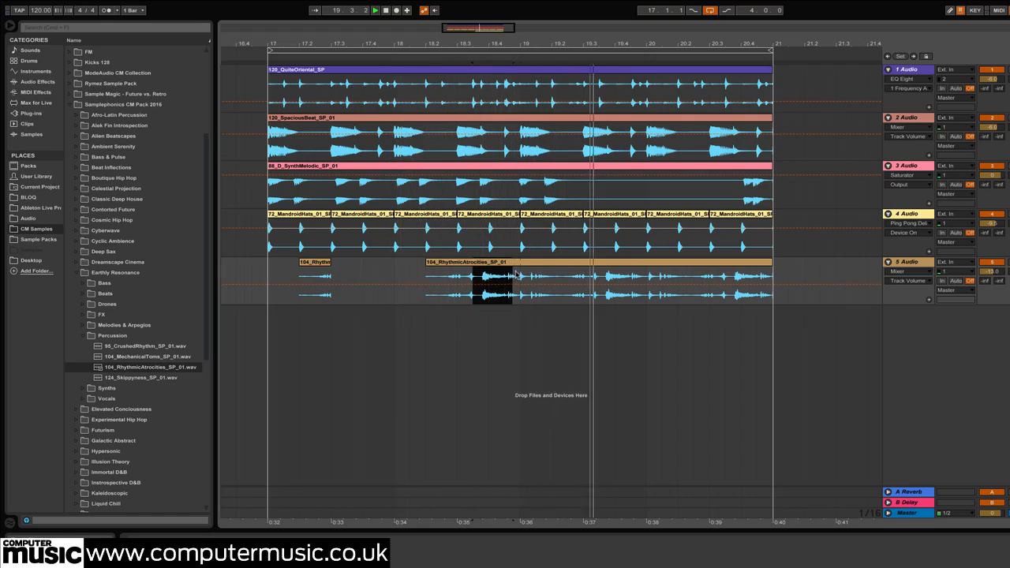
key(Delete)
click(520, 271)
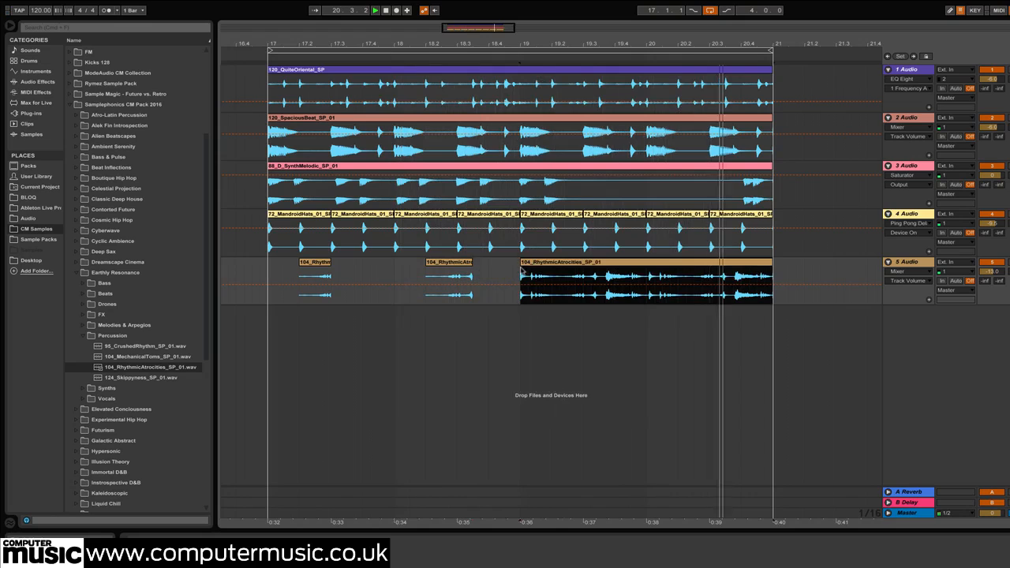
key(Delete)
Step: Duplicate the two percussion fragments into bars 19 and 20, and lengthen the fragment at 17.2 to match the one at 18.2
drag(521, 276, 264, 282)
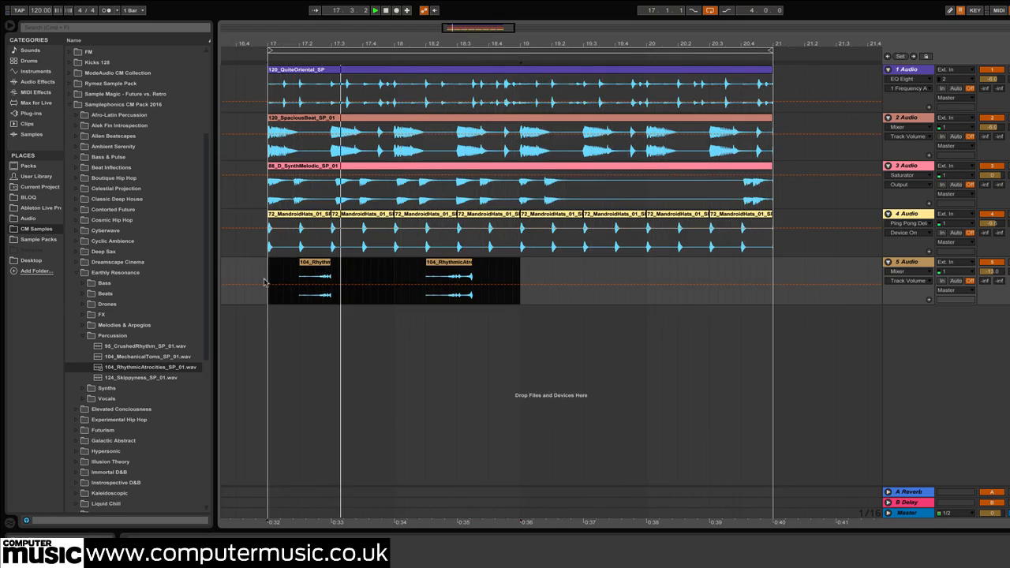
key(ctrl+d)
click(327, 267)
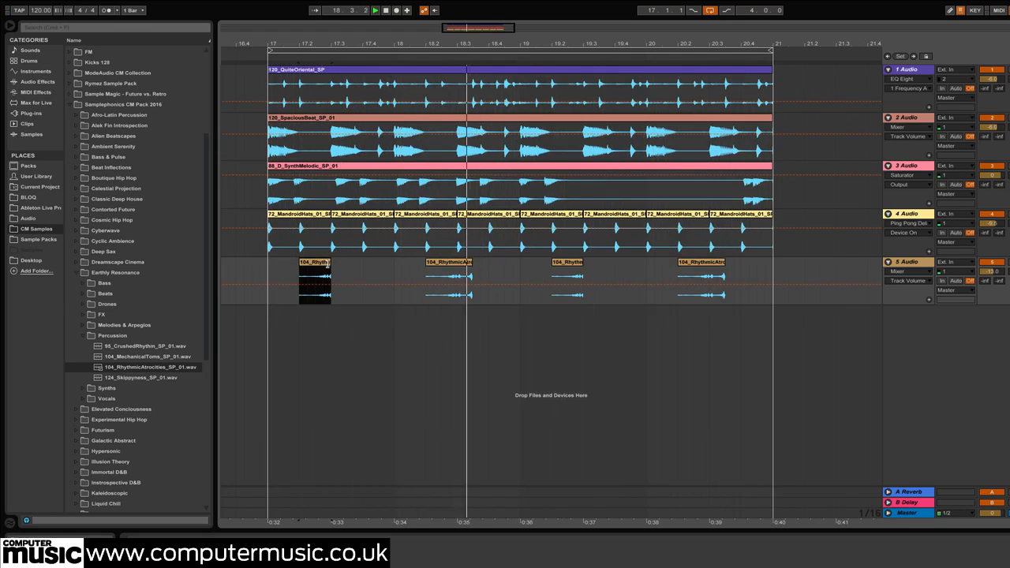
drag(328, 266, 345, 267)
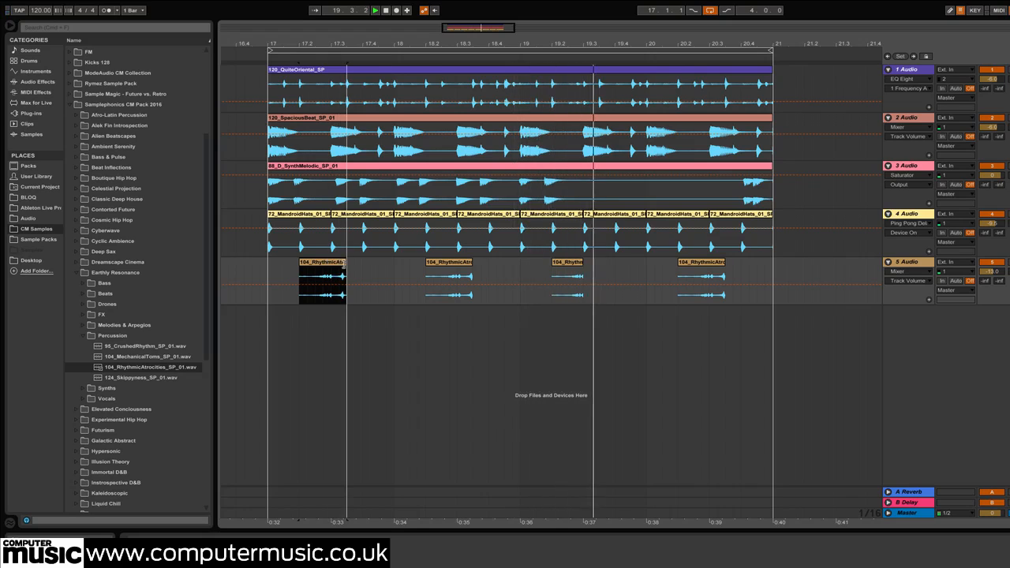
Step: Replace the percussion copies after bar 19 with a duplicate of the revised two-bar pattern from bars 17 to 19
click(560, 264)
key(Delete)
click(705, 264)
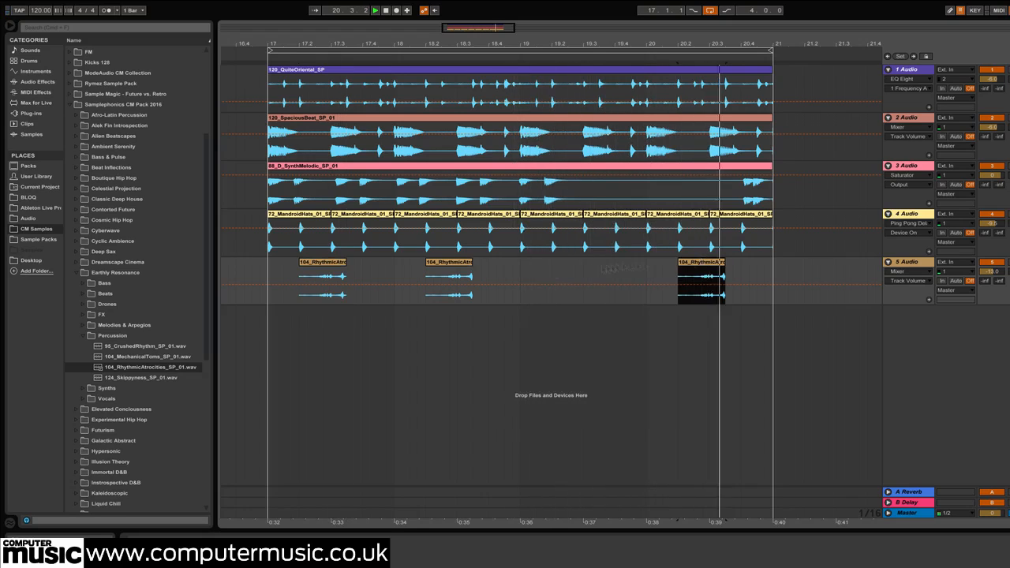
drag(519, 270, 286, 277)
key(ctrl+d)
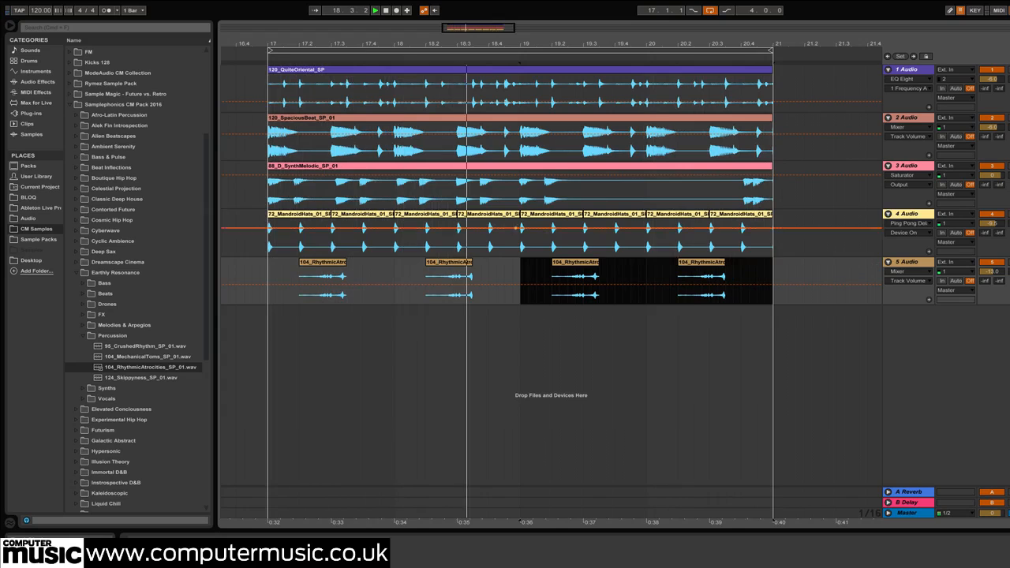
Step: Place 124_G_LowKey_SP_01.wav from the Earthly Resonance vocals at bar 17 on a new sixth track and extend its loop to bar 21
click(85, 336)
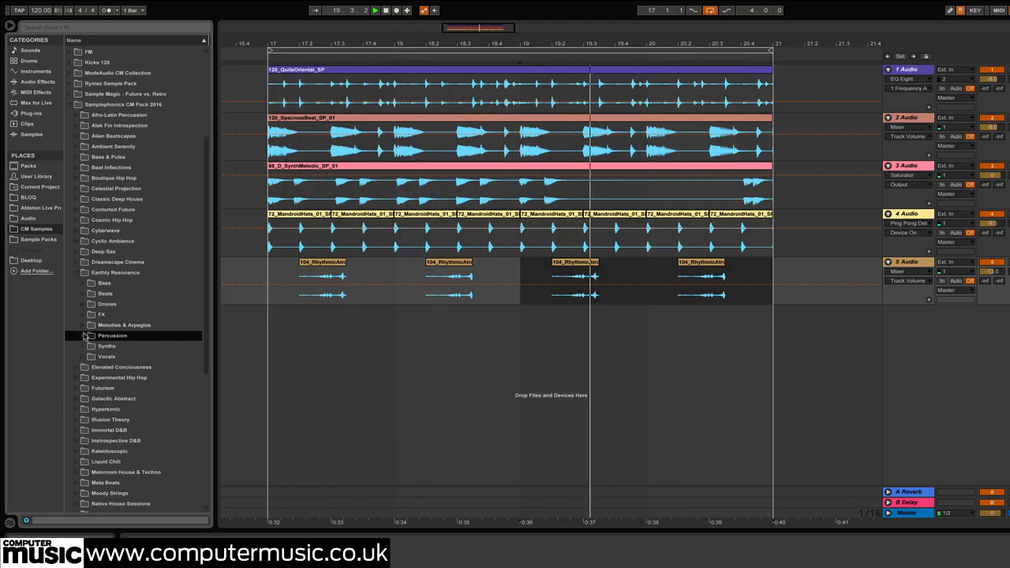
click(87, 353)
drag(138, 377, 273, 354)
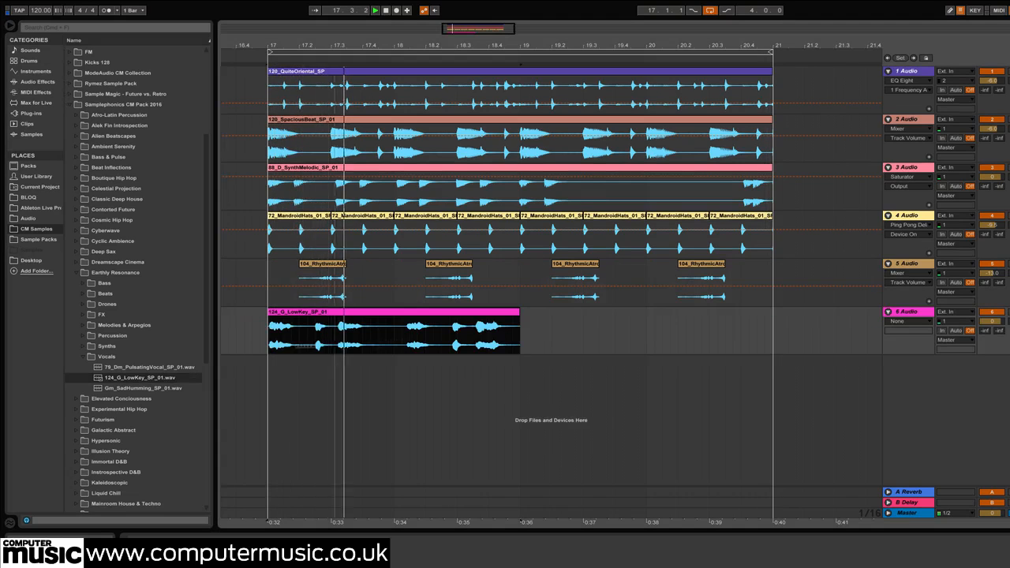
drag(516, 314, 772, 315)
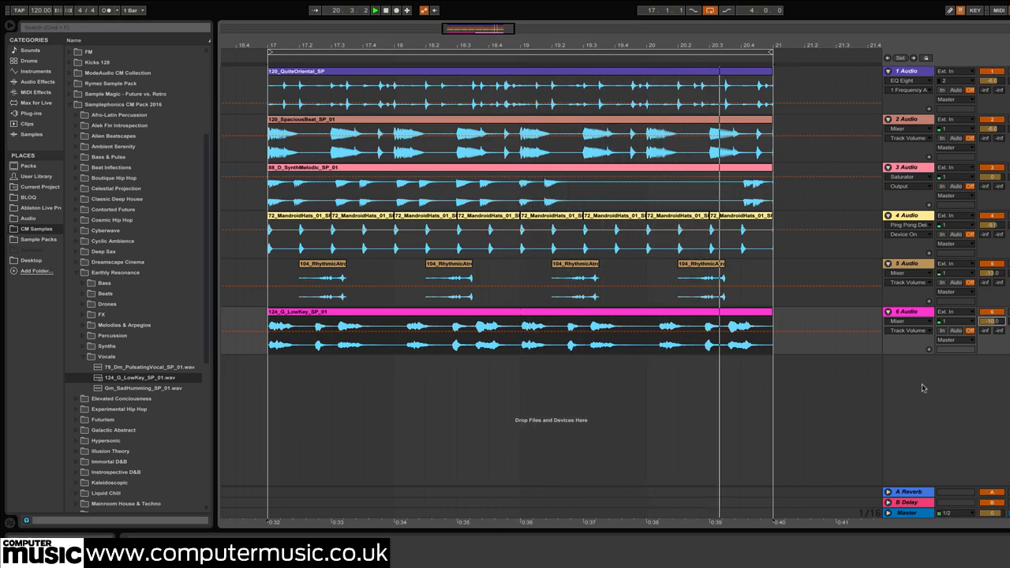
Step: Cut the LowKey vocal clip on the sixth track by deleting 17.1 to 17.2.2, 17.4.3 to 18.2.4 and 19.1 to 19.2.2
double_click(506, 315)
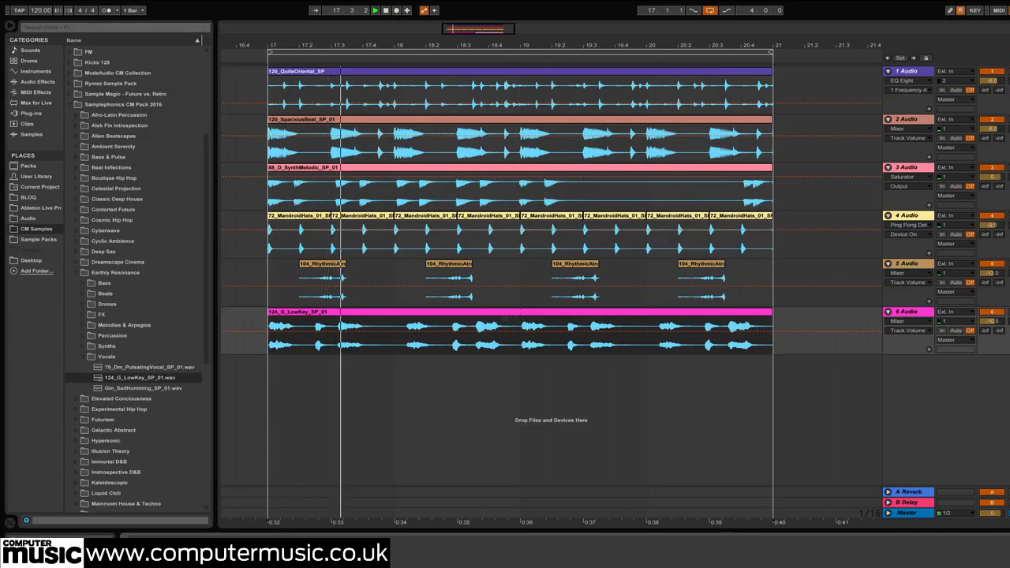
click(311, 328)
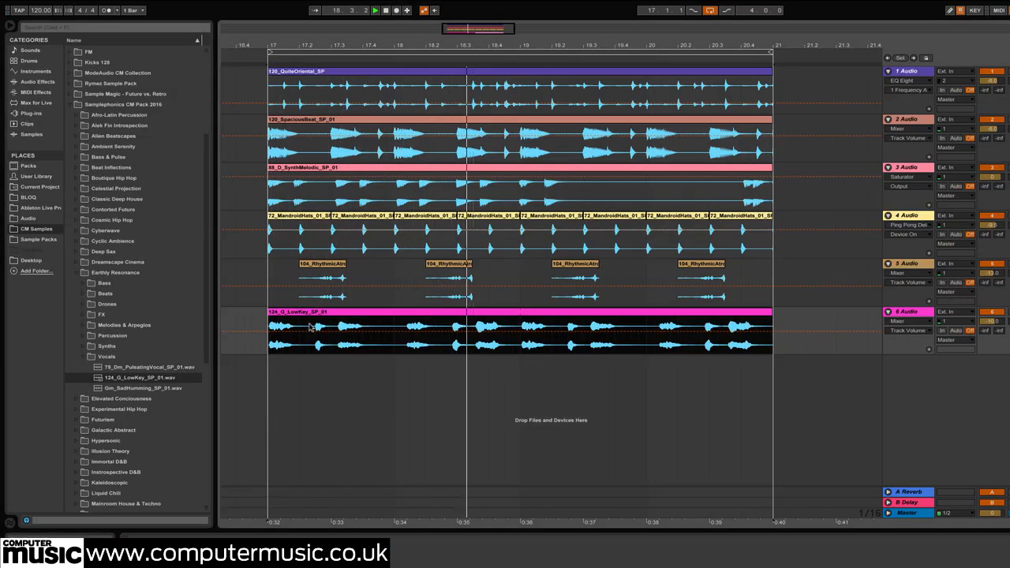
drag(311, 327, 269, 328)
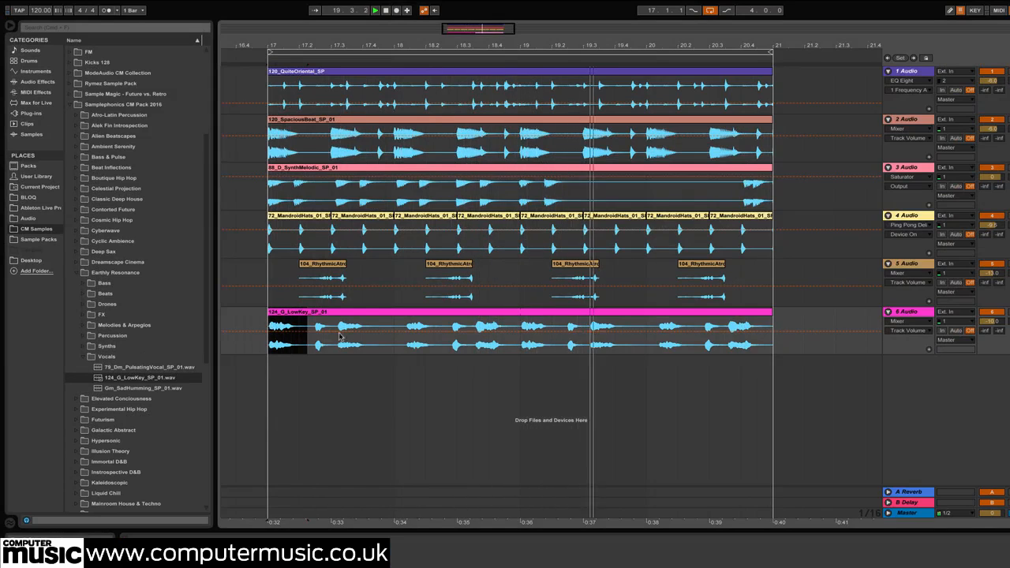
key(Delete)
drag(376, 329, 448, 330)
key(Delete)
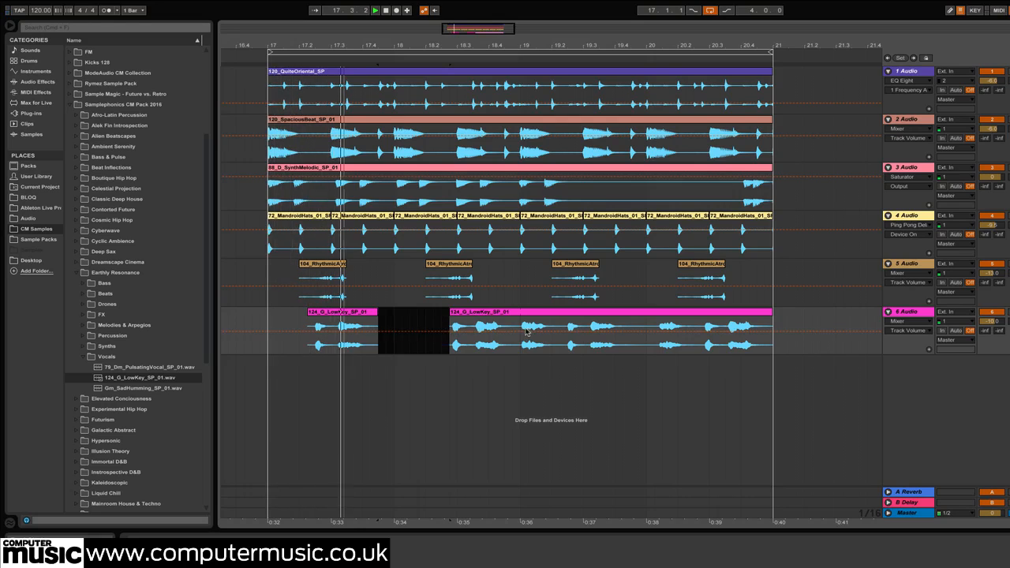
drag(519, 330, 560, 329)
key(Delete)
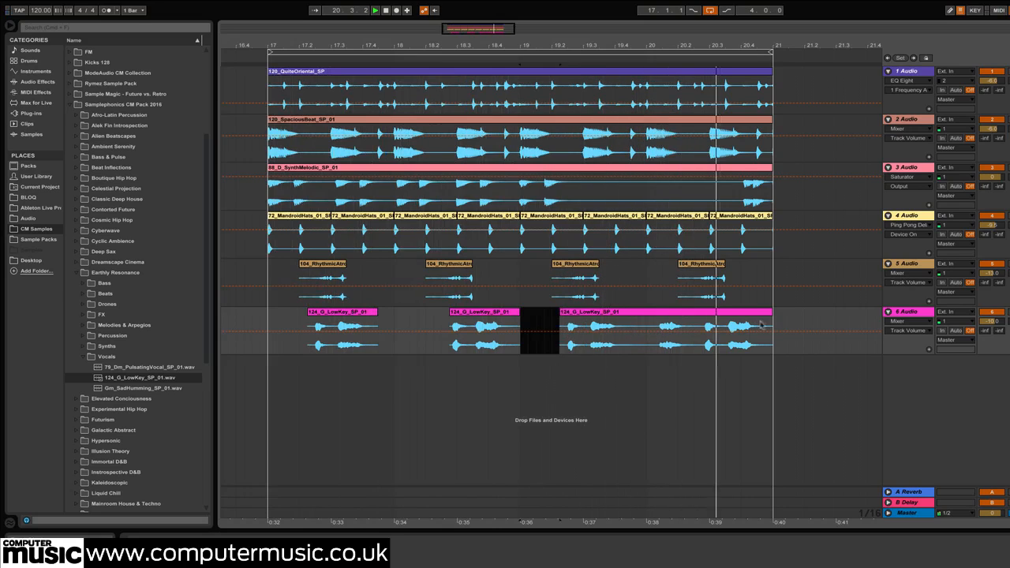
Step: Clear the vocal track from bar 18 to bar 21 and fill bars 18, 19 and 20 with duplicates of bar 17
drag(774, 323, 270, 322)
key(Delete)
key(ctrl+d)
key(ctrl+d)
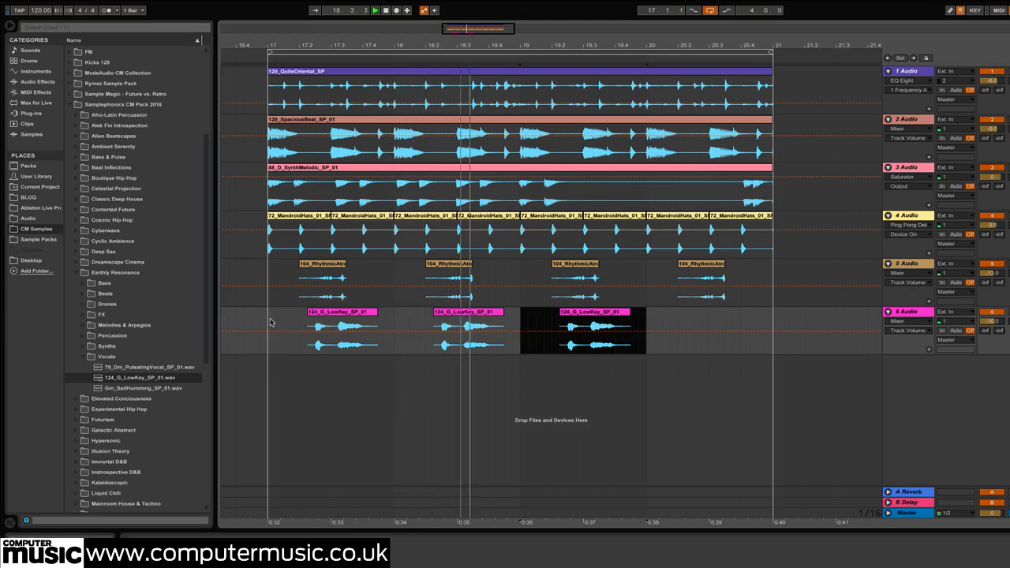
key(ctrl+d)
Step: Load 70_Cm_OrganicOrgan_SP_01.wav from Elevated Conciousness into Simpler on a new seventh track and place Organ Riff.mid at bar 17
click(907, 311)
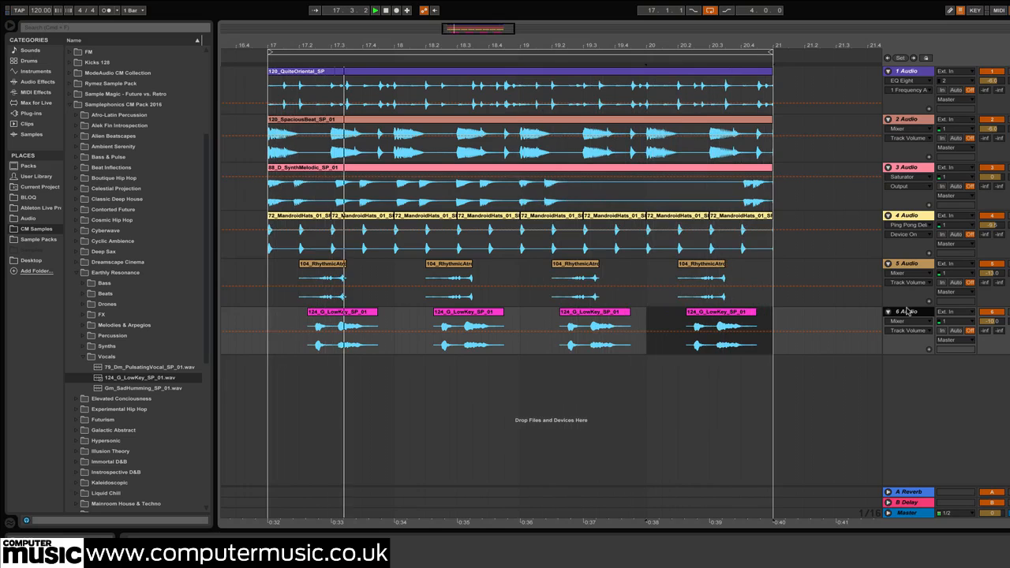
click(83, 273)
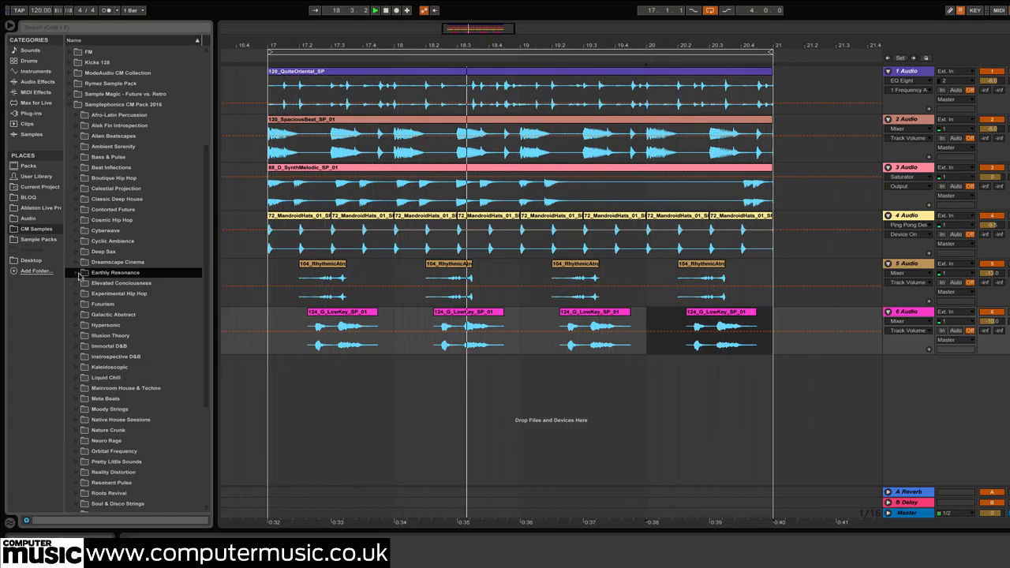
click(80, 282)
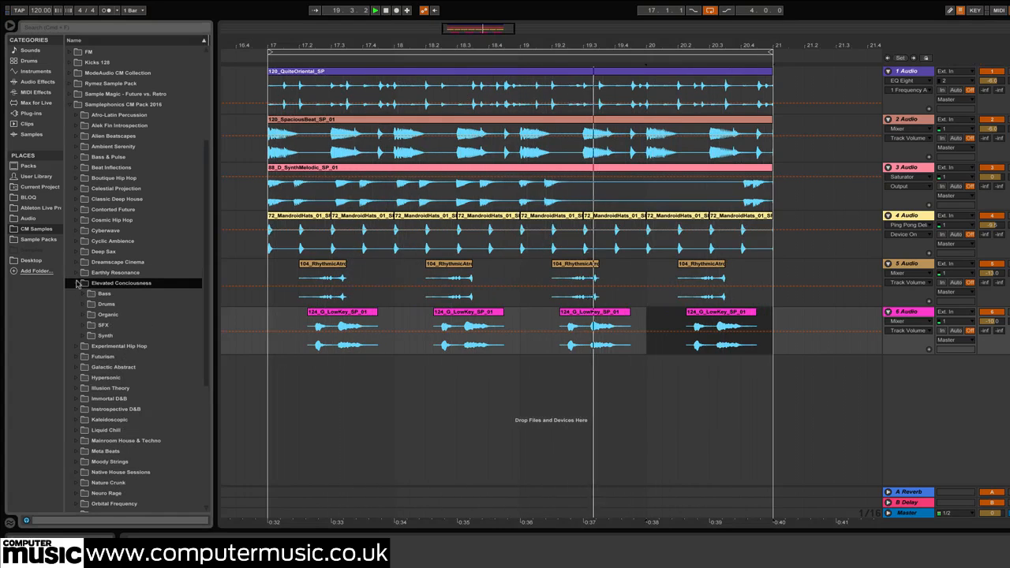
click(82, 314)
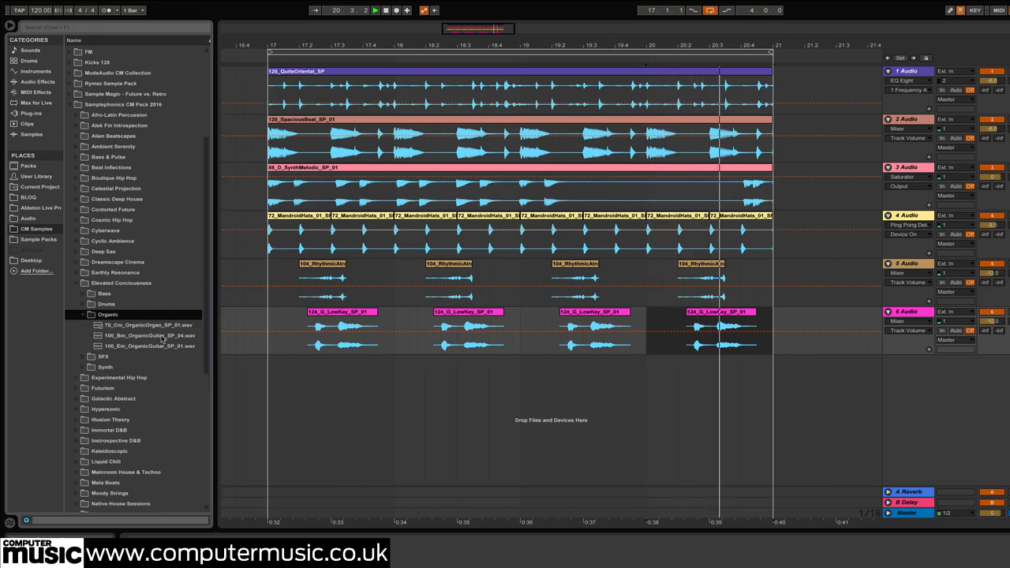
right_click(909, 315)
click(940, 404)
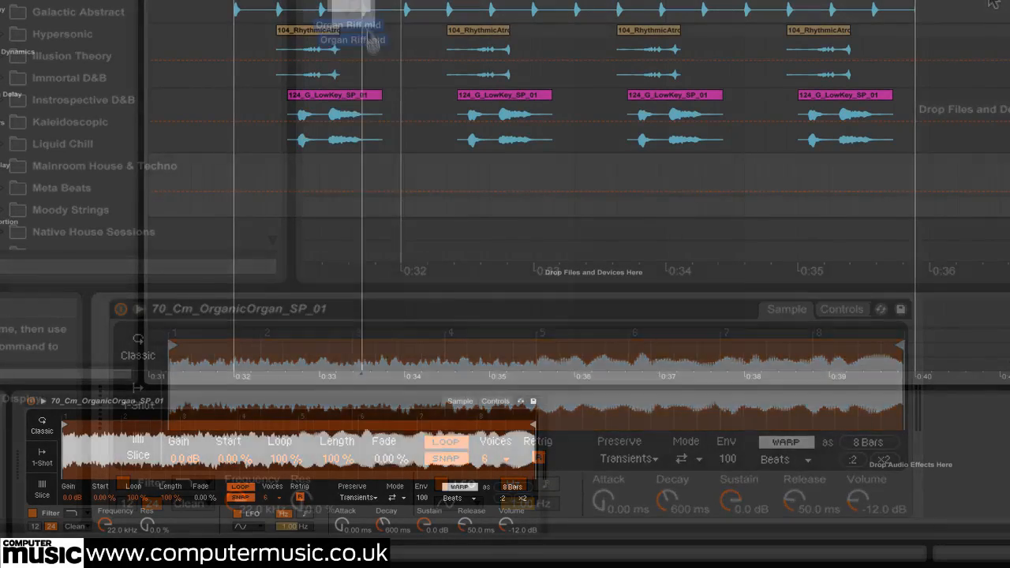
mouse_move(349, 32)
mouse_down()
mouse_move(362, 177)
mouse_move(235, 184)
mouse_up()
click(596, 153)
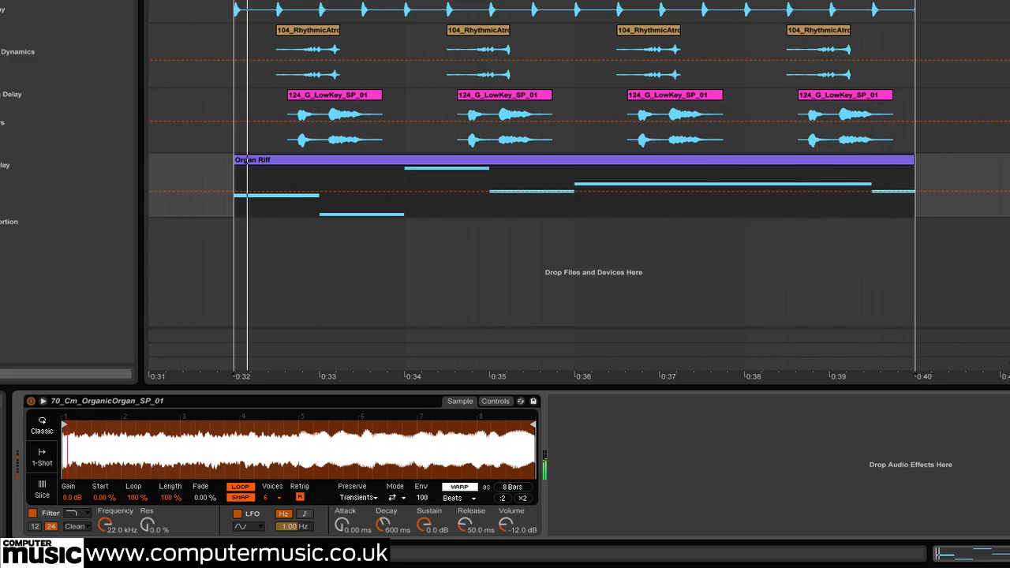
Step: Add a Compressor to the organ track and enable its sidechain with 2-Audio as the source
key(Return)
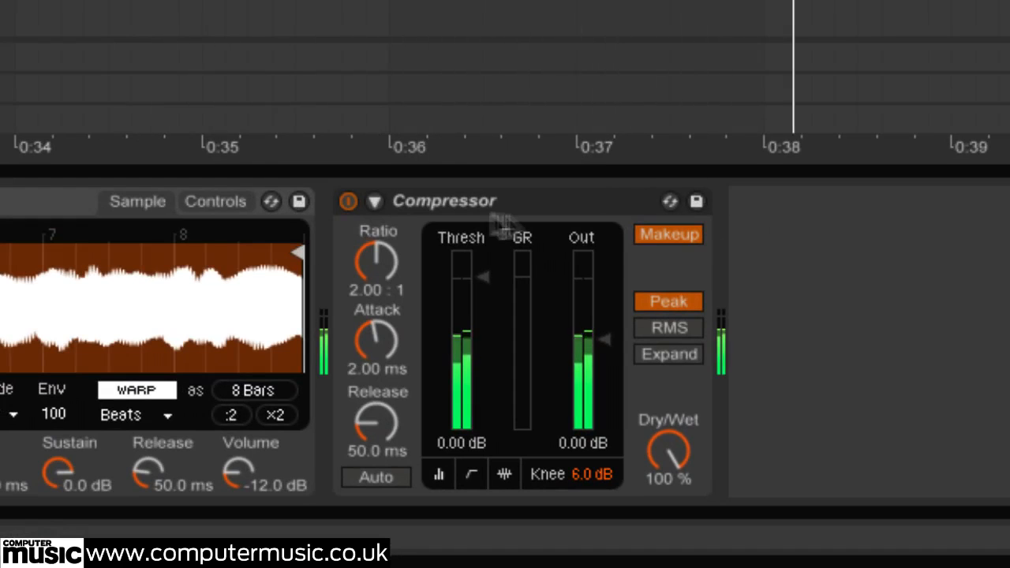
click(375, 202)
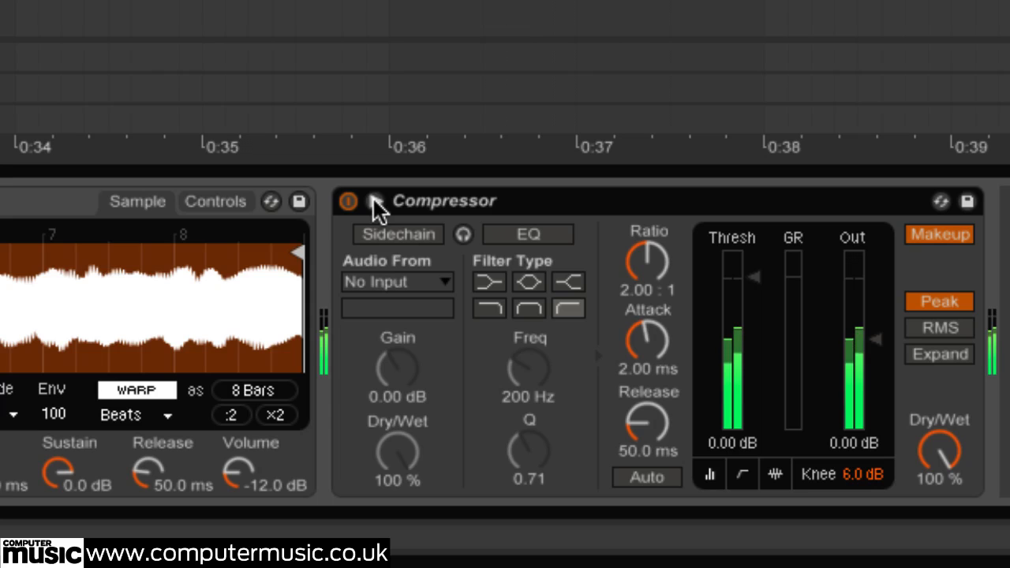
click(403, 226)
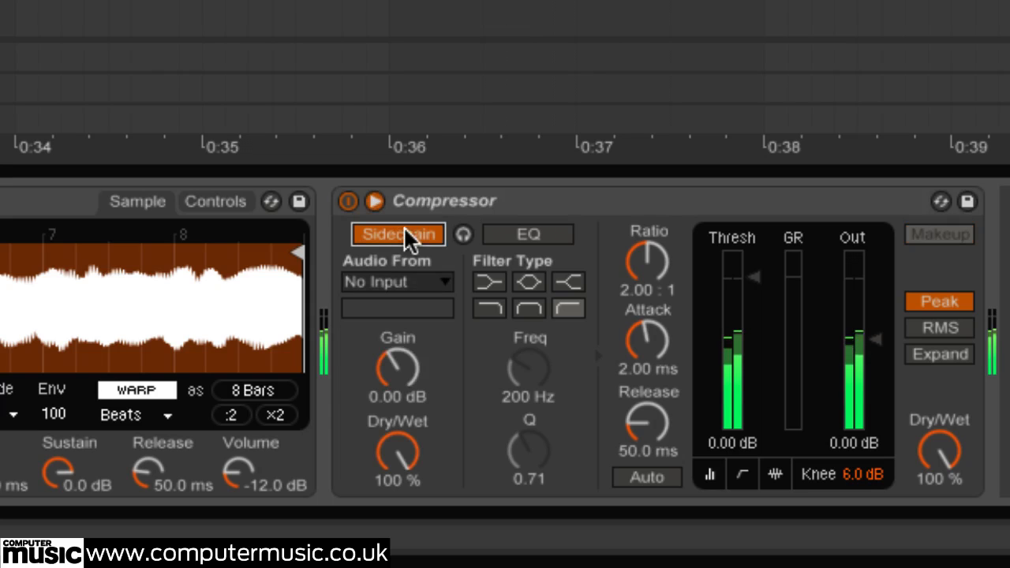
click(434, 282)
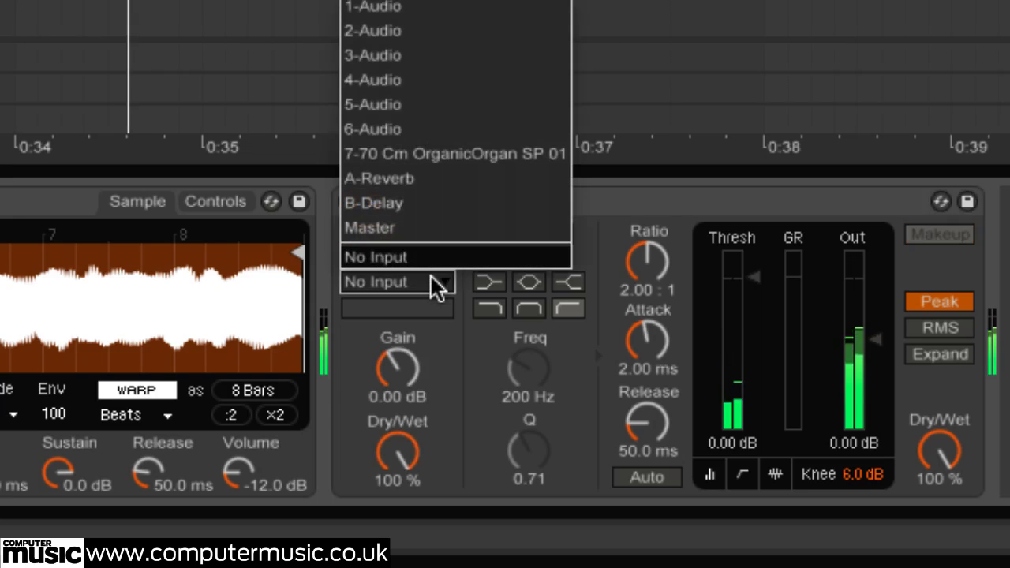
click(418, 31)
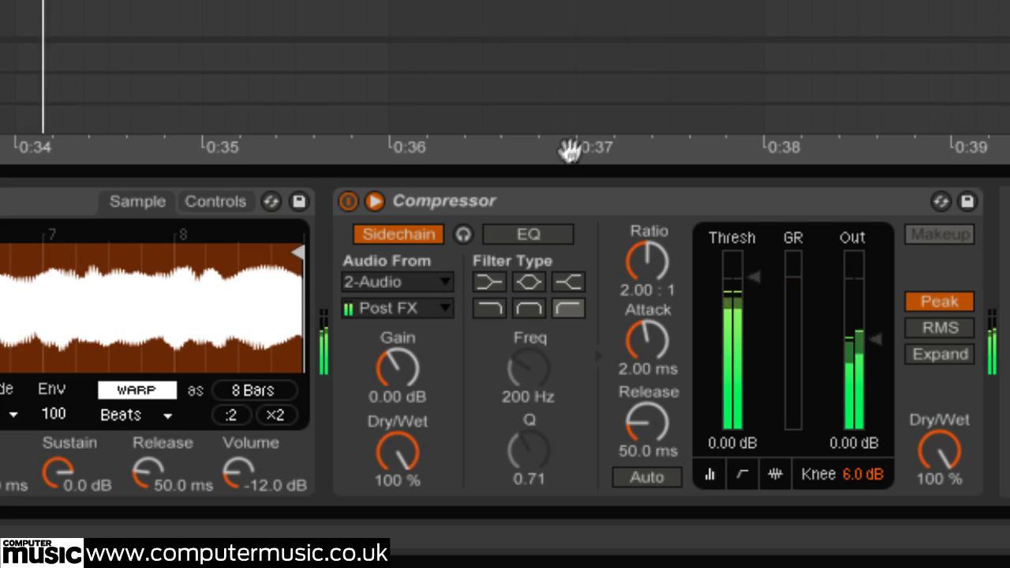
Step: Enable the compressor's sidechain EQ with a low-pass filter at 80 Hz and a Q of 2.60
click(543, 234)
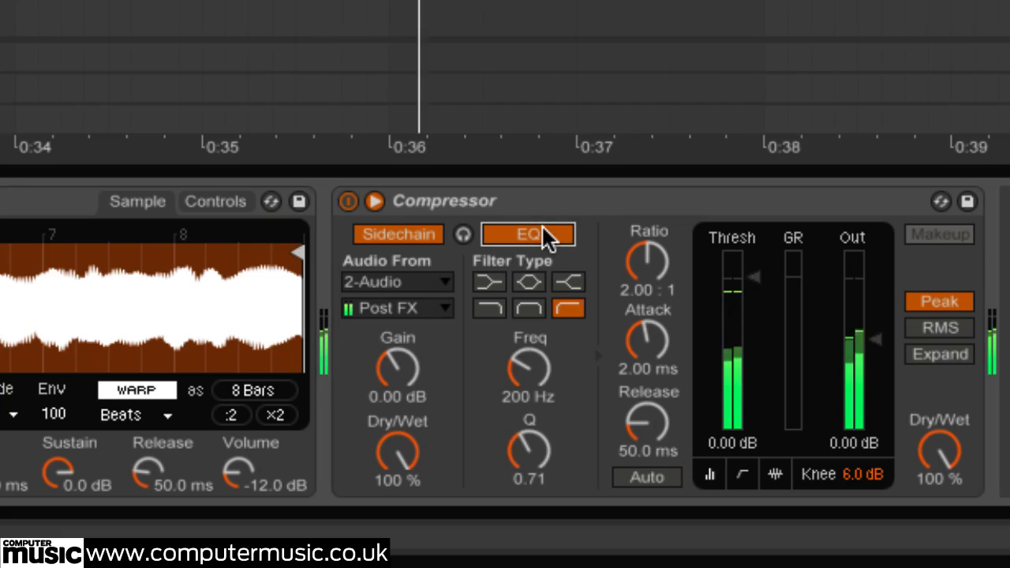
click(502, 307)
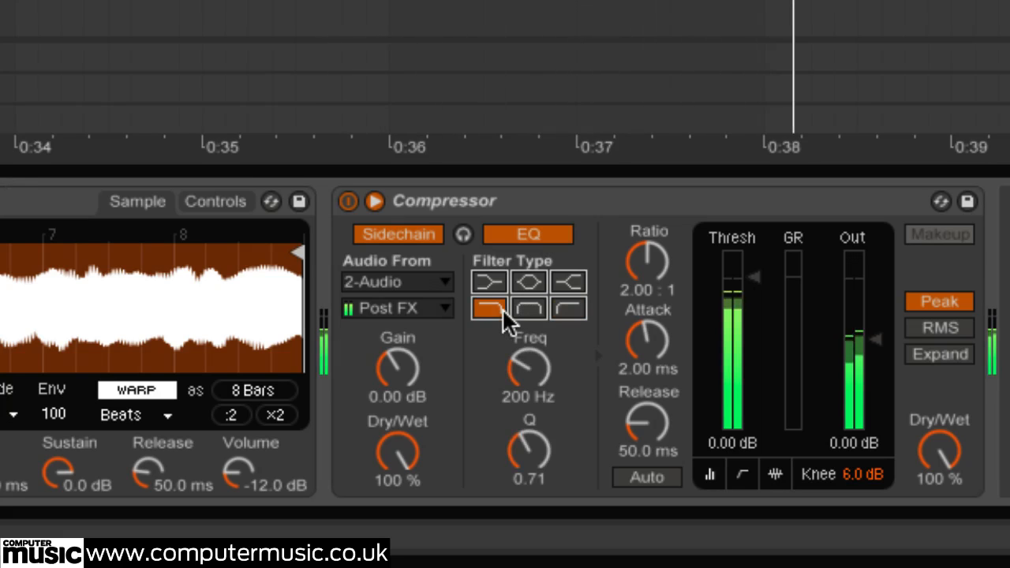
click(517, 356)
text(8)
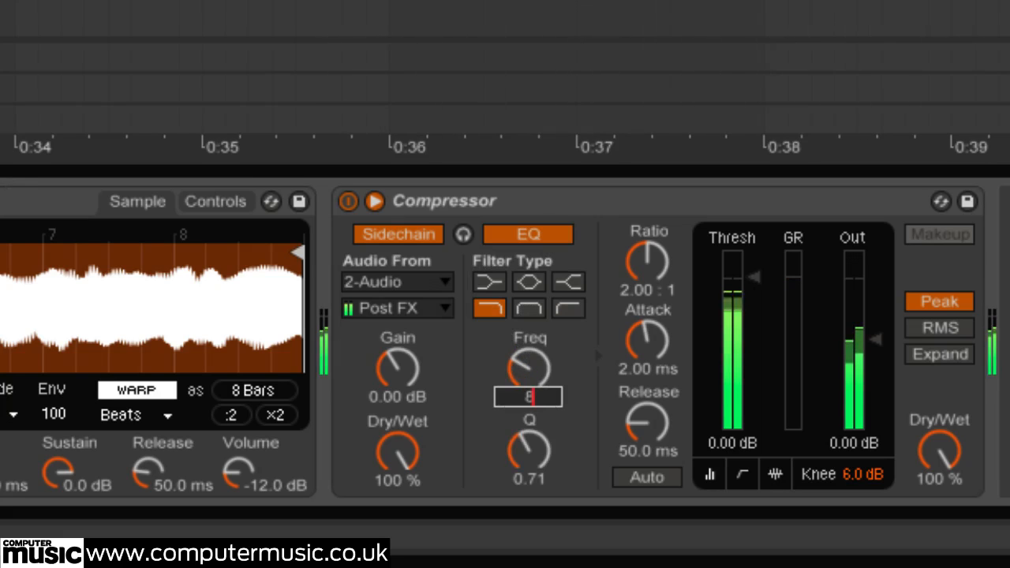
text(0)
key(Return)
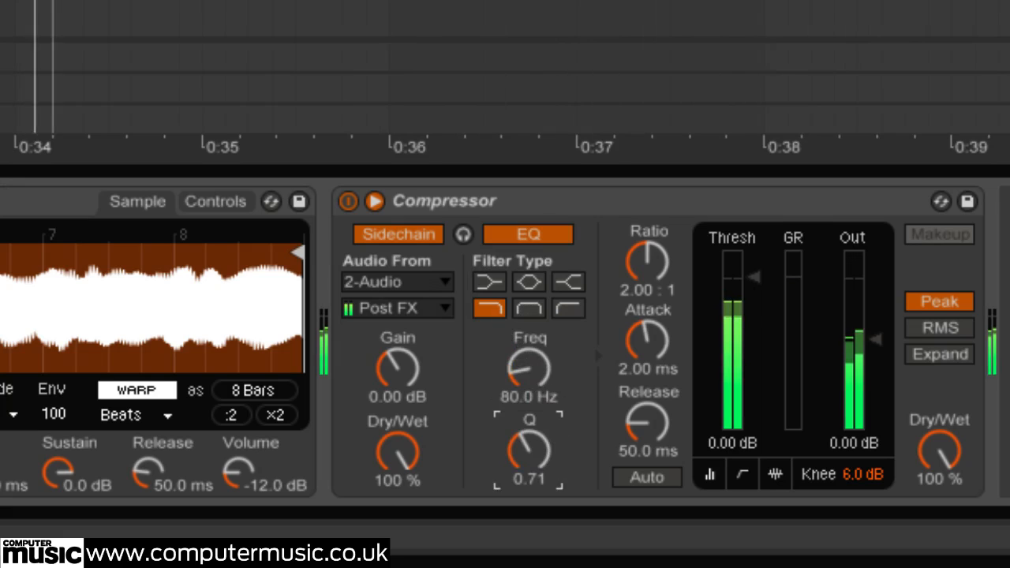
text(2.6)
key(Return)
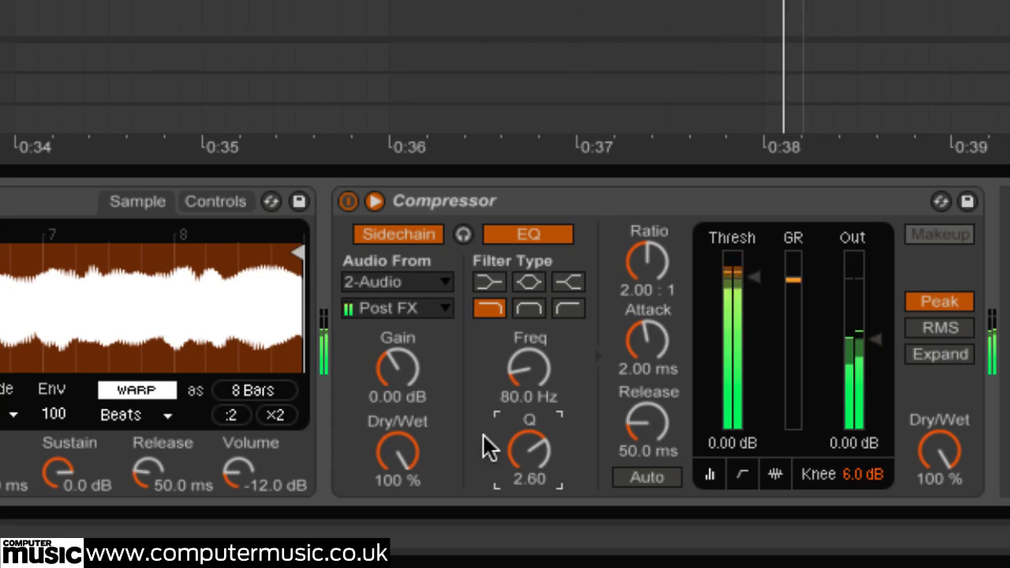
Step: Audition the compressor's filtered sidechain signal briefly and lower the compressor's threshold
click(464, 233)
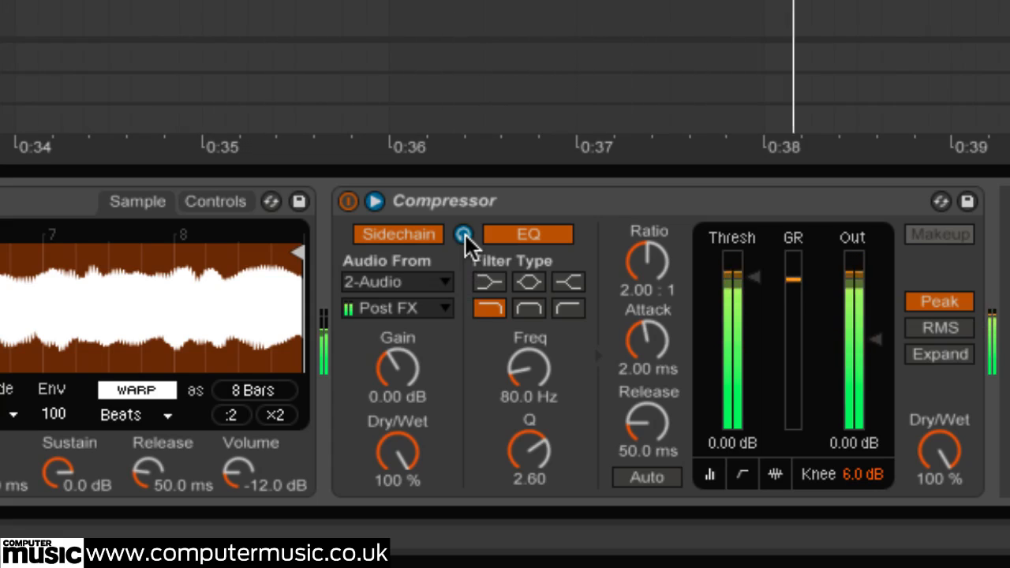
click(464, 232)
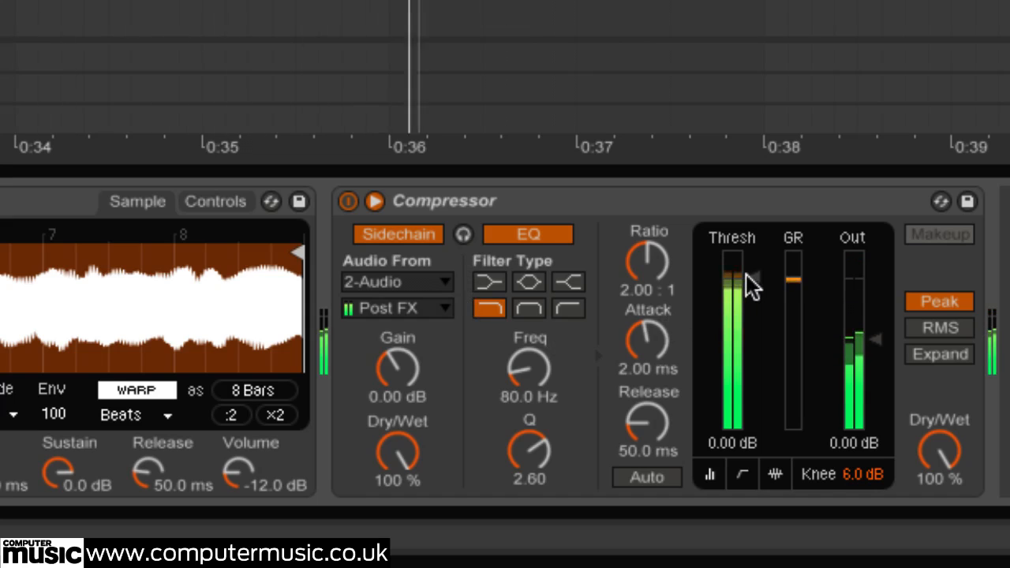
drag(747, 276, 751, 426)
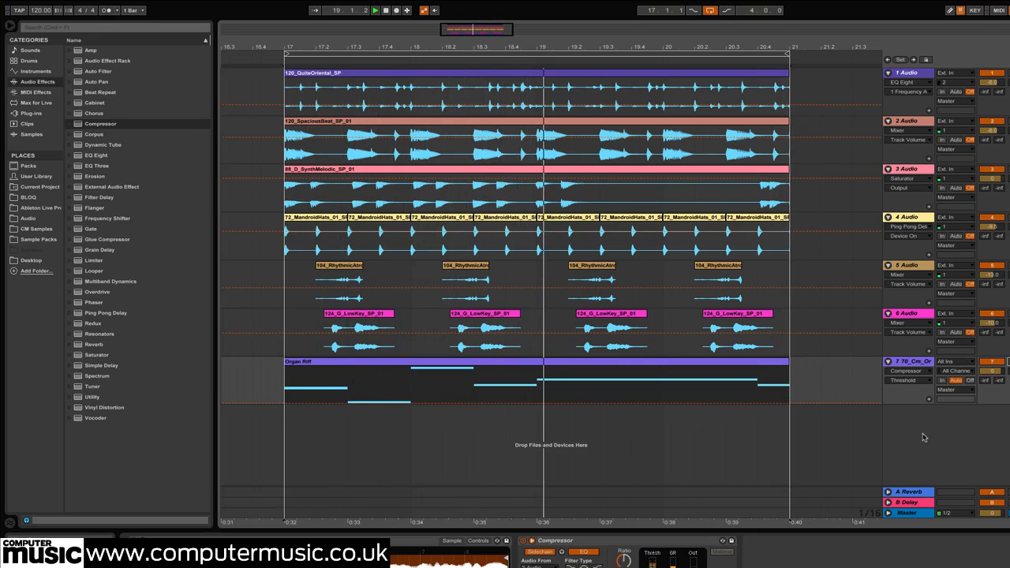
Step: Place 85_RemotePerc_01_SP.wav from the Beat Inflections beat stems at bar 17 on a new eighth track and set its volume to -11.5 dB
click(40, 229)
click(77, 168)
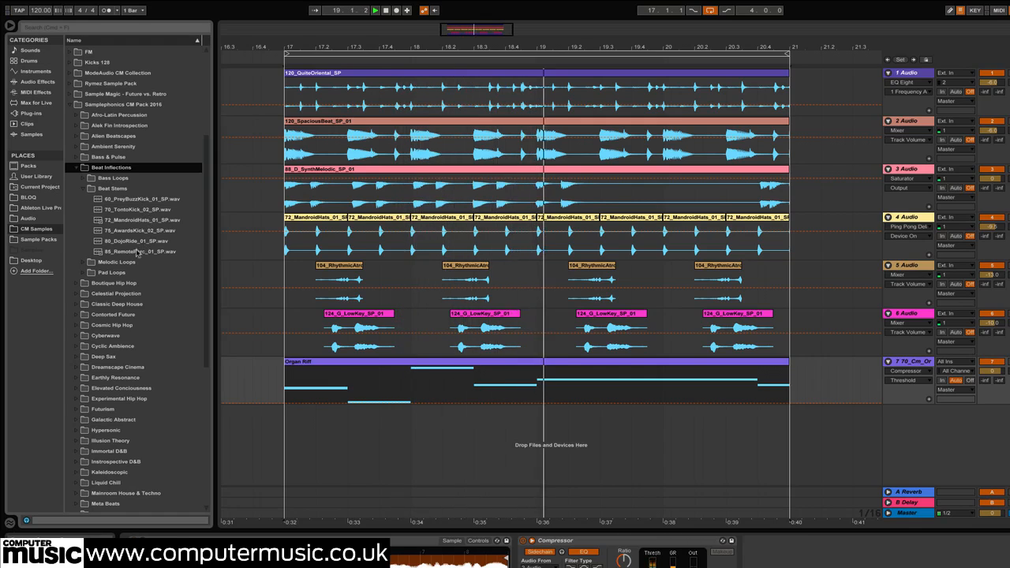
drag(137, 254, 281, 413)
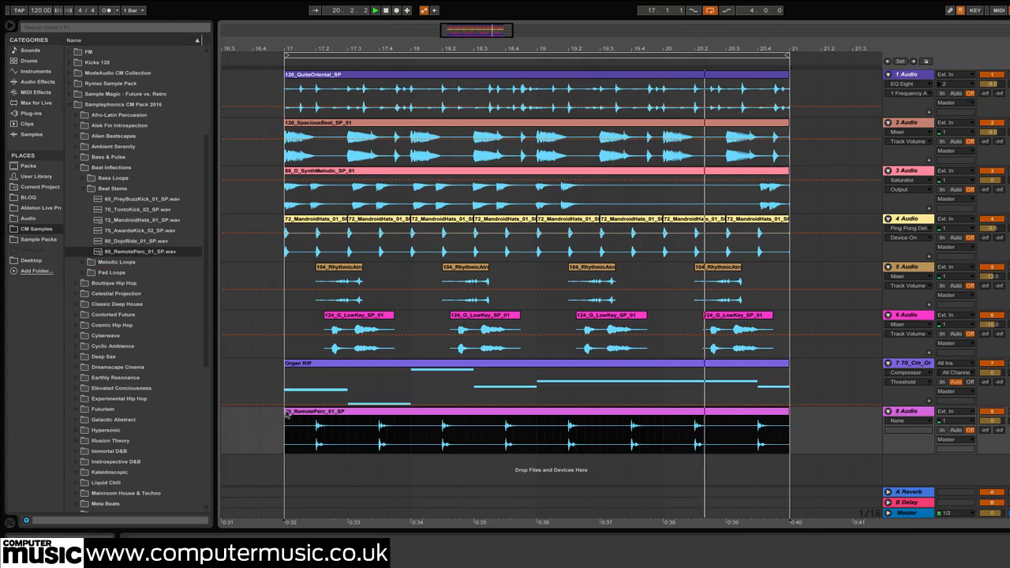
click(995, 421)
text(-11.5)
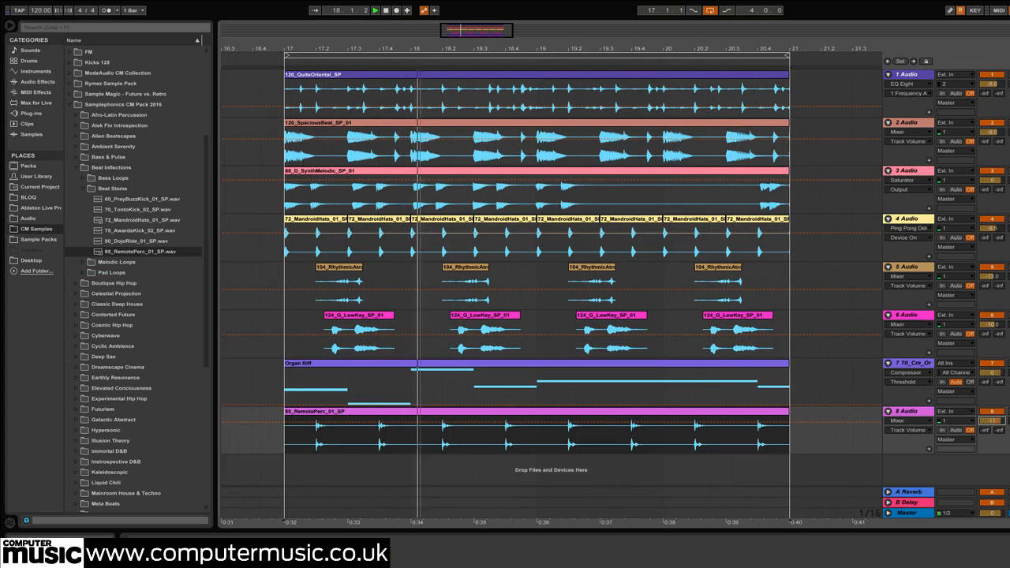
key(Return)
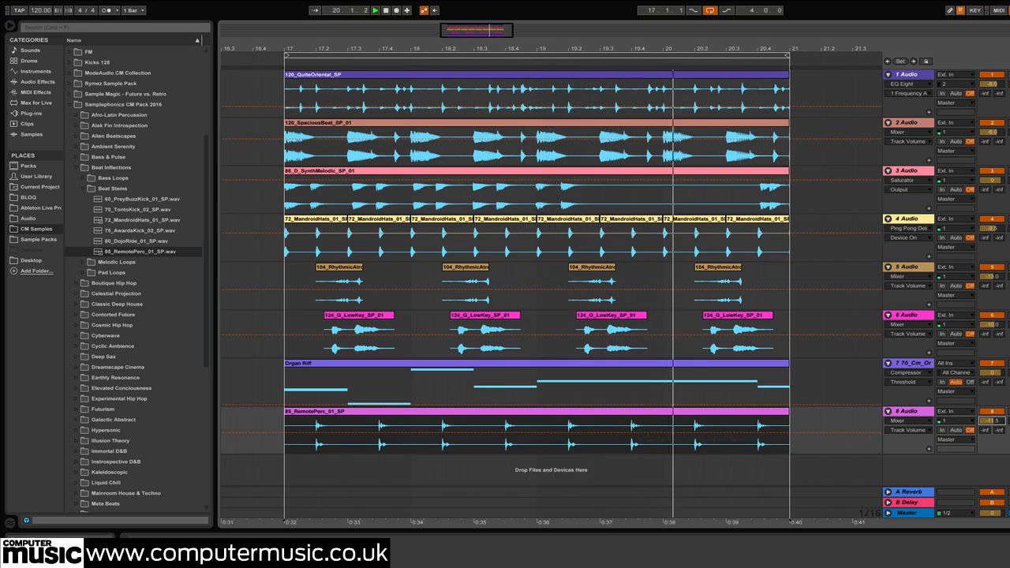
Step: Cut the RemotePerc clip into four fragments, keeping only the hits near 17.2, 18.2, 19.2 and 20.2
drag(371, 444, 561, 447)
drag(623, 446, 795, 449)
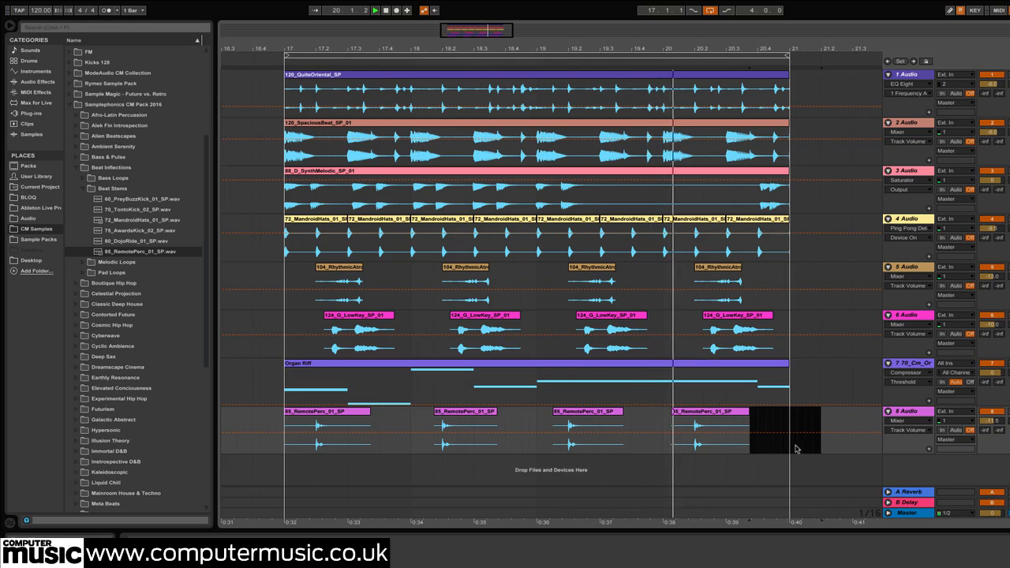
click(780, 418)
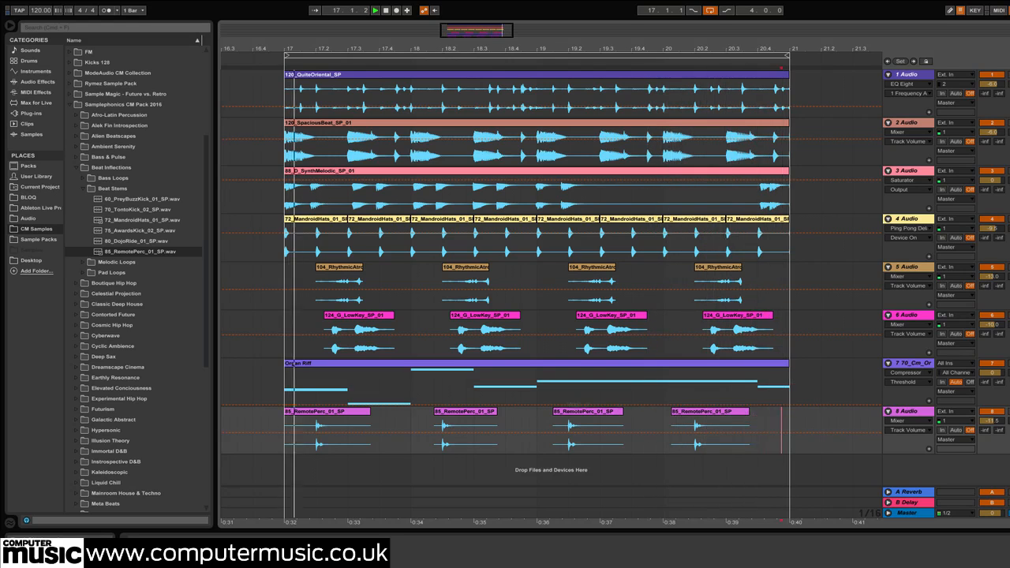
Step: Select all four RemotePerc fragments between bars 17 and 21 and transpose them down together
double_click(354, 411)
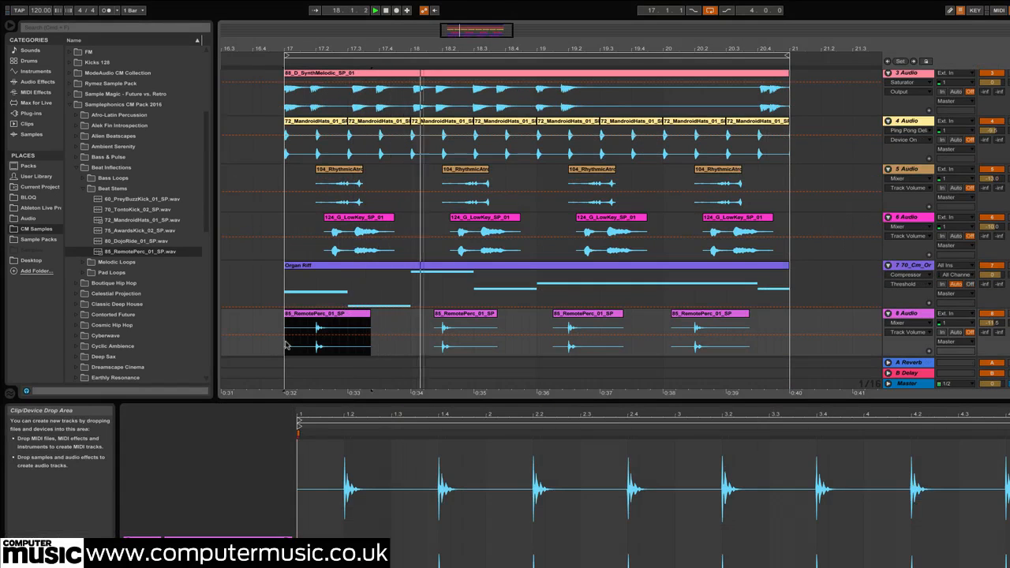
drag(286, 345, 791, 344)
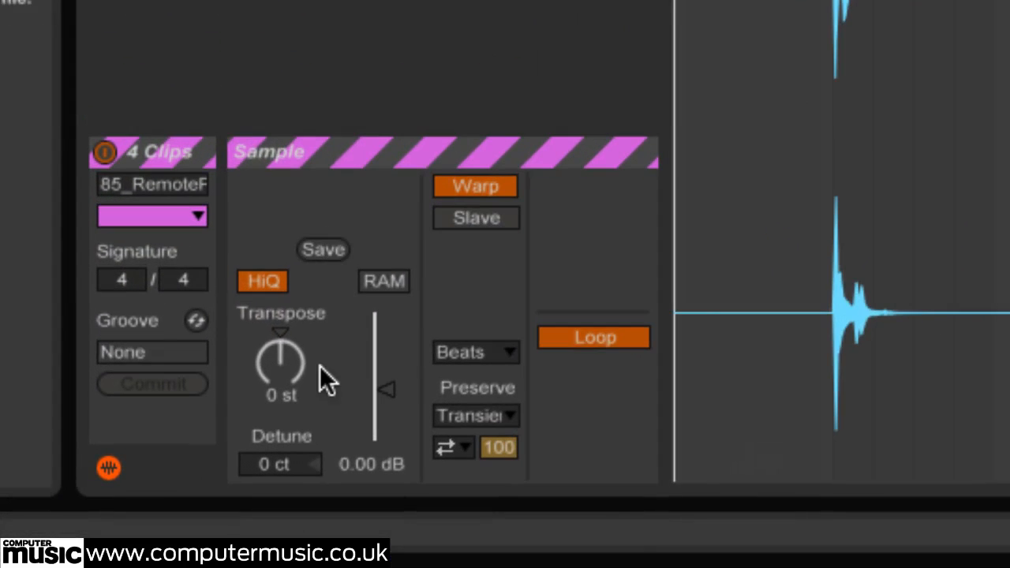
drag(203, 544, 203, 551)
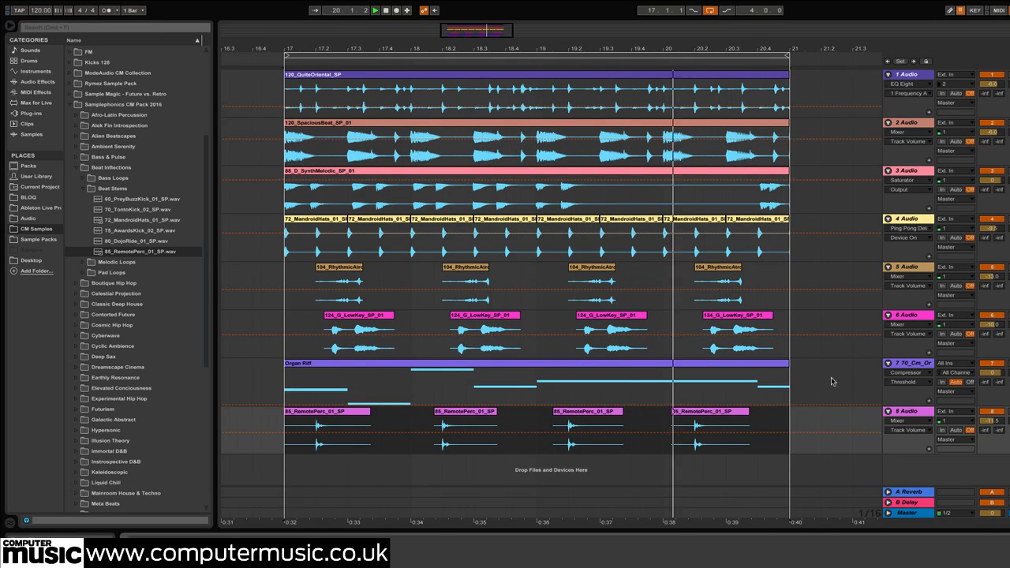
Step: Place 120_GrooveBell_SP_02.wav from Futurism's Percussion folder across bars 17 to 21 on a new ninth track and set its volume to -9.0 dB
click(90, 167)
click(84, 304)
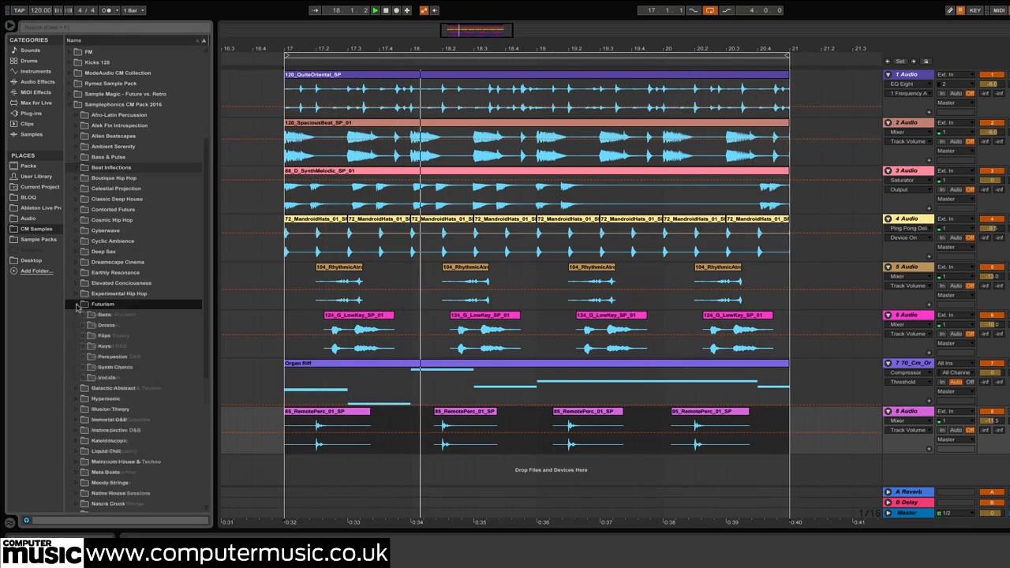
click(84, 356)
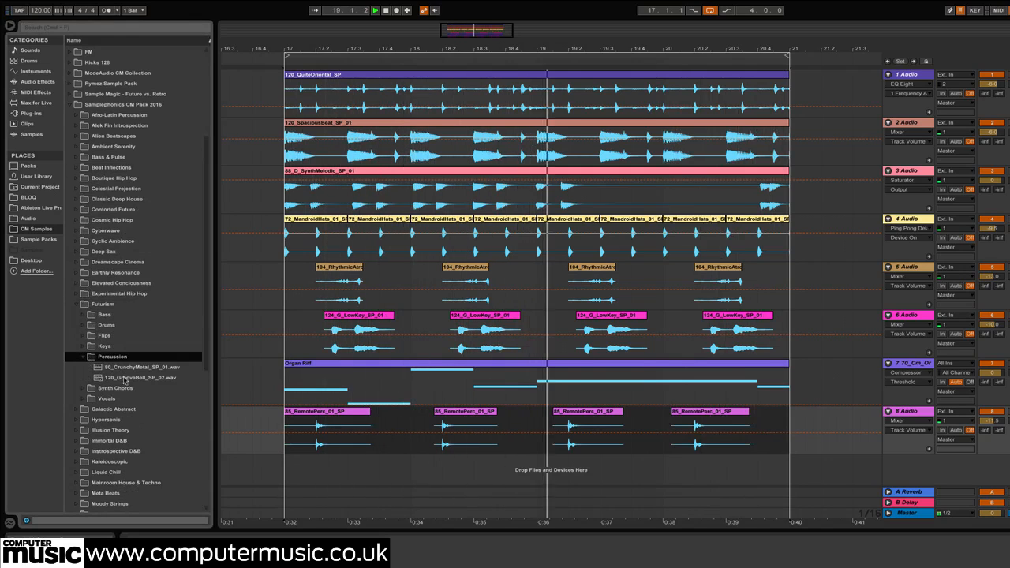
drag(130, 377, 288, 467)
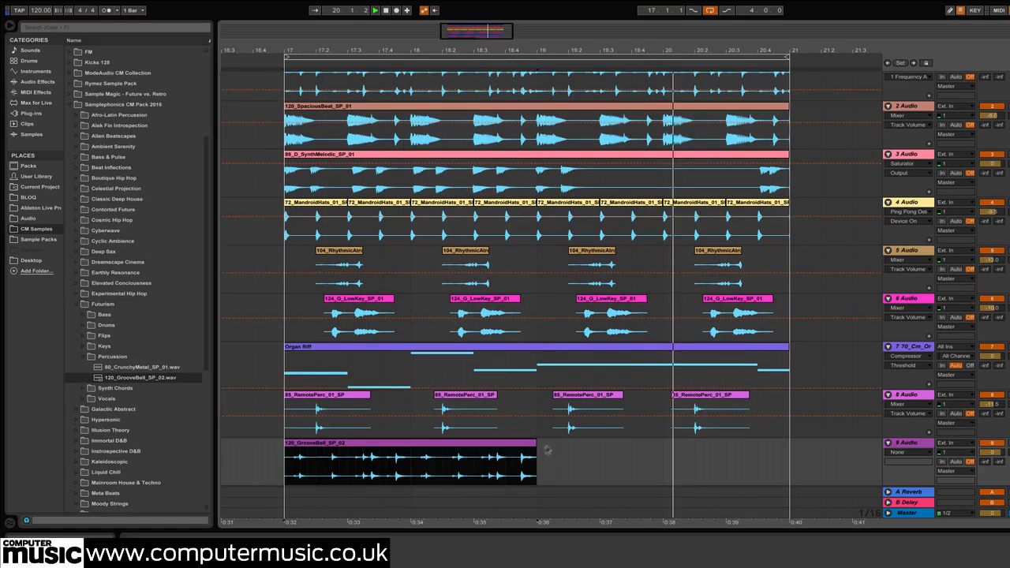
drag(771, 451, 788, 452)
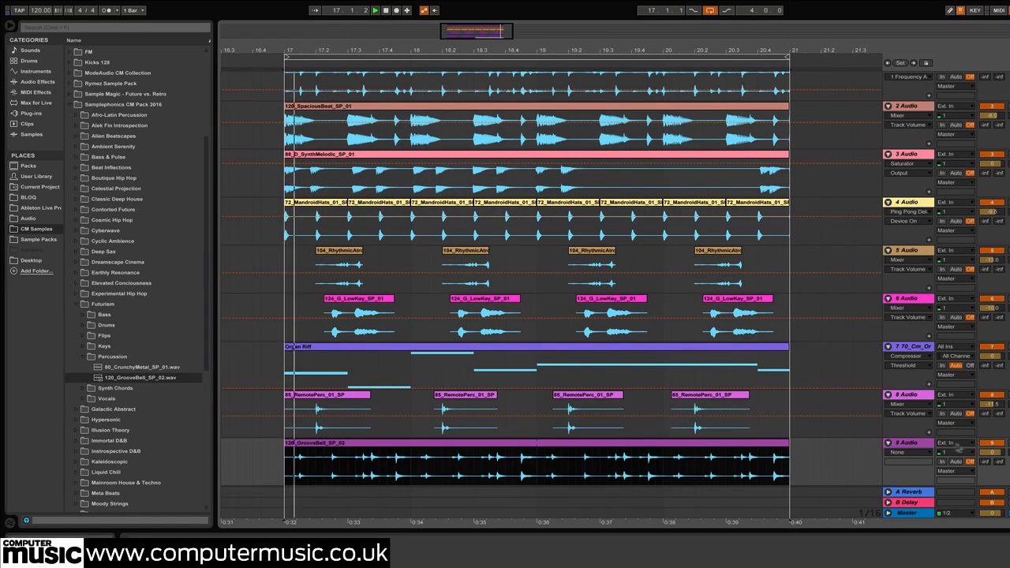
click(992, 452)
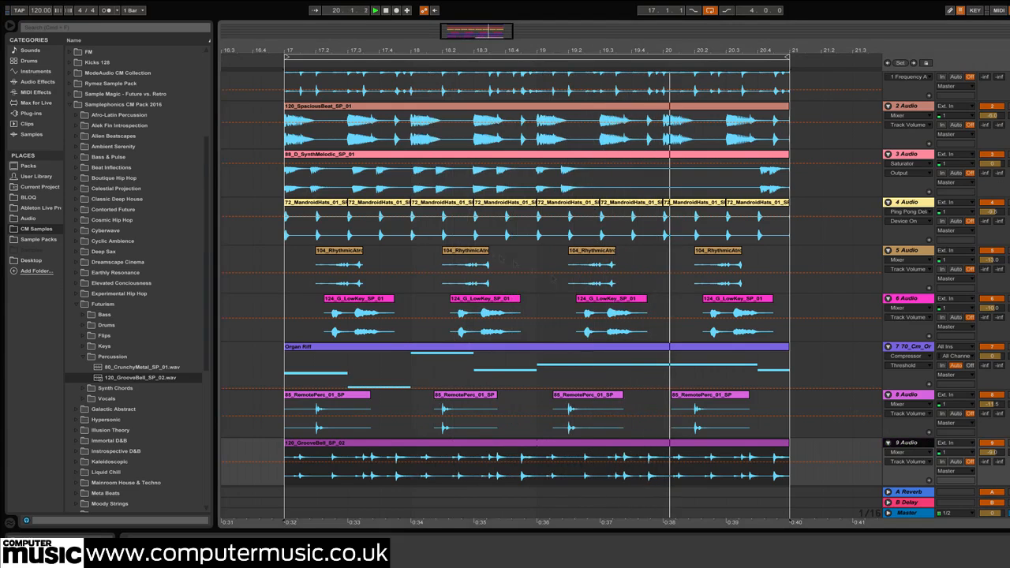
Step: Add a Limiter to the GrooveBell track and set its ceiling to -14.0 dB
click(45, 83)
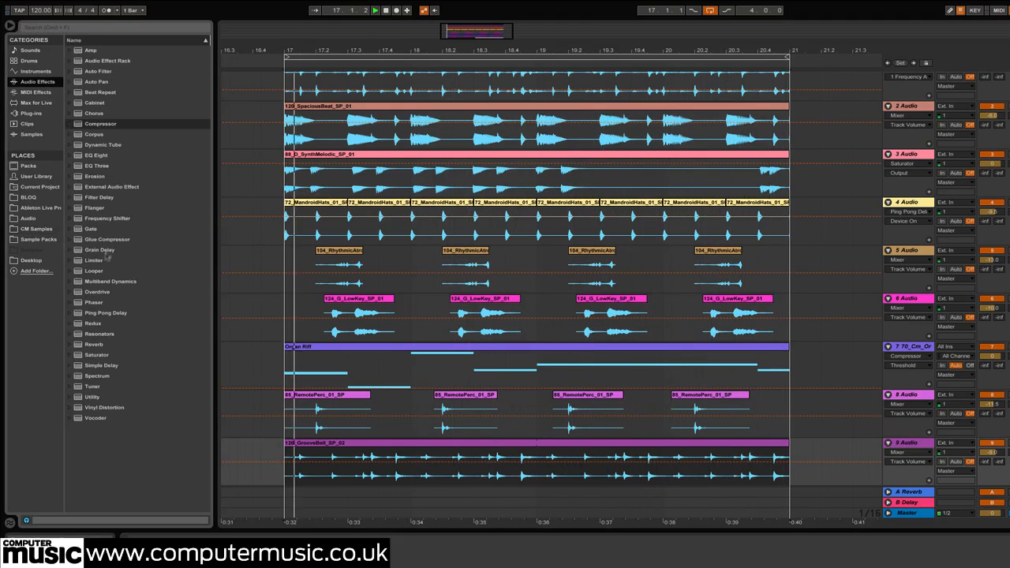
drag(99, 259, 275, 453)
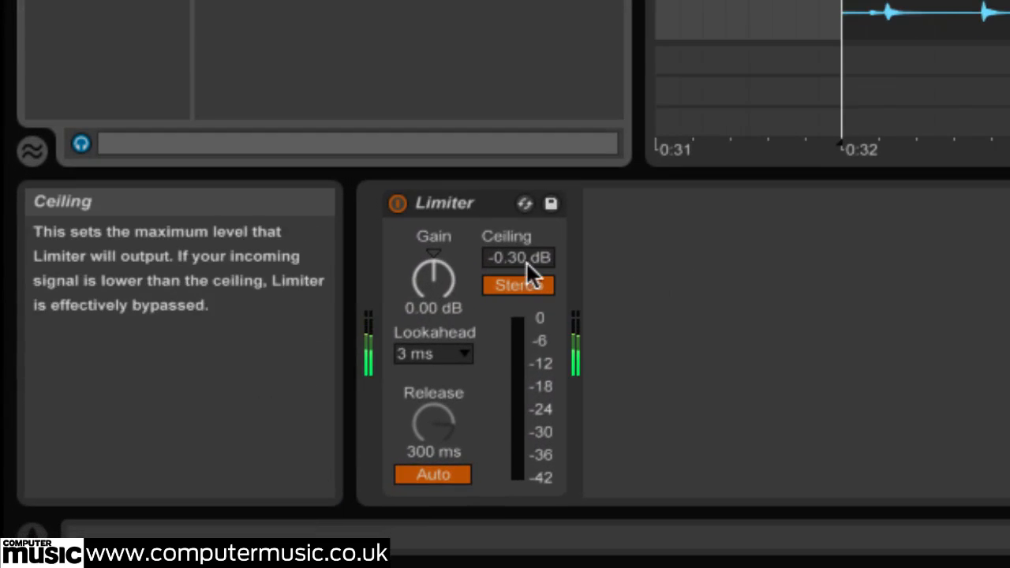
click(516, 257)
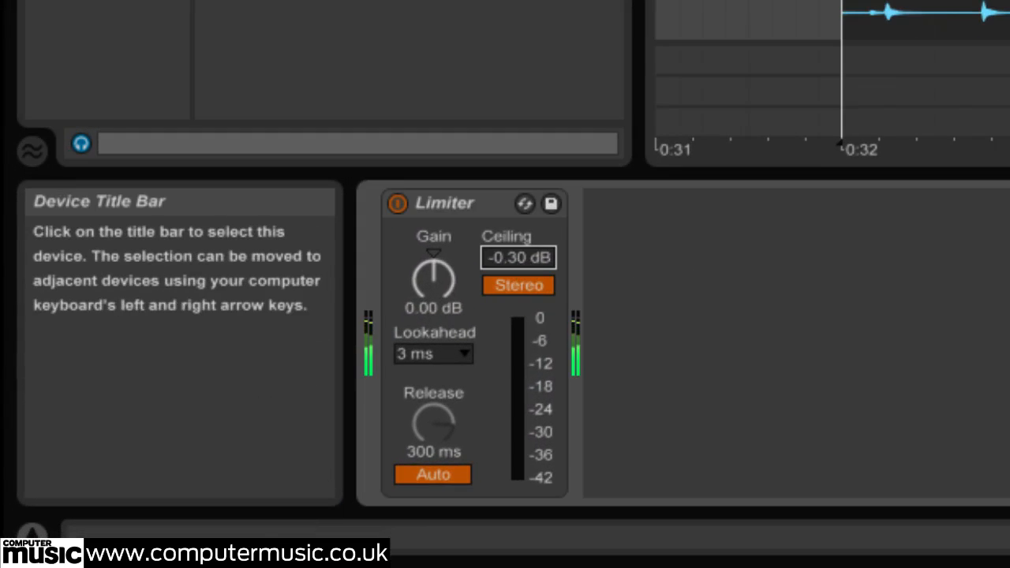
key(Return)
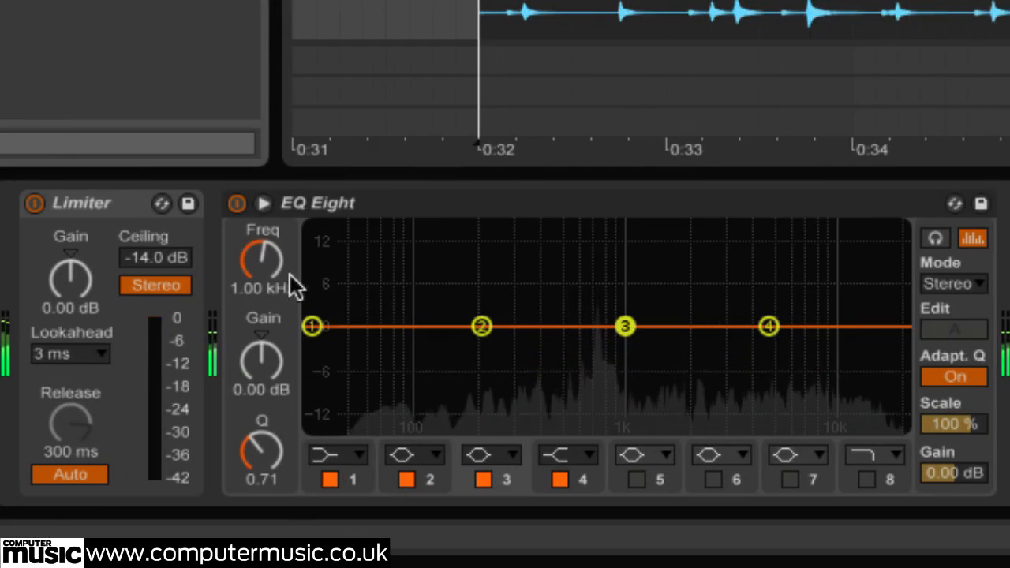
Step: Set the gain of EQ Eight's high-shelf band 4 to -5.5 dB on the GrooveBell track
click(768, 326)
click(262, 262)
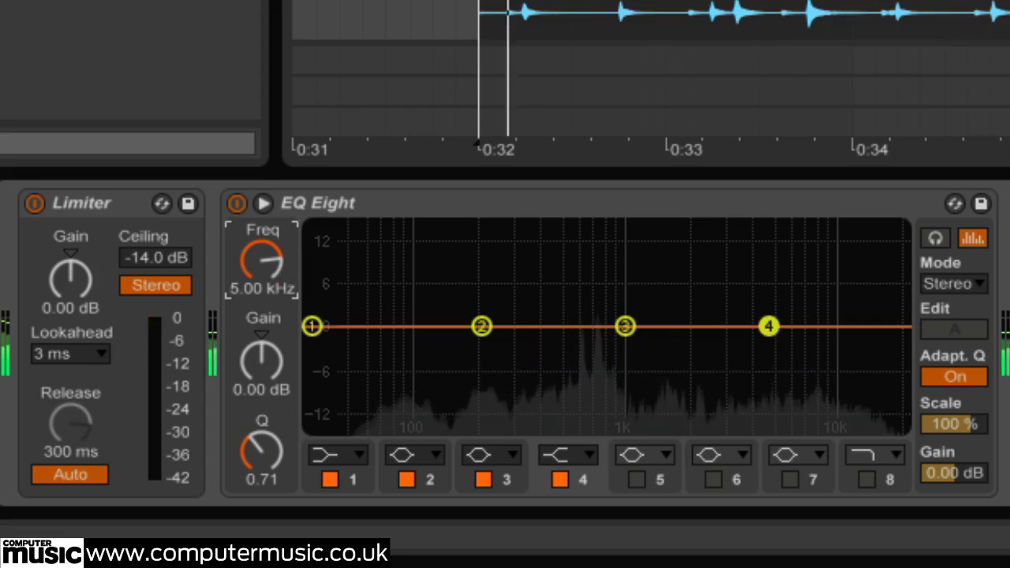
click(256, 327)
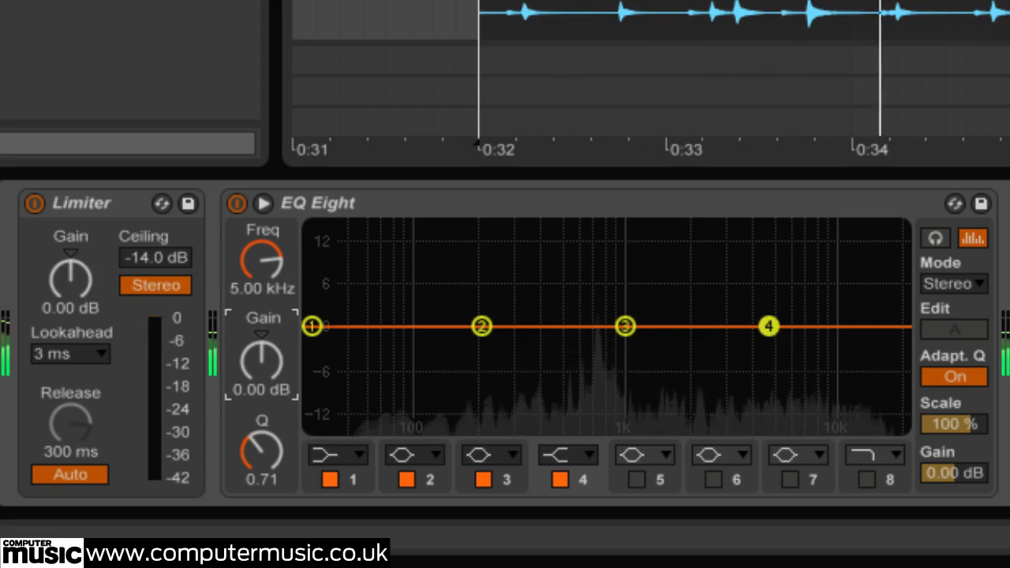
text(-5.5)
key(Return)
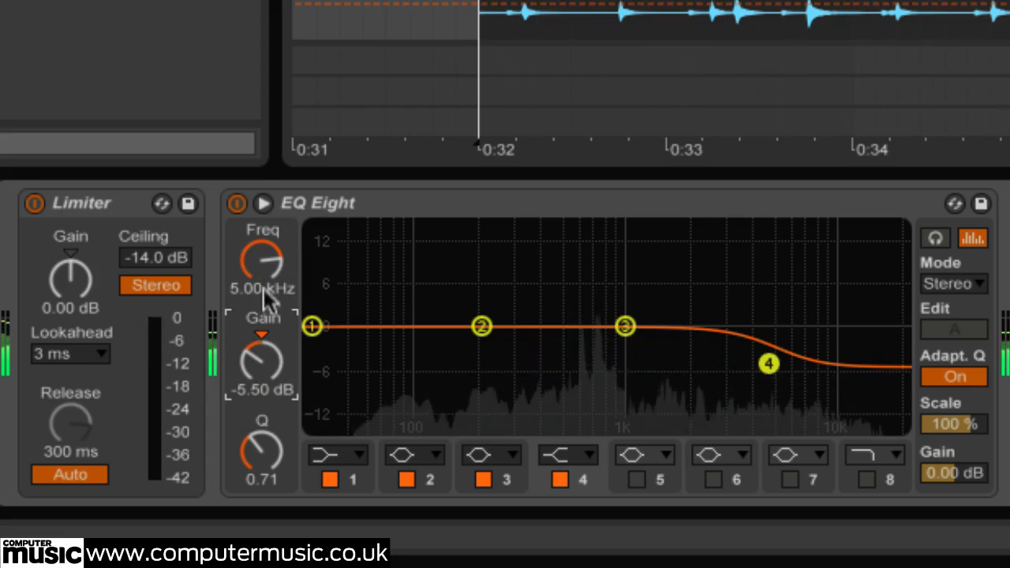
Step: Set the frequency of EQ Eight's band 4 to 5100 Hz
click(260, 265)
text(30)
key(Return)
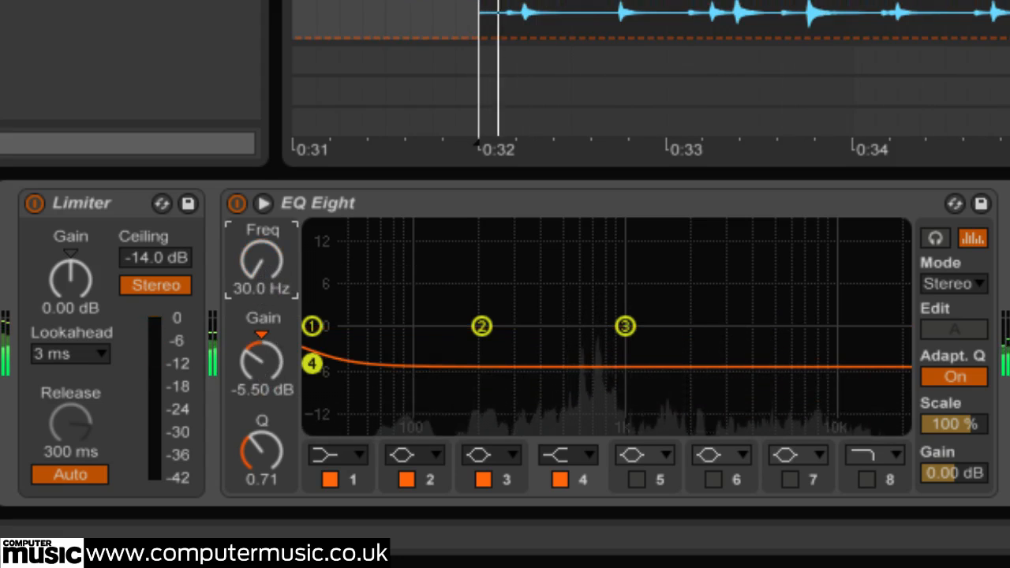
text(5100)
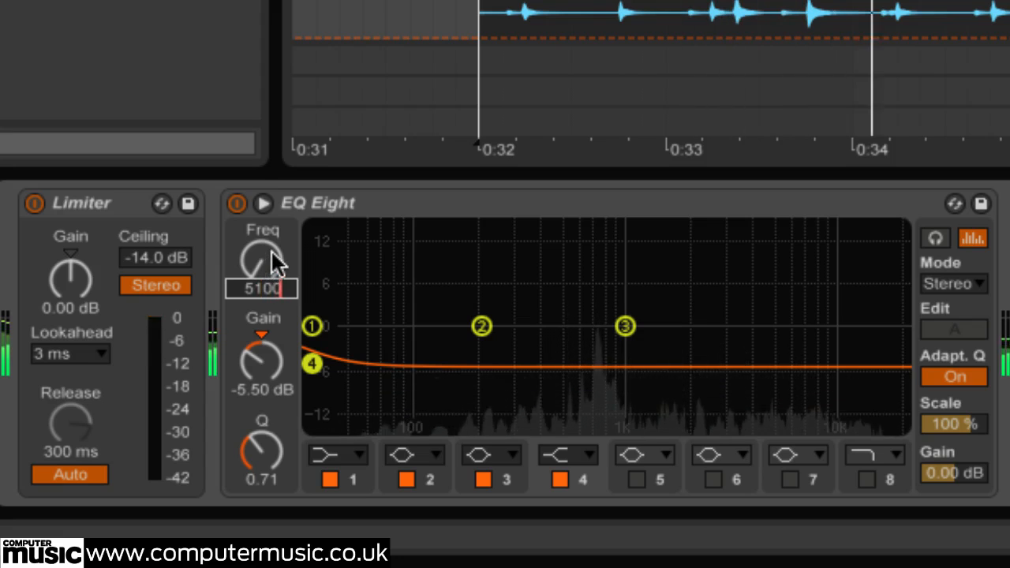
key(Return)
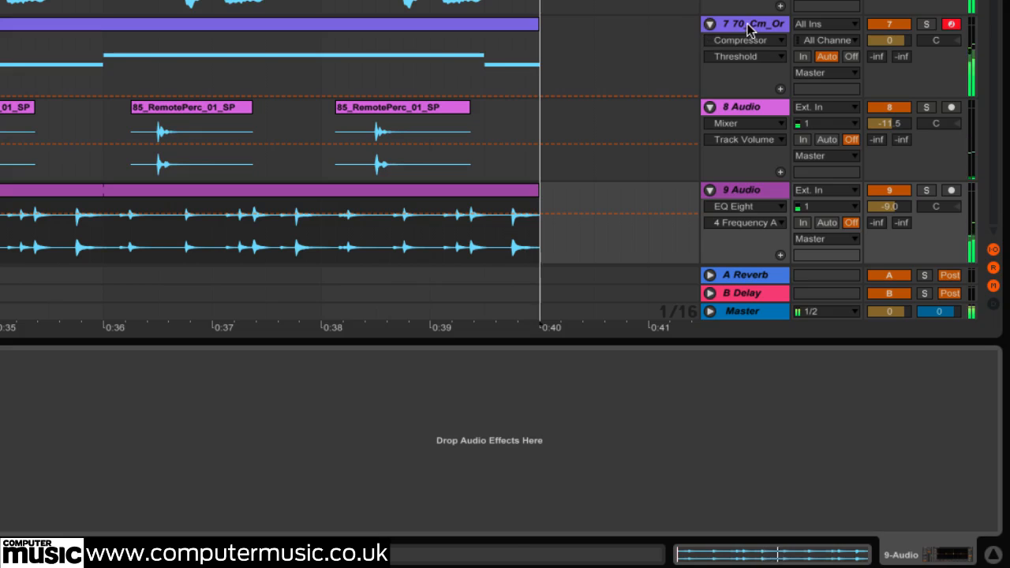
Step: Copy the sidechained Compressor from the organ track and paste it after EQ Eight on the GrooveBell track
click(748, 30)
right_click(223, 364)
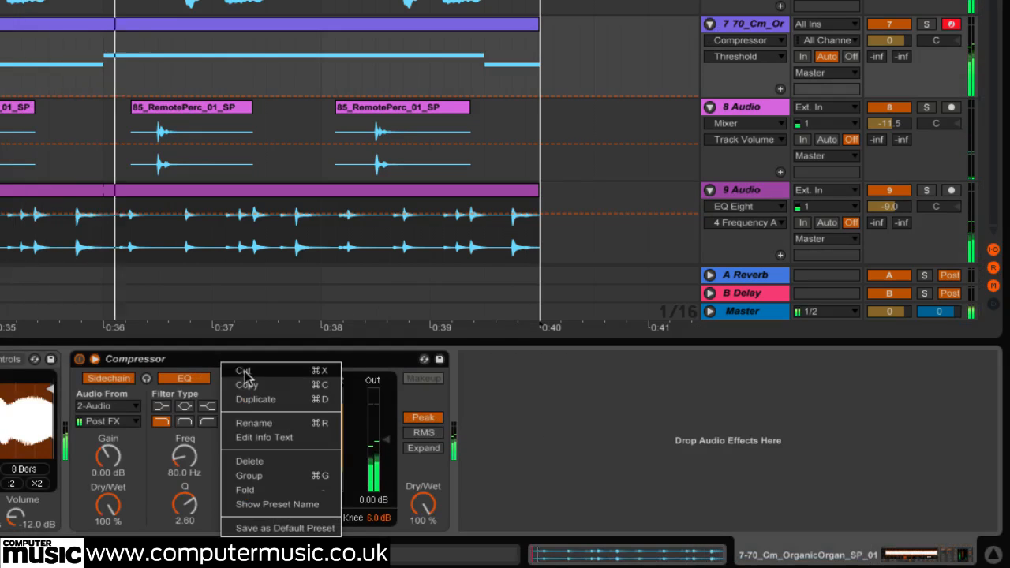
click(247, 384)
click(743, 191)
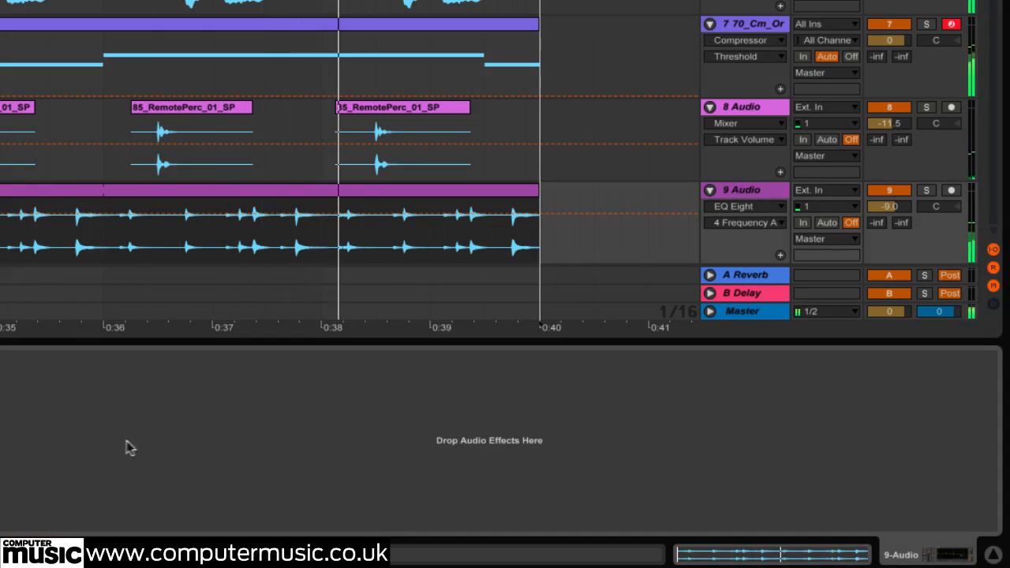
right_click(57, 420)
click(83, 430)
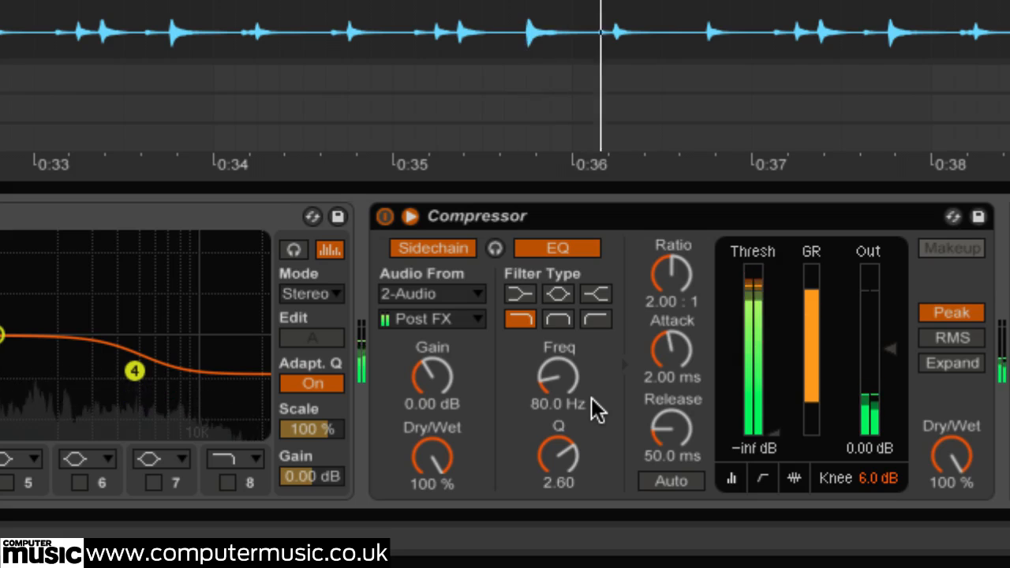
Step: Set the threshold of the GrooveBell track's Compressor to -19 dB
drag(736, 418, 736, 408)
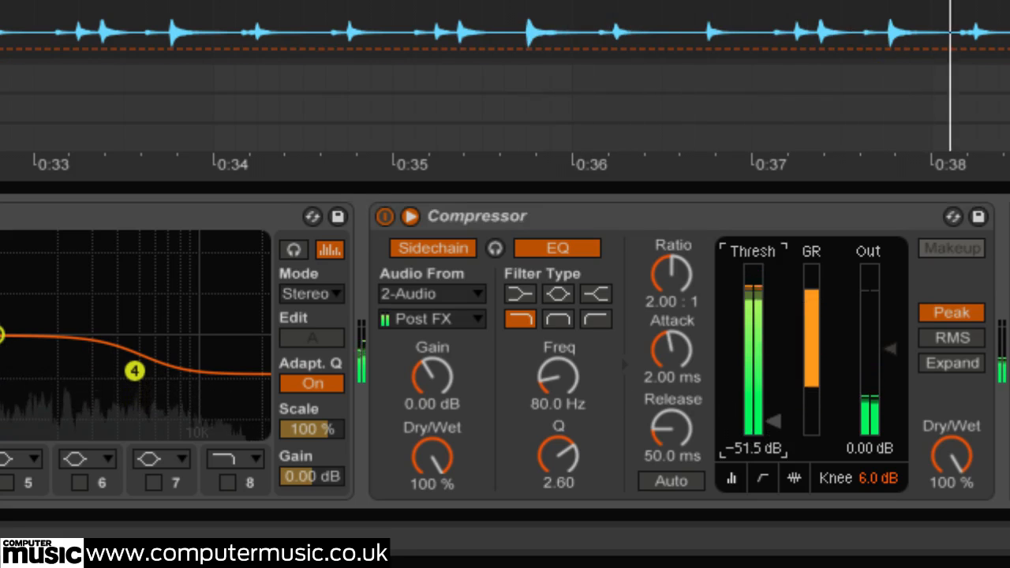
text(-19)
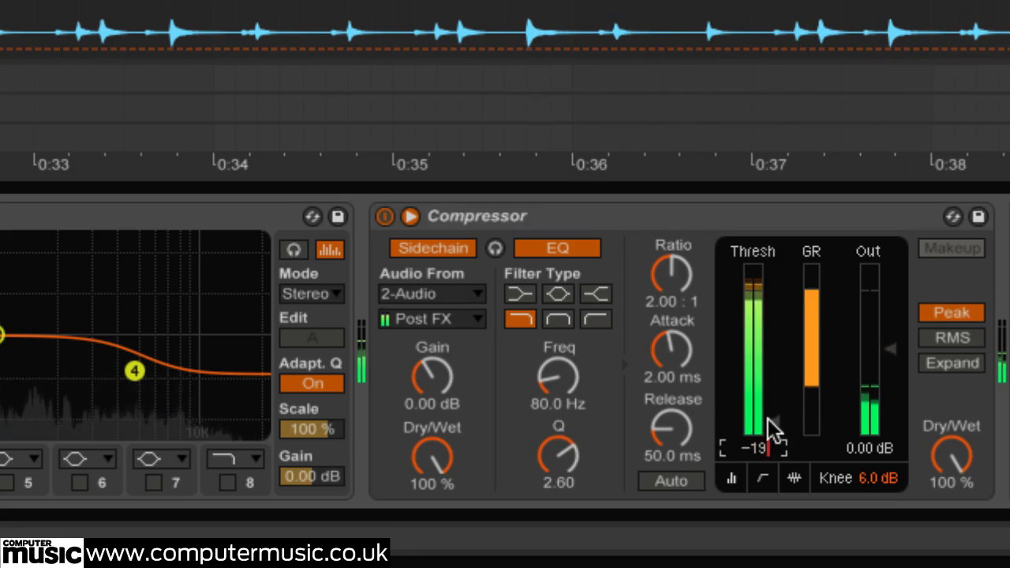
key(Return)
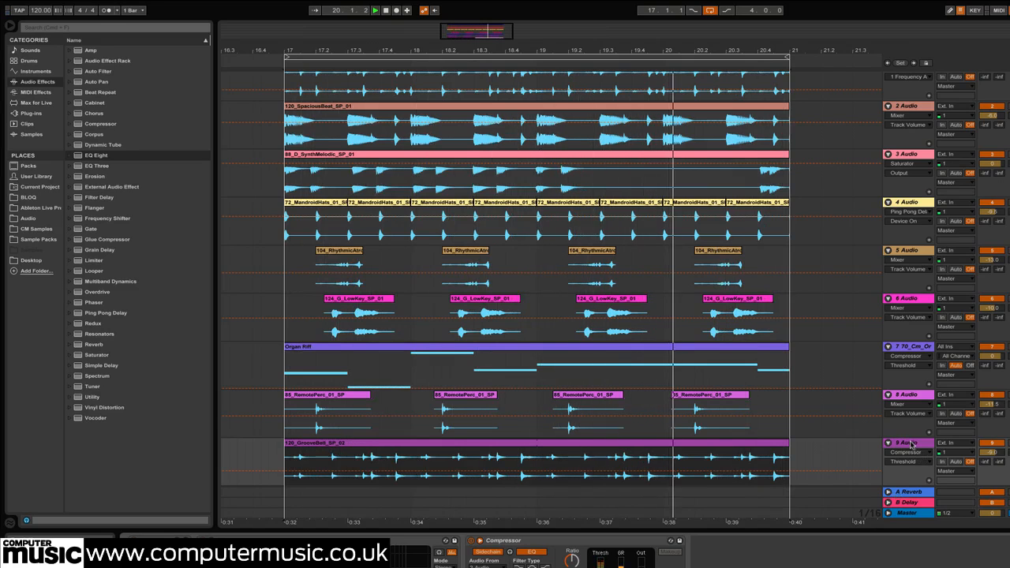
Step: Place D_AmbianceGtr_SP_02.wav from Wonderous Curiousites' Texture Loops at bar 17 on a new tenth audio track and set its volume to -32.0 dB
right_click(911, 444)
click(943, 280)
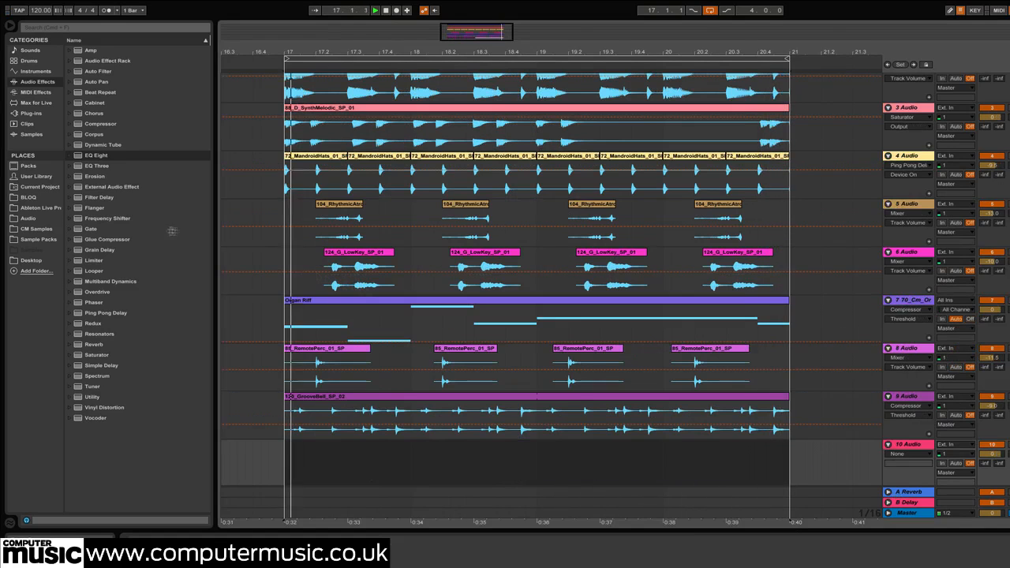
click(47, 228)
scroll(121, 327, down, 8)
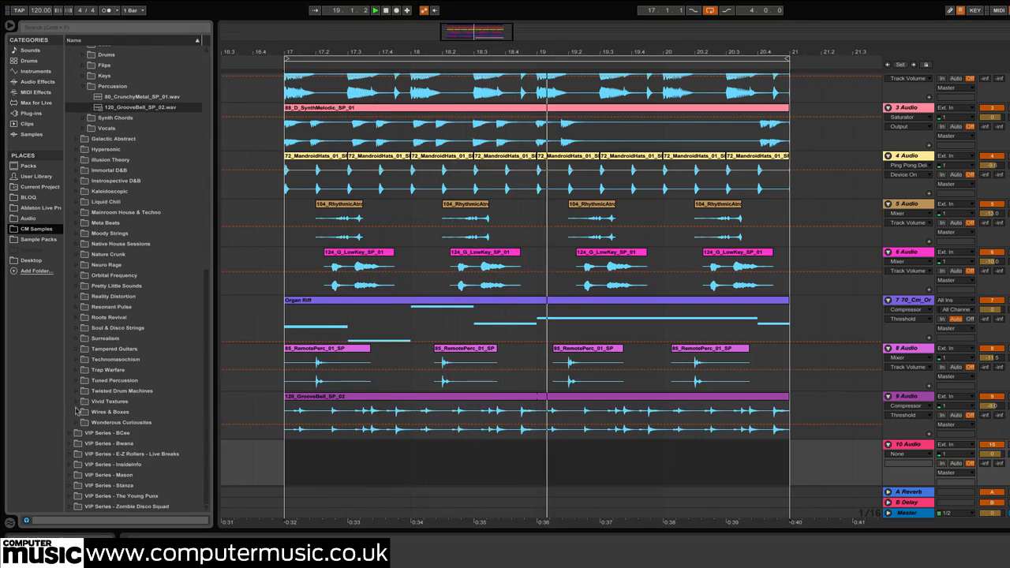
click(77, 421)
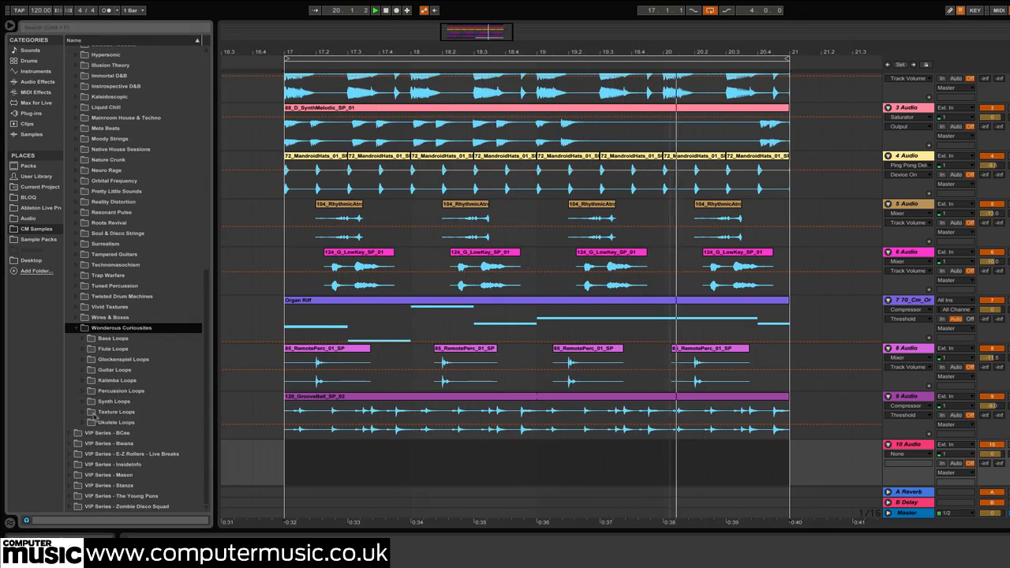
click(93, 411)
drag(118, 412, 287, 471)
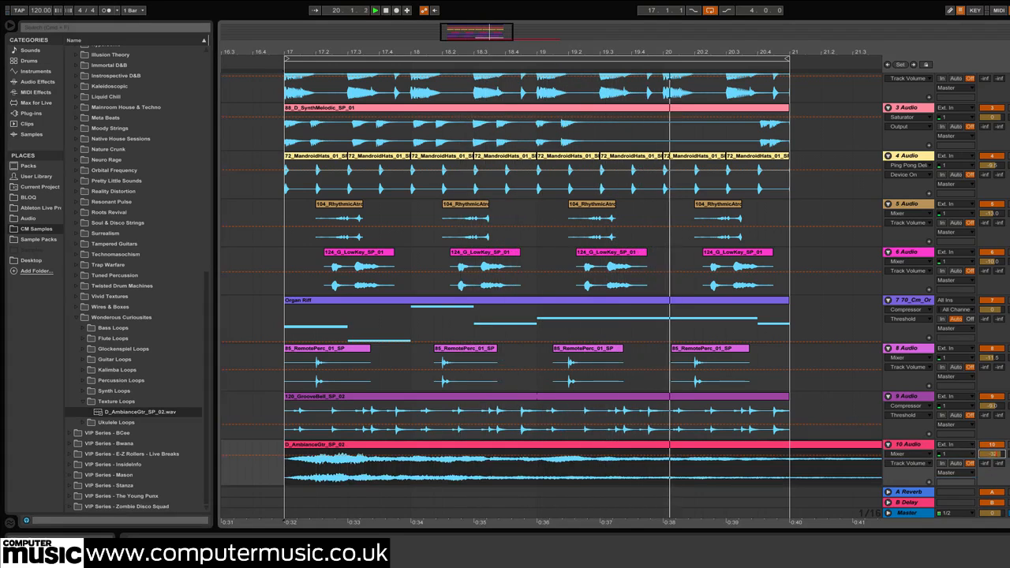
drag(990, 456, 996, 459)
Step: Set the AmbianceGtr clip's warp mode to Texture and adjust its transposition
double_click(484, 444)
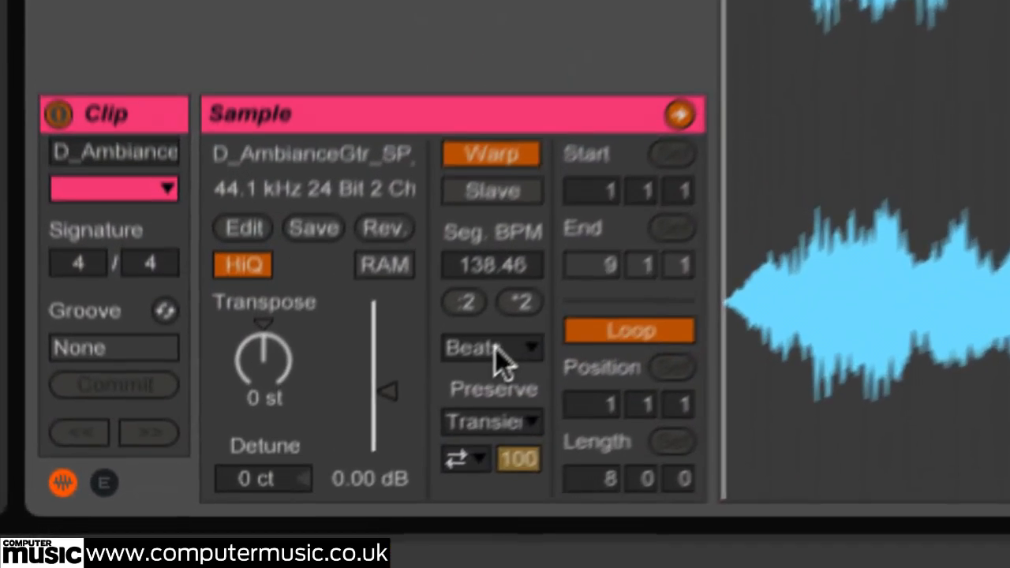
click(375, 472)
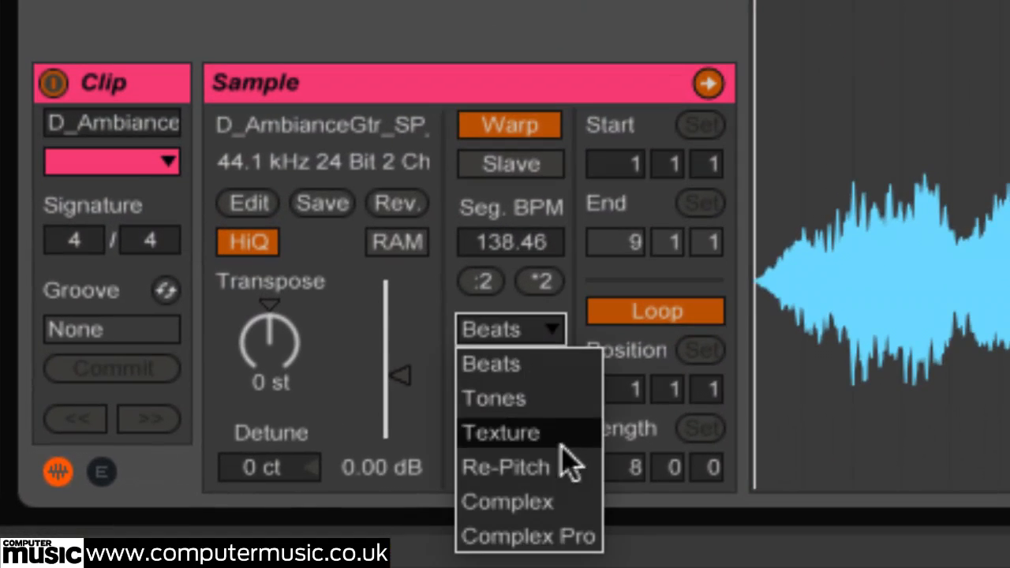
click(534, 435)
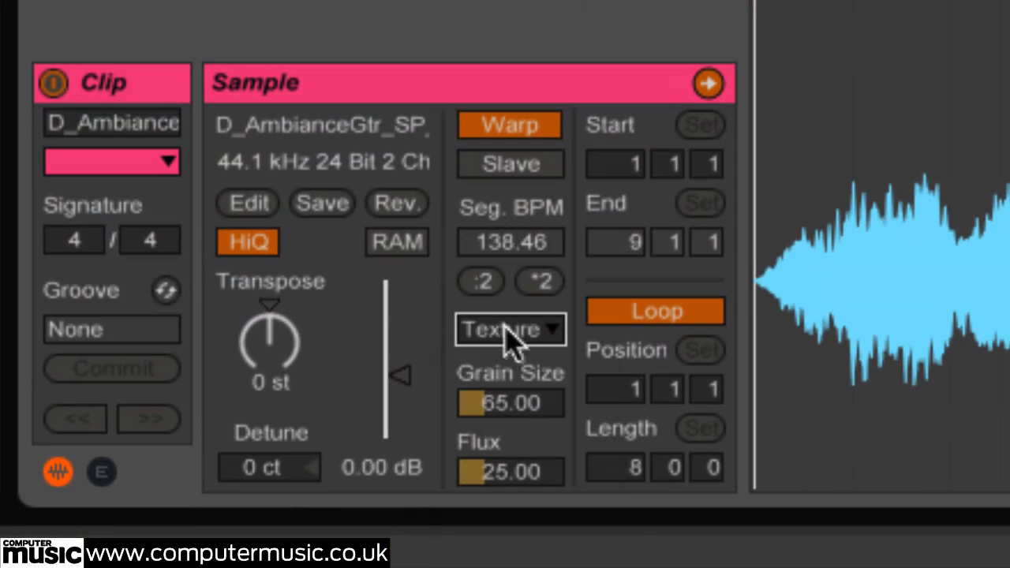
click(250, 341)
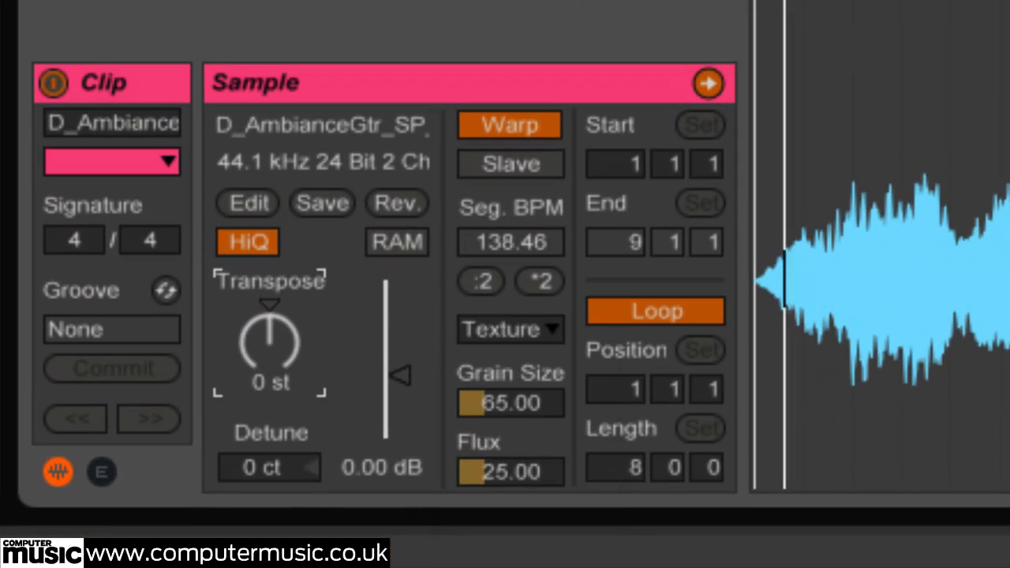
drag(270, 355, 270, 349)
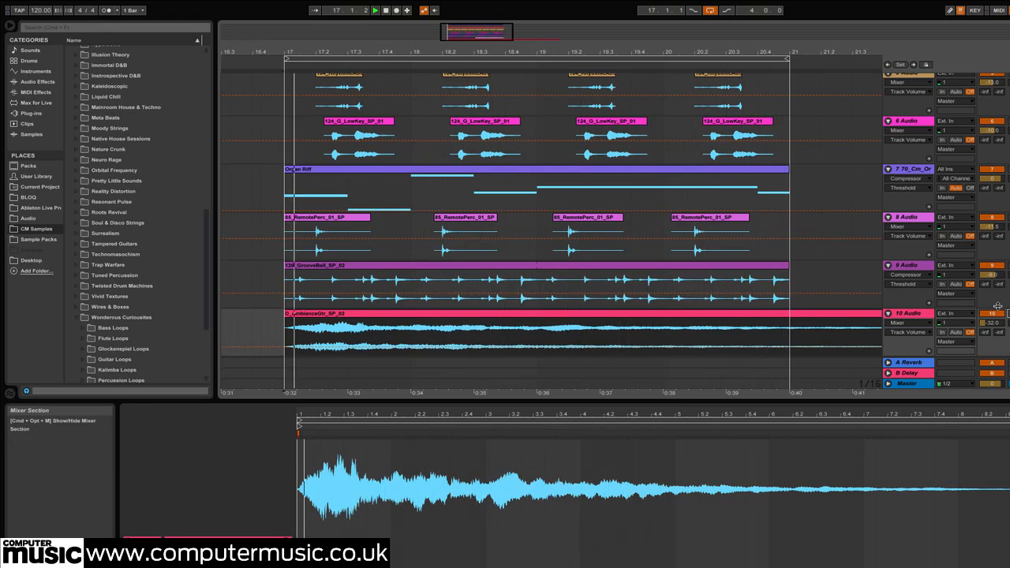
Step: Insert an eleventh audio track below the AmbianceGtr track and load the Vinyl Distortion effect on it
right_click(919, 314)
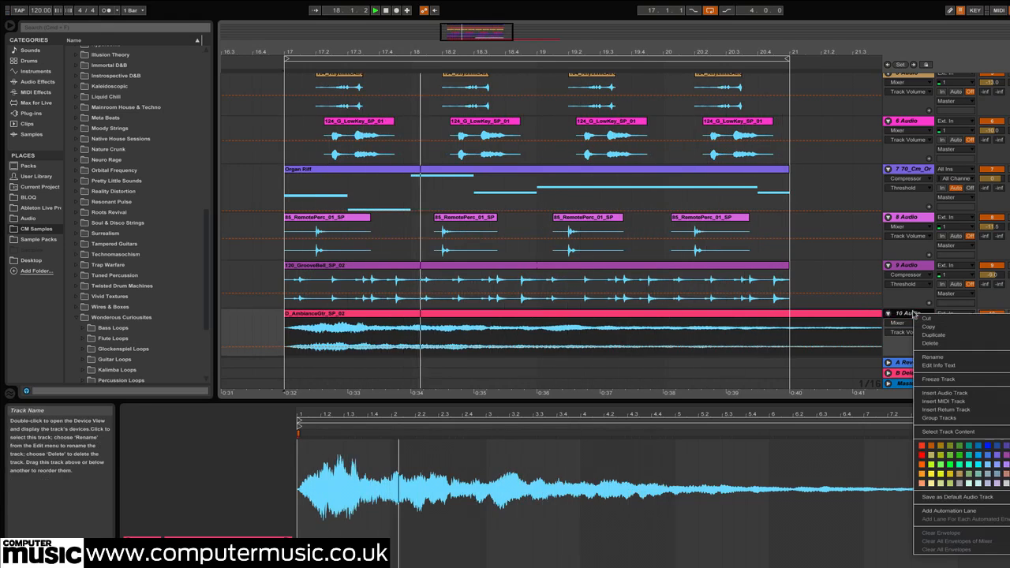
click(944, 392)
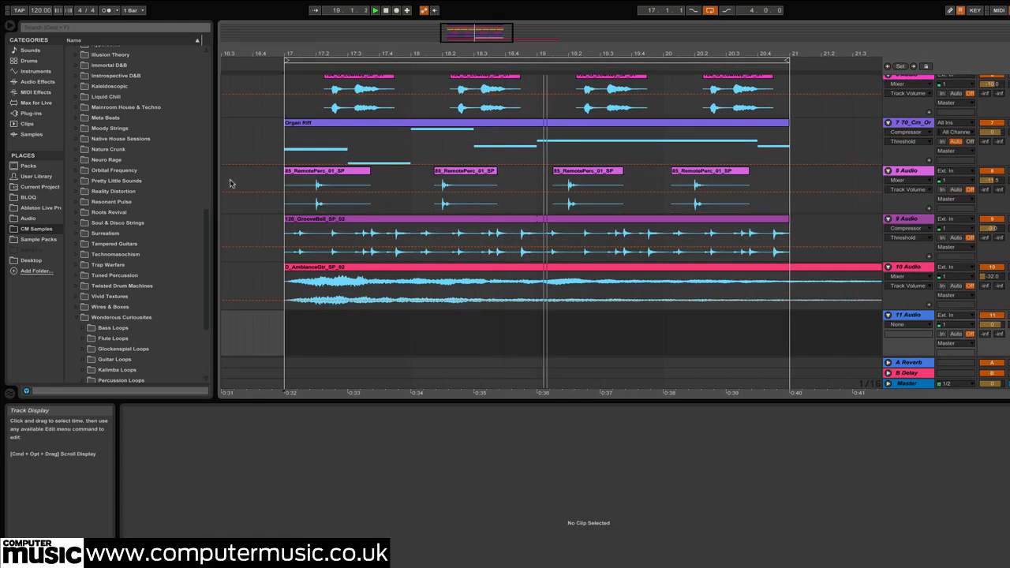
click(24, 83)
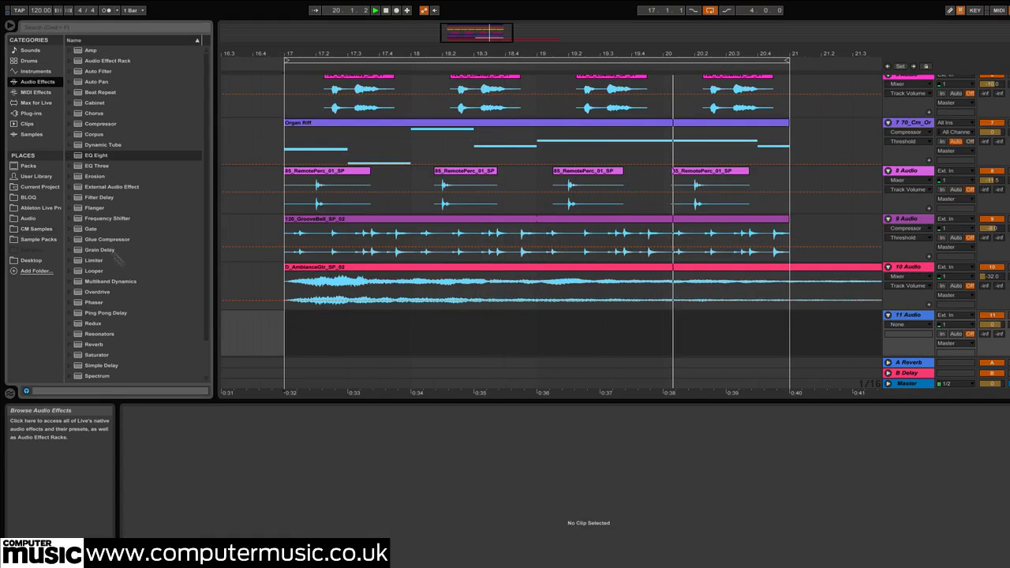
scroll(131, 281, down, 2)
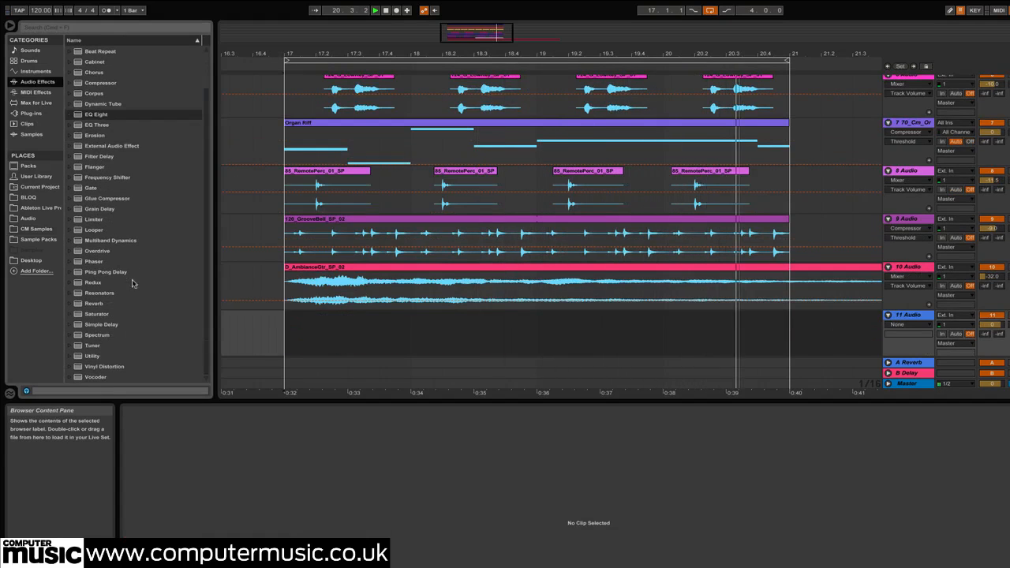
double_click(106, 367)
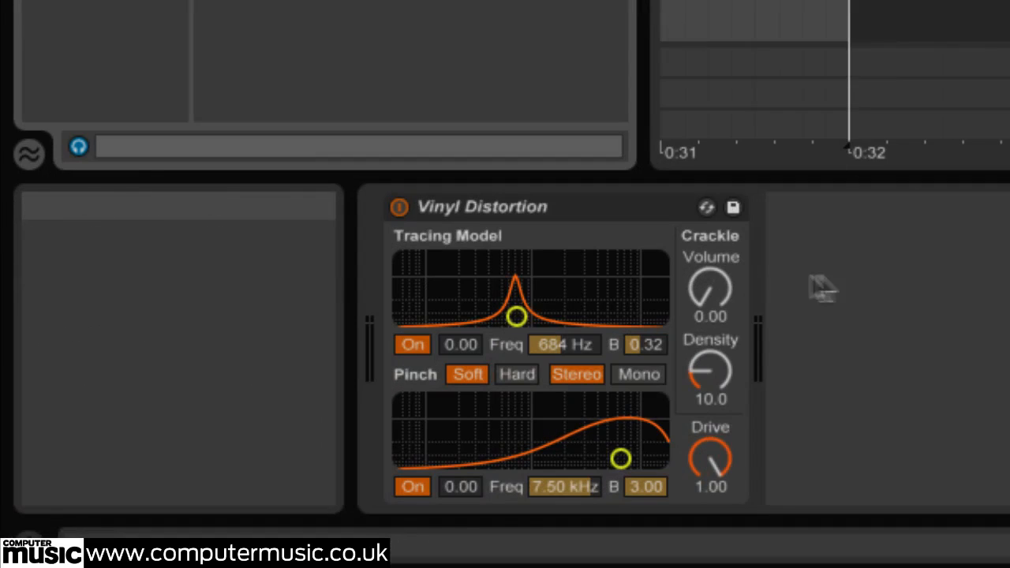
Step: Set Vinyl Distortion's crackle volume to 0.20 and enable EQ Eight's band 8 low-pass filter at about 10.6 kHz
click(711, 286)
text(0)
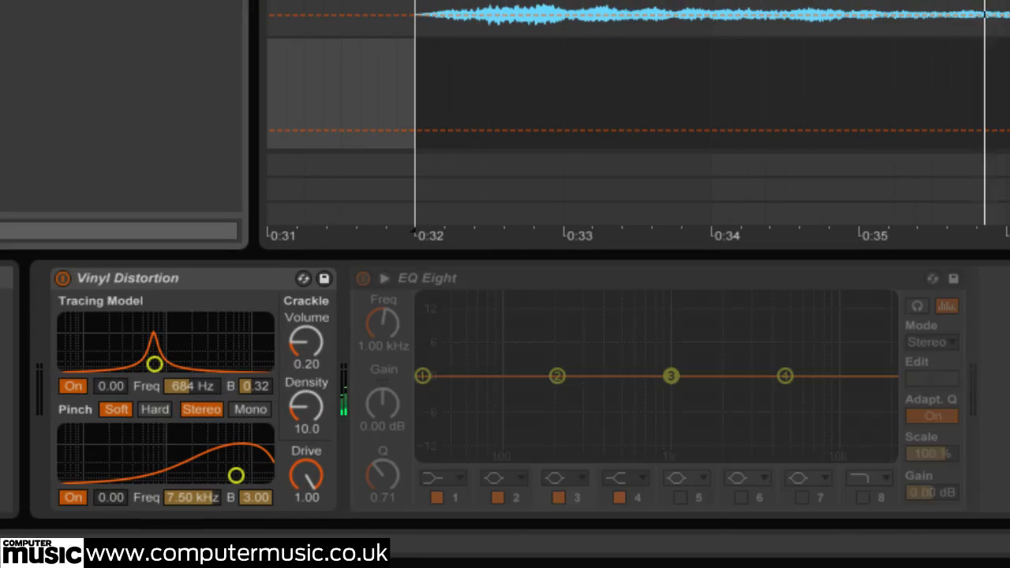
click(862, 497)
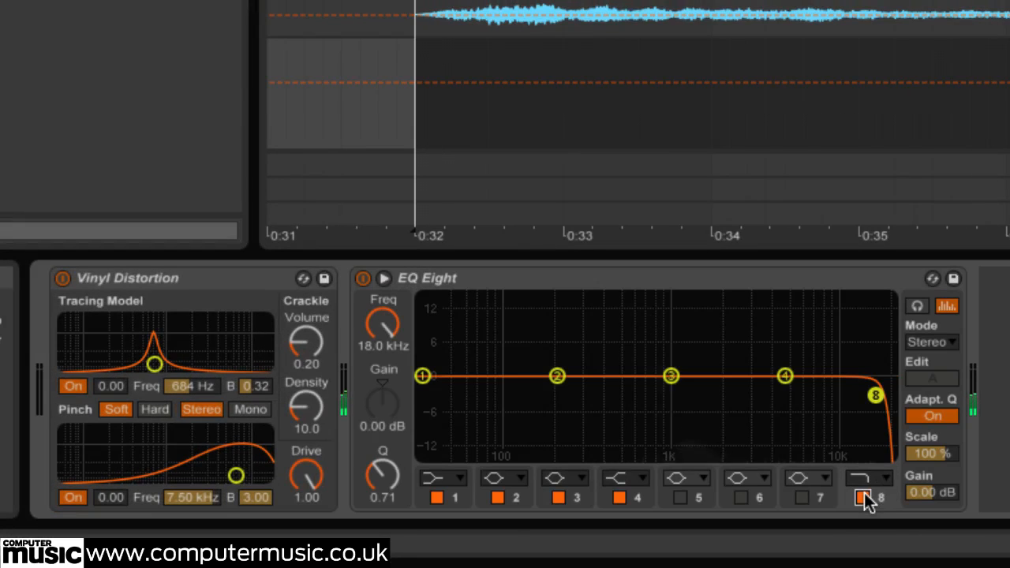
click(390, 318)
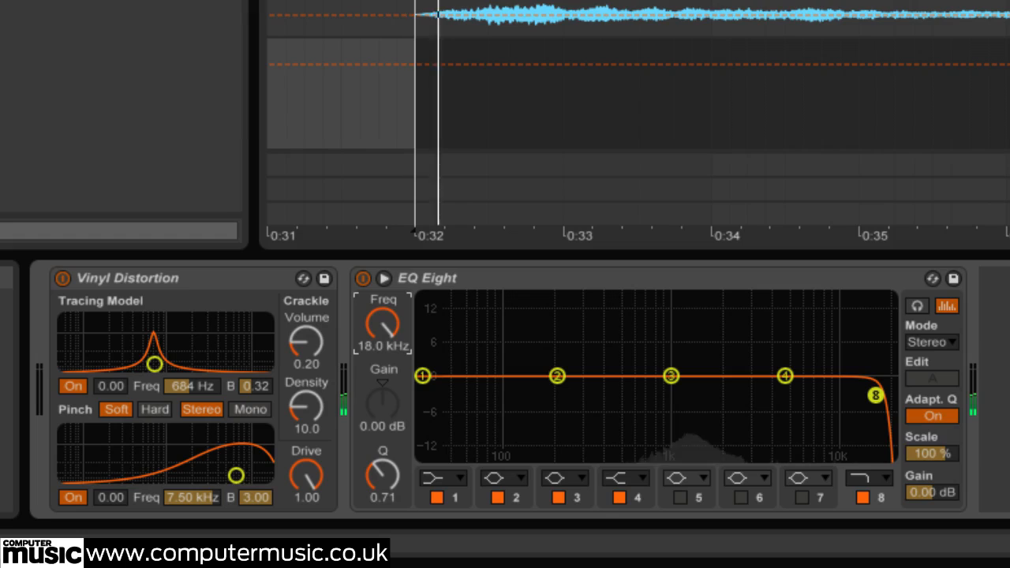
drag(390, 318, 390, 338)
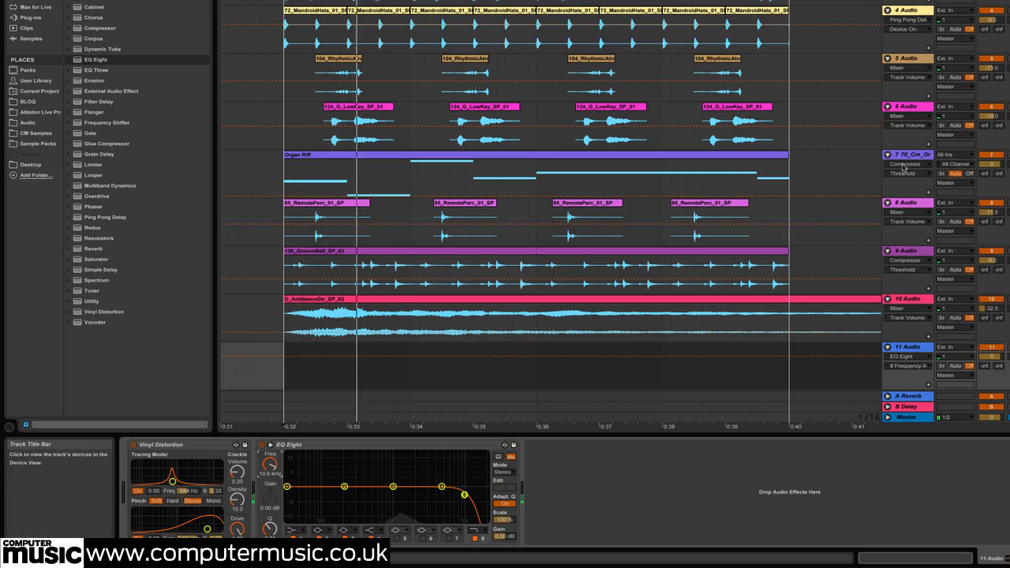
Step: Copy the sidechained Compressor from the organ track to after the vinyl track's EQ Eight and raise its threshold
click(905, 154)
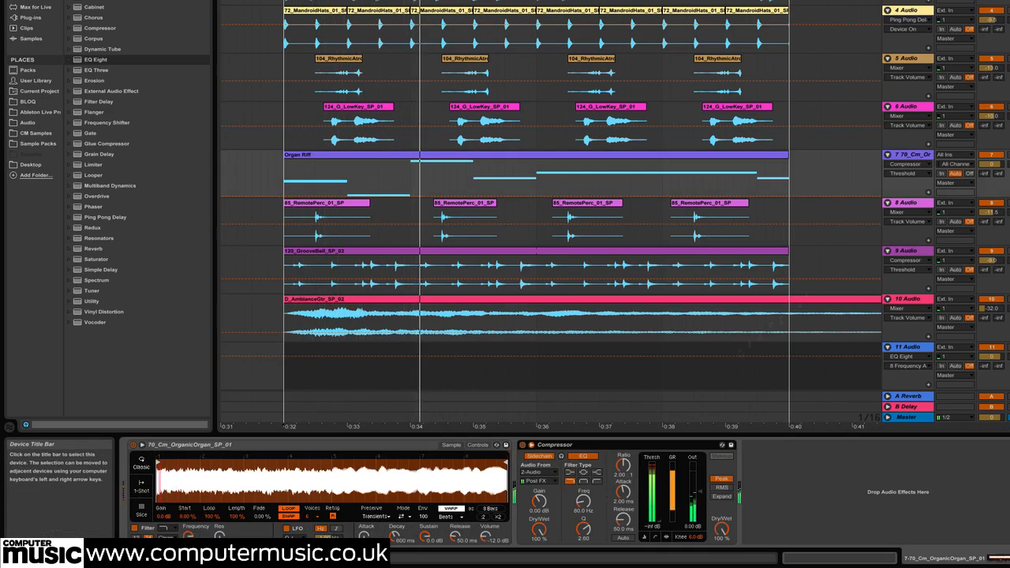
right_click(570, 445)
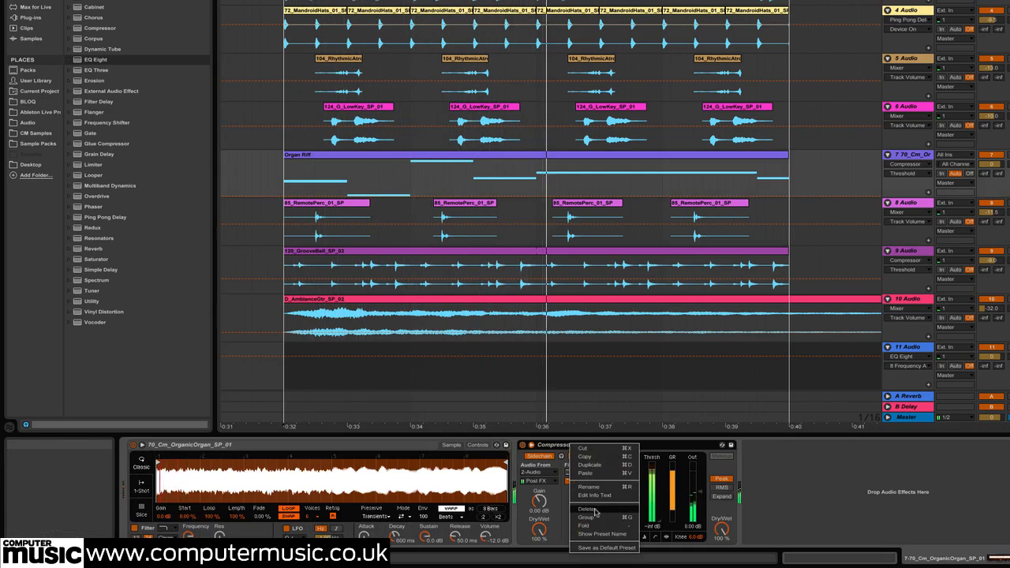
key(Escape)
click(907, 347)
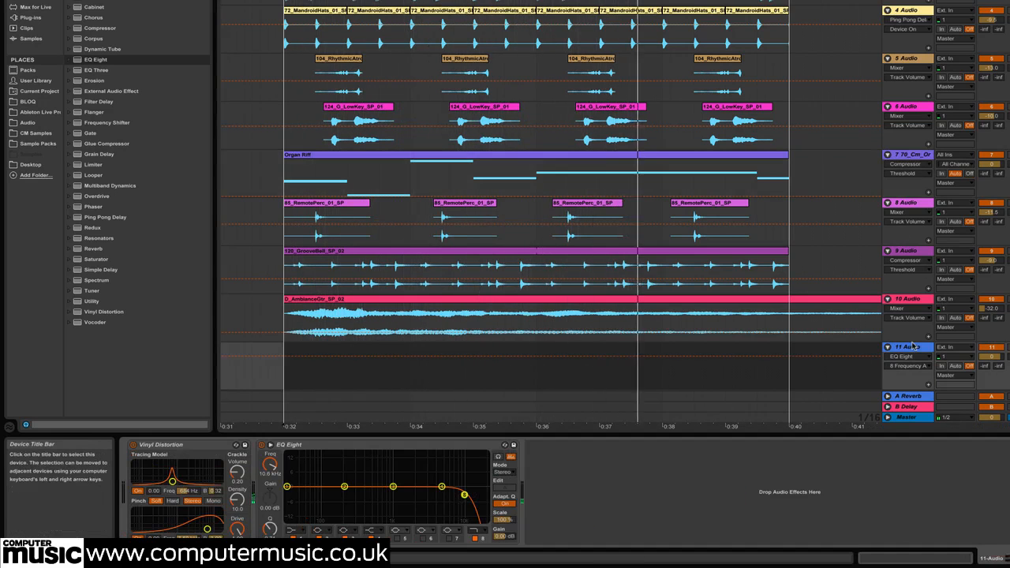
right_click(601, 482)
click(612, 490)
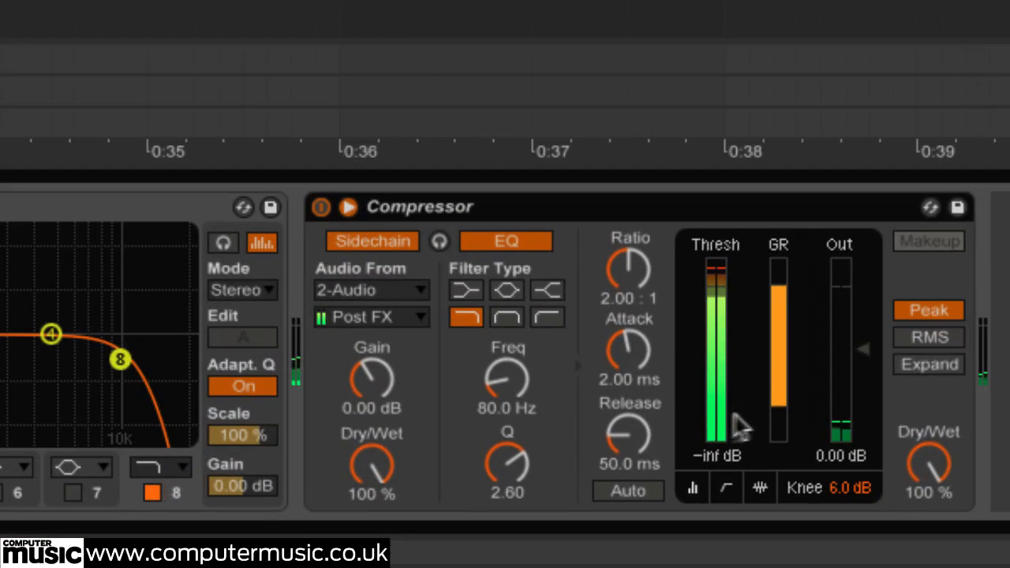
drag(739, 425, 737, 352)
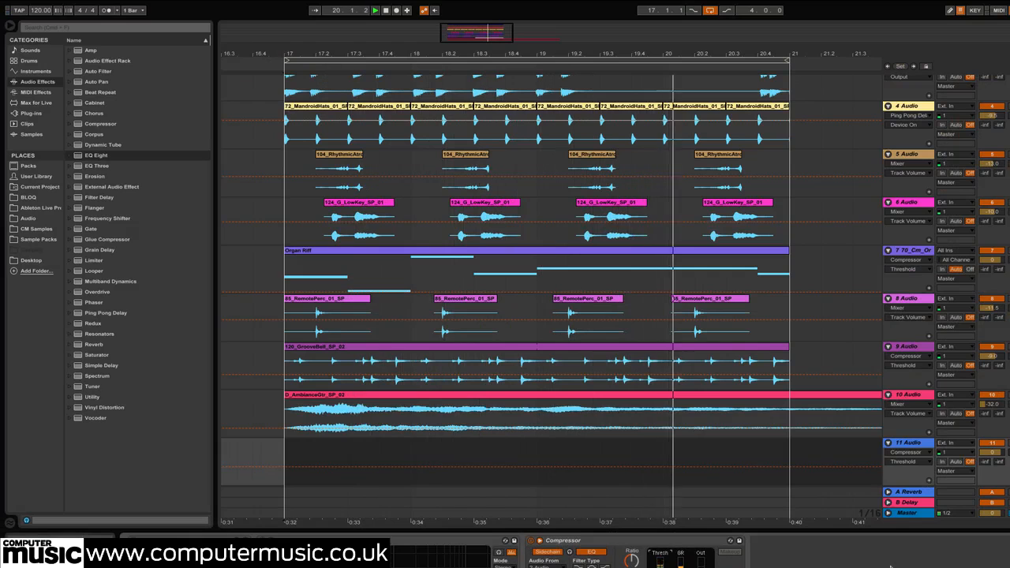
Step: Shape the Master track's EQ Eight with a 33.5 Hz low cut, a -4.34 dB high shelf at 7.62 kHz and a 17.3 kHz high cut
click(912, 514)
click(888, 513)
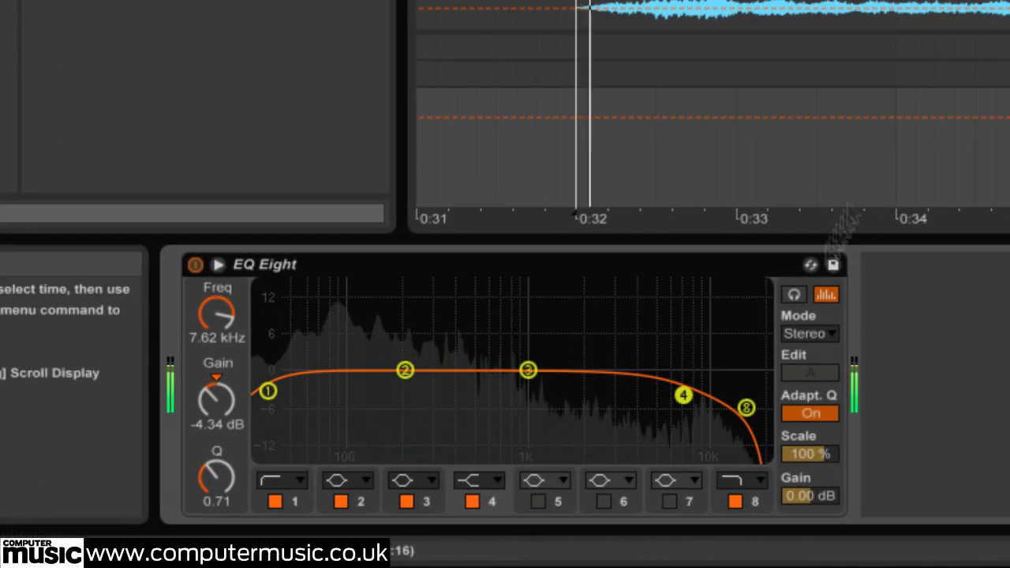
click(746, 408)
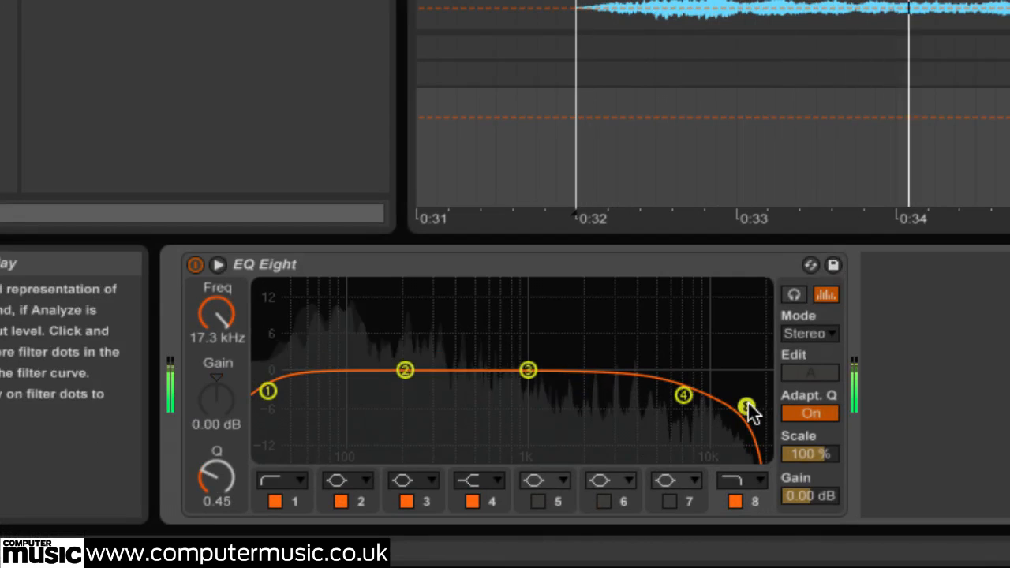
click(269, 390)
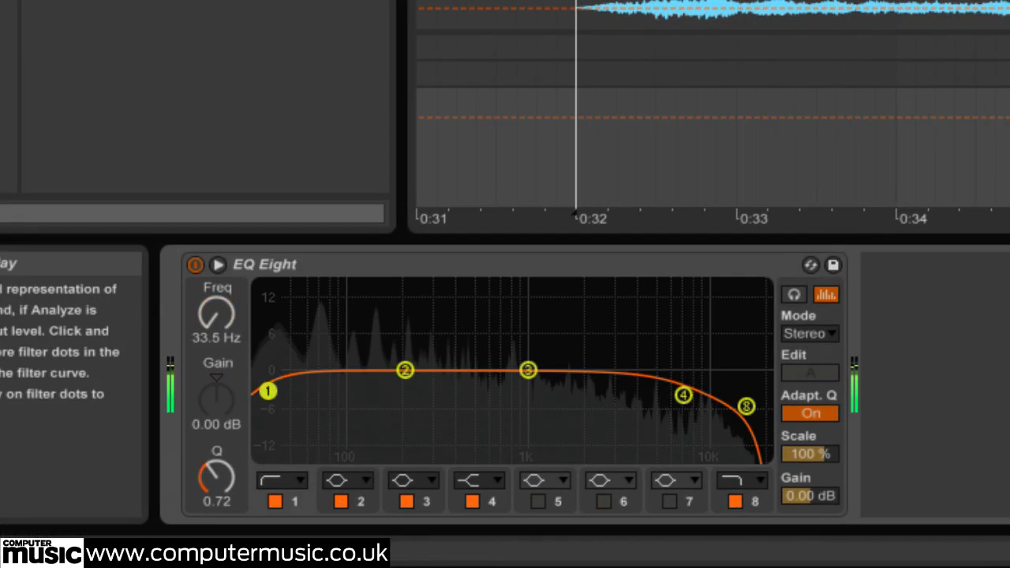
click(683, 396)
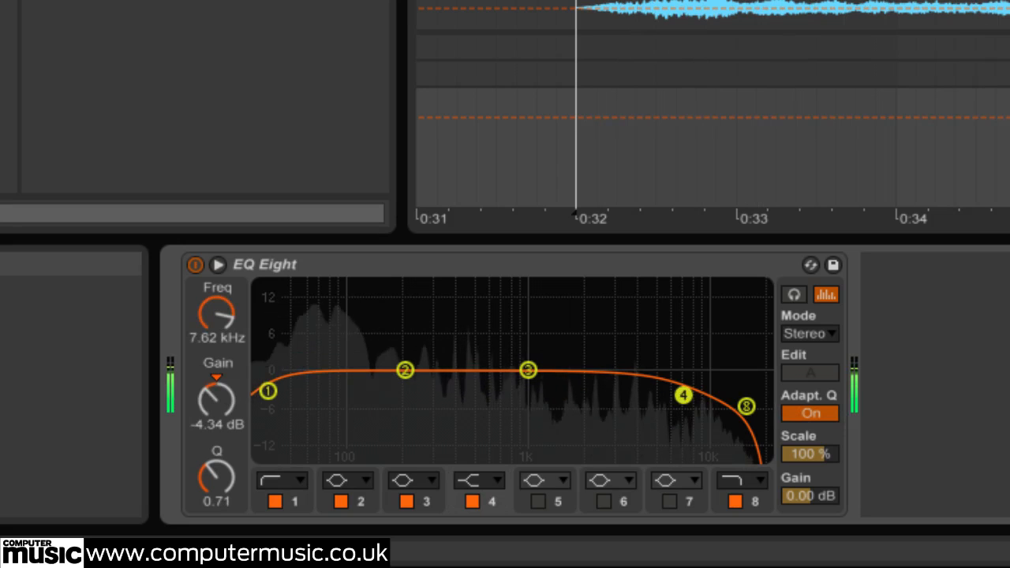
Step: Compare the mix with the Master track's EQ Eight bypassed and enabled
click(194, 263)
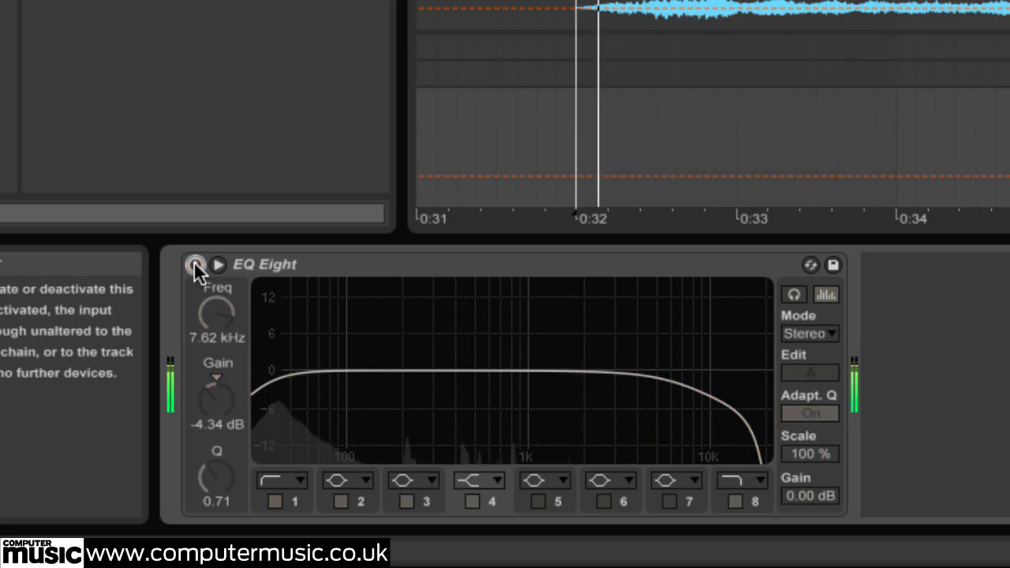
click(194, 263)
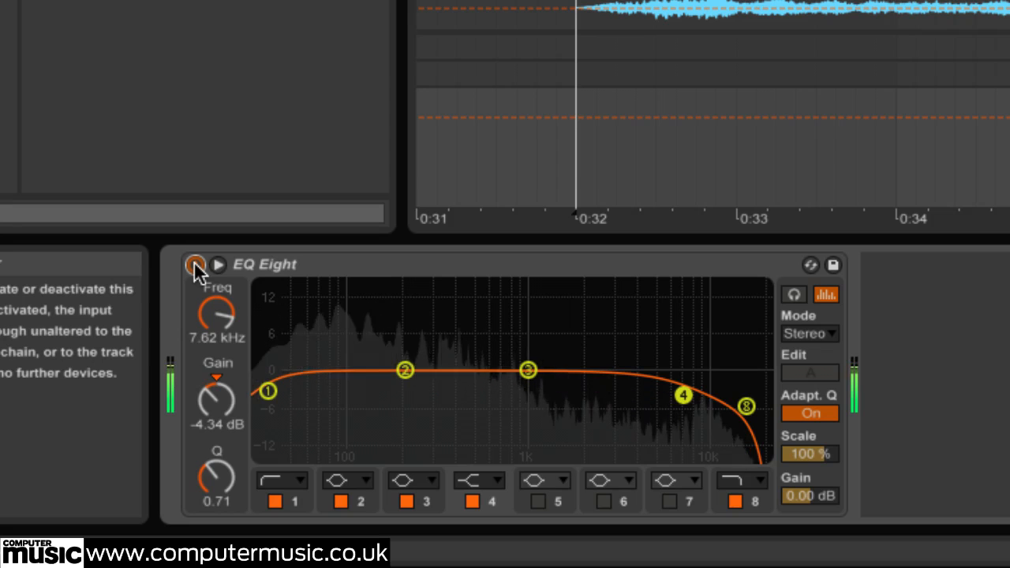
click(194, 264)
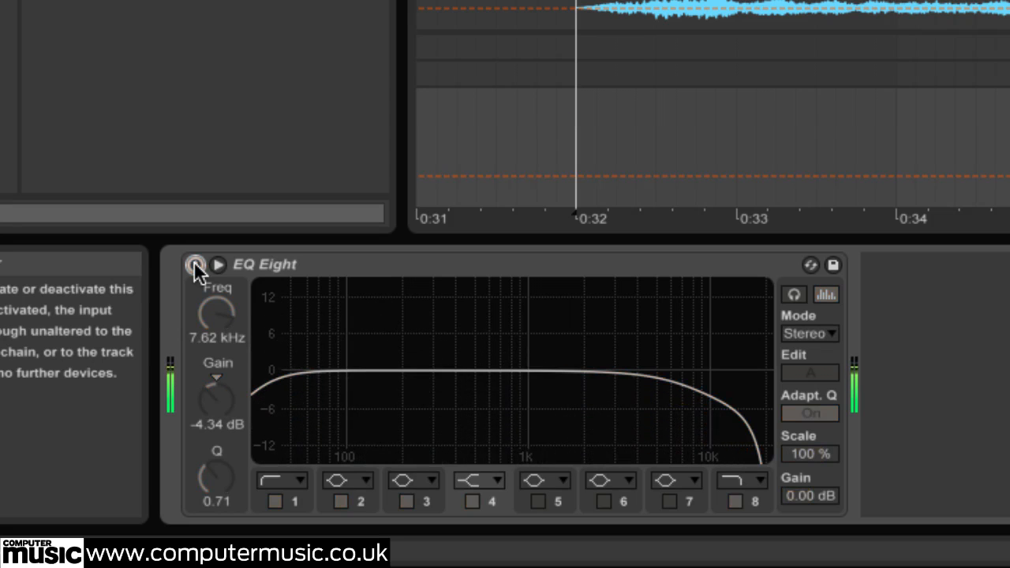
click(194, 262)
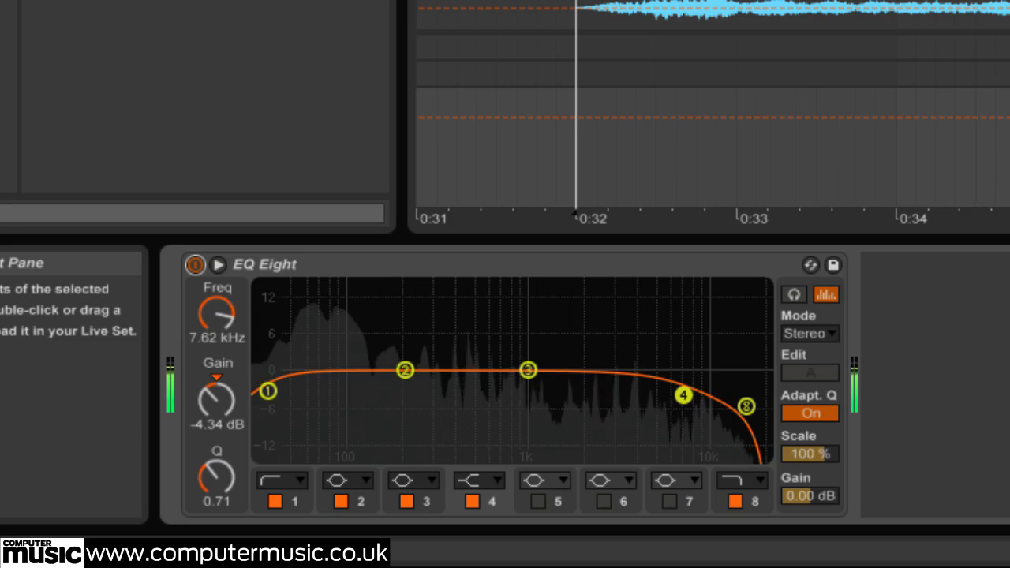
Step: Load the Glue Compressor preset Drum - full parallel after the Master's EQ Eight, with Dry/Wet at 37% and Makeup at 7.00 dB
click(4, 2)
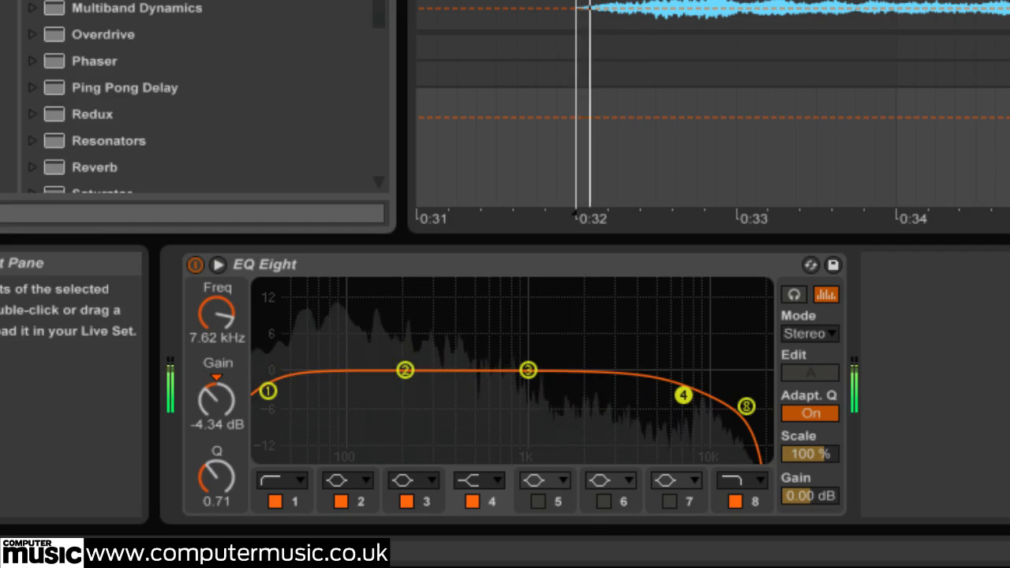
drag(119, 2, 978, 324)
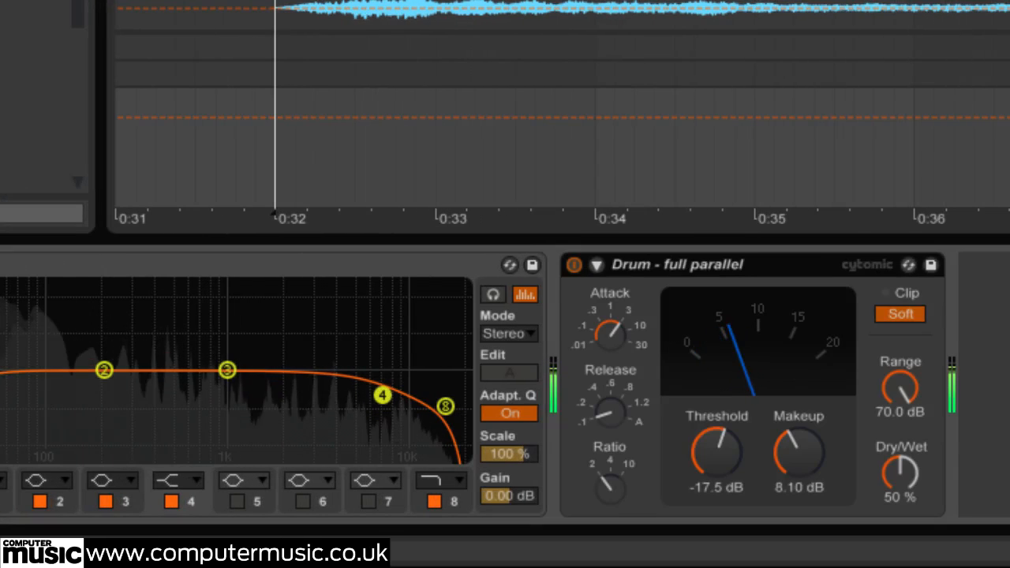
click(903, 472)
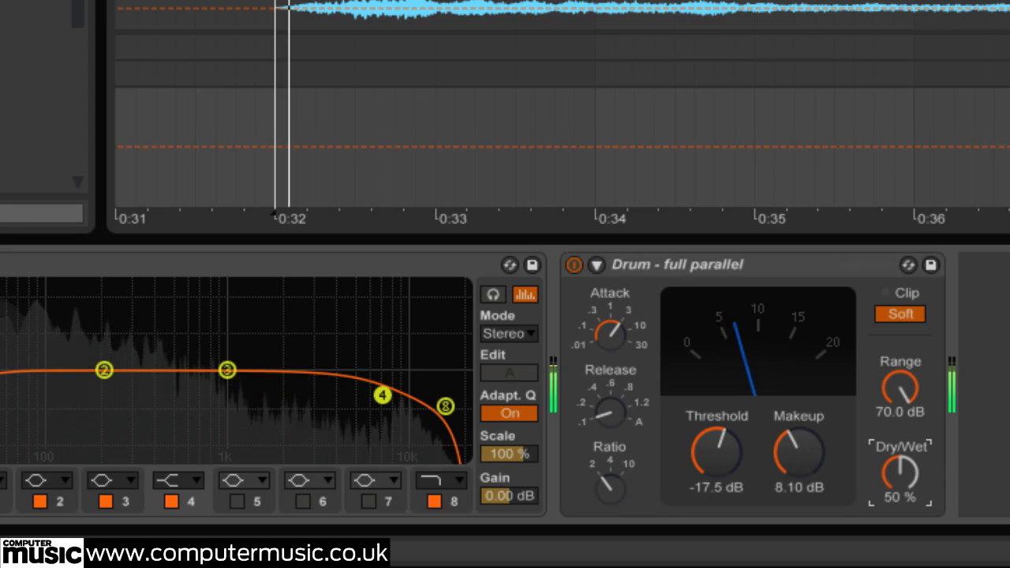
drag(903, 472, 903, 493)
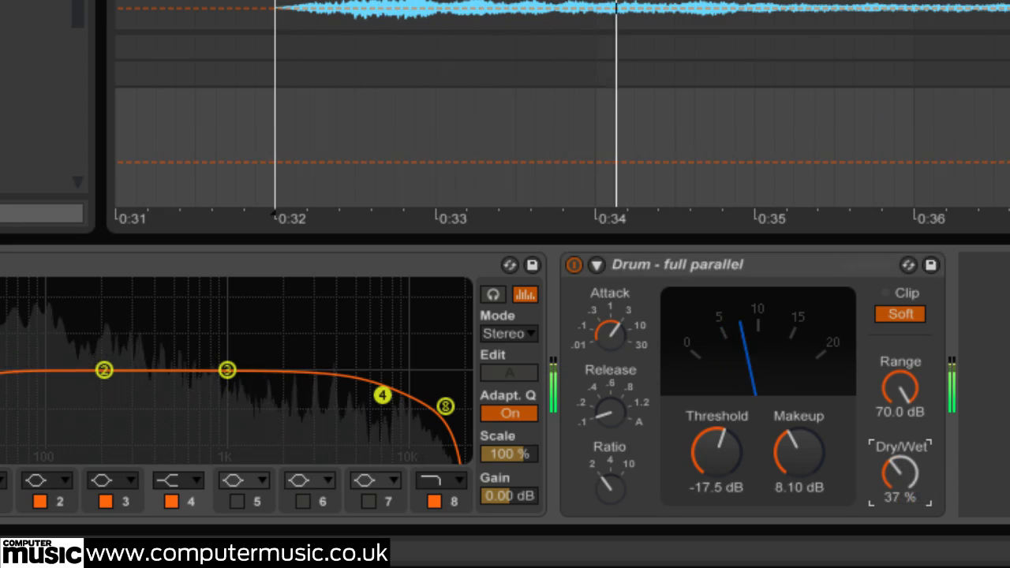
click(800, 454)
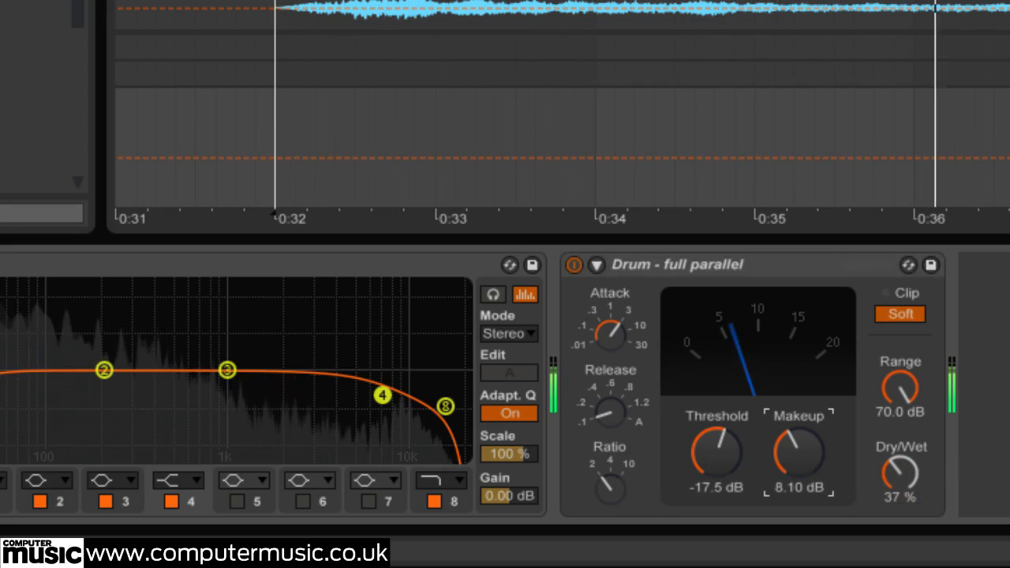
drag(812, 456, 812, 462)
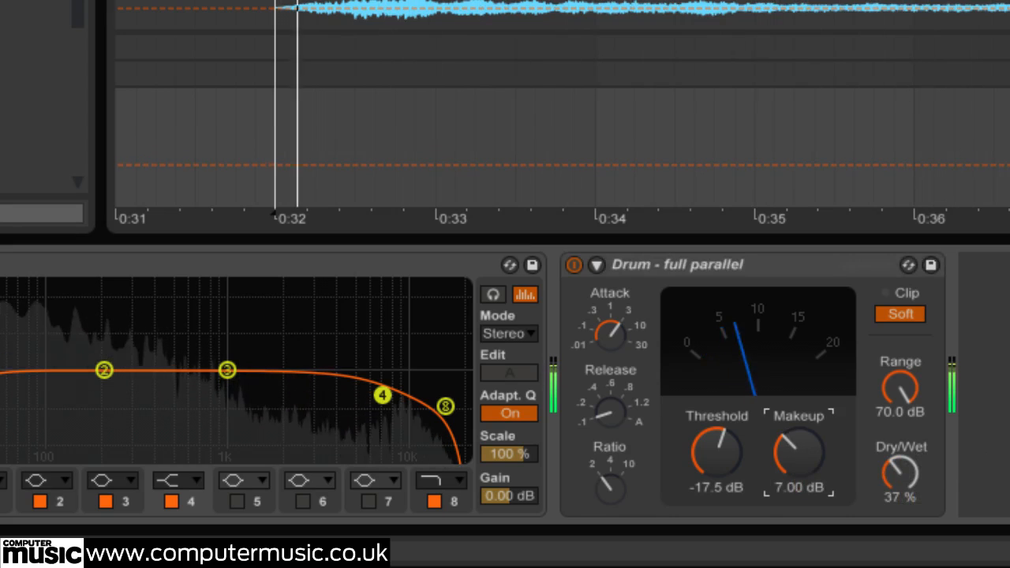
Step: Compare the mix with the Master track's Glue Compressor bypassed and enabled
click(573, 265)
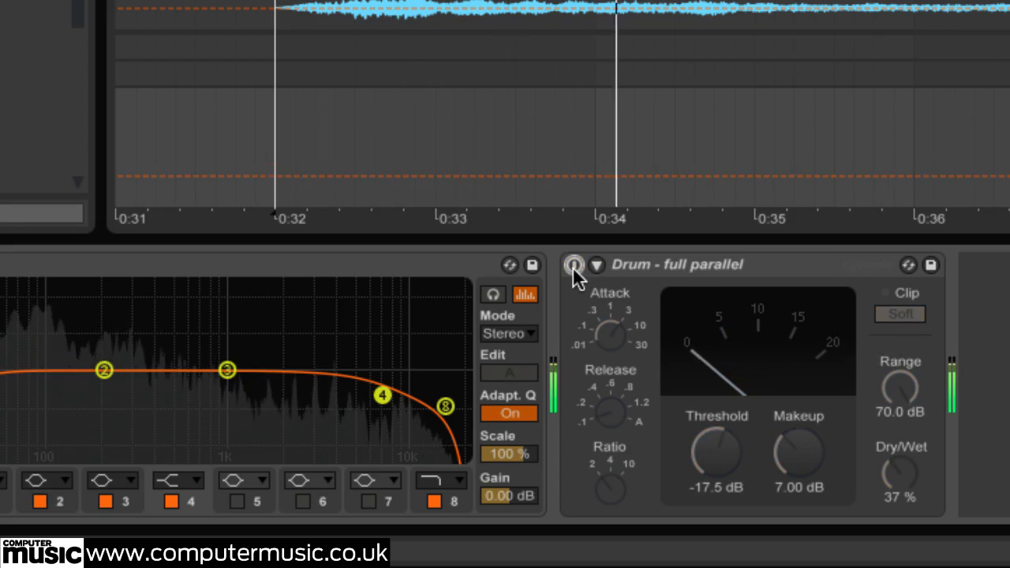
click(574, 265)
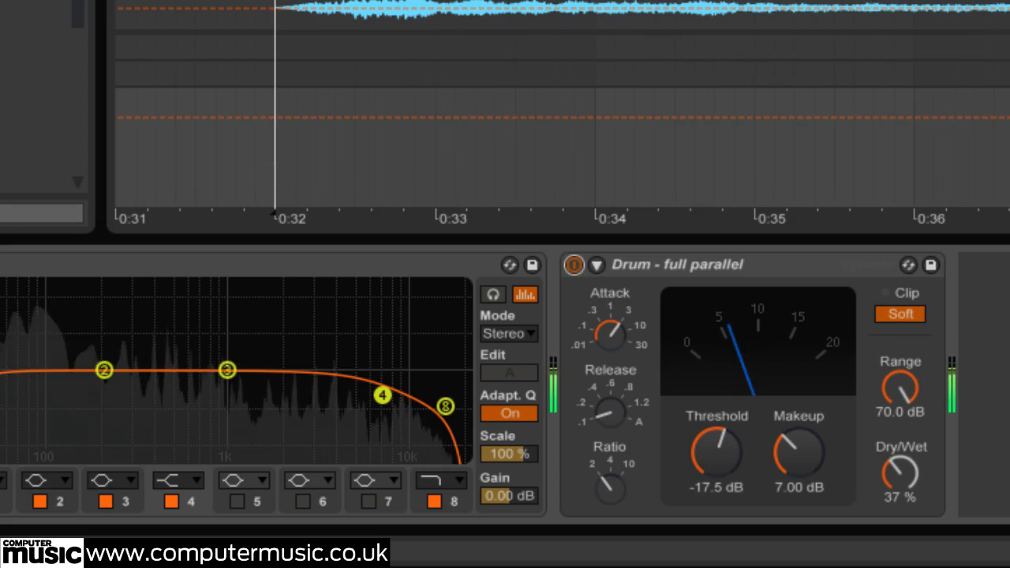
click(574, 265)
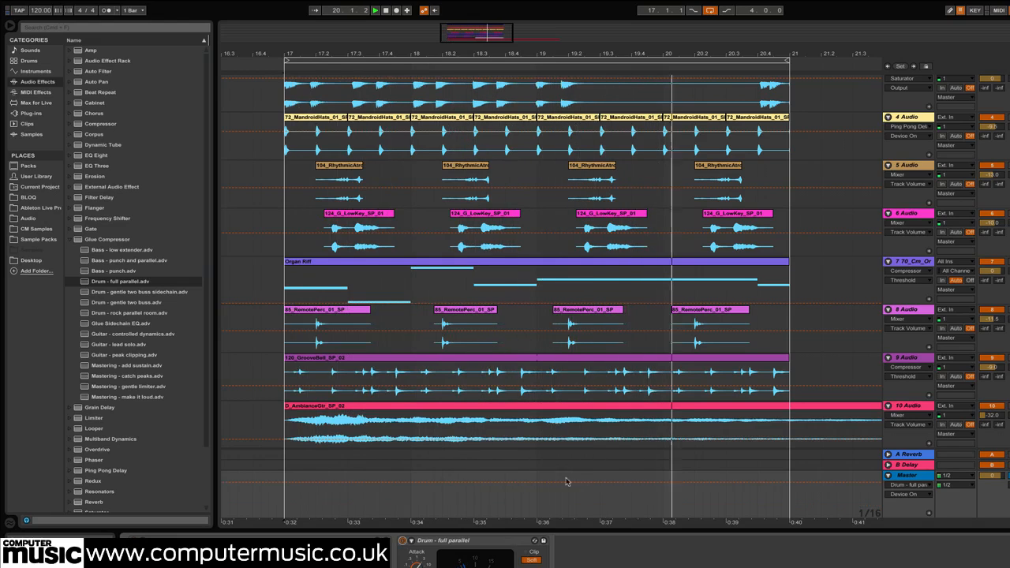
Step: Load the Frontier limiter from the _CM Plugins folder after the Glue Compressor on the Master track
click(36, 71)
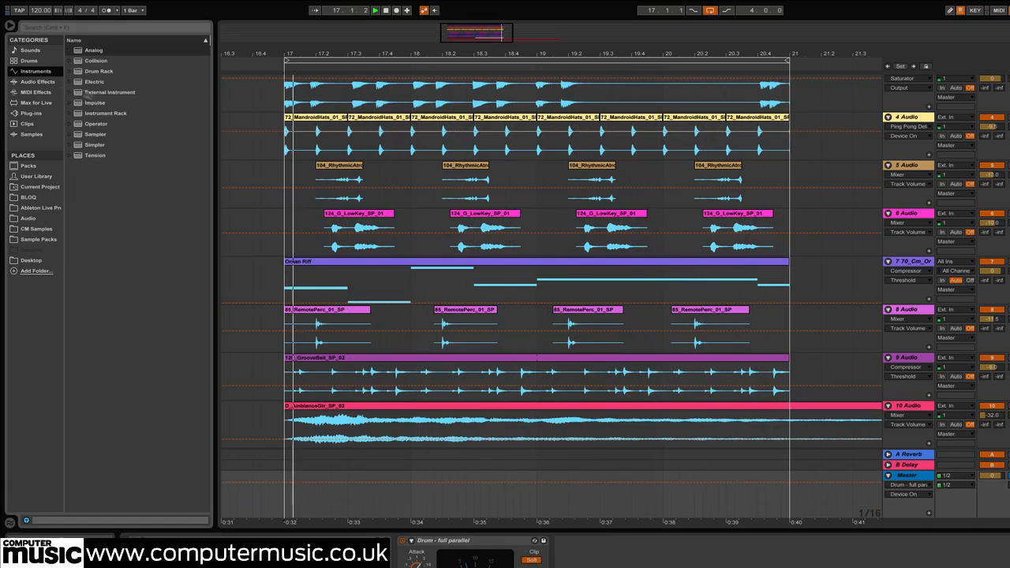
click(31, 113)
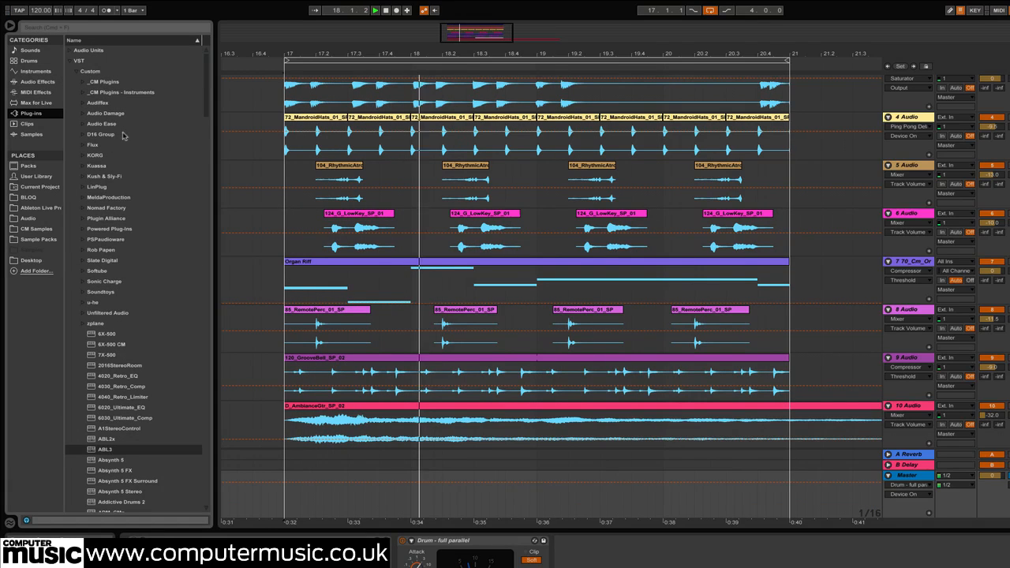
click(83, 81)
click(125, 178)
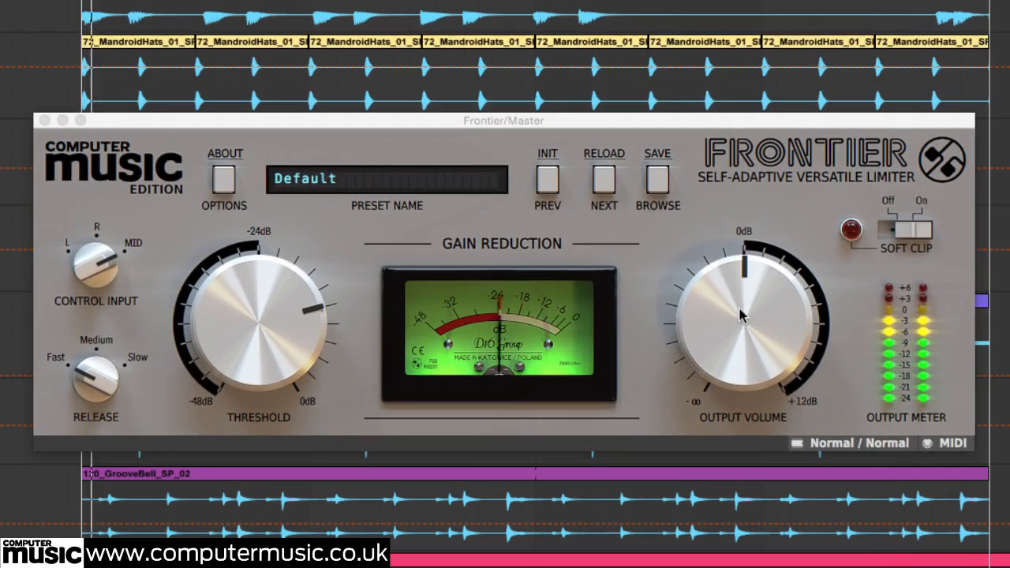
Step: Set Frontier's release to Medium and output volume to -3.4 dB, raise its threshold slightly and close its window
drag(742, 315, 744, 390)
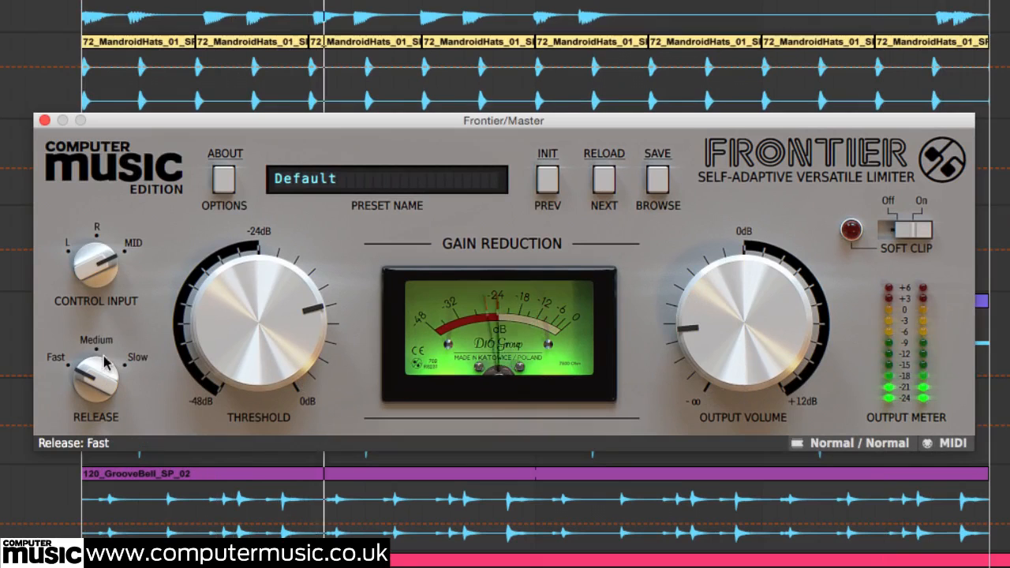
drag(103, 356, 108, 290)
drag(755, 337, 755, 281)
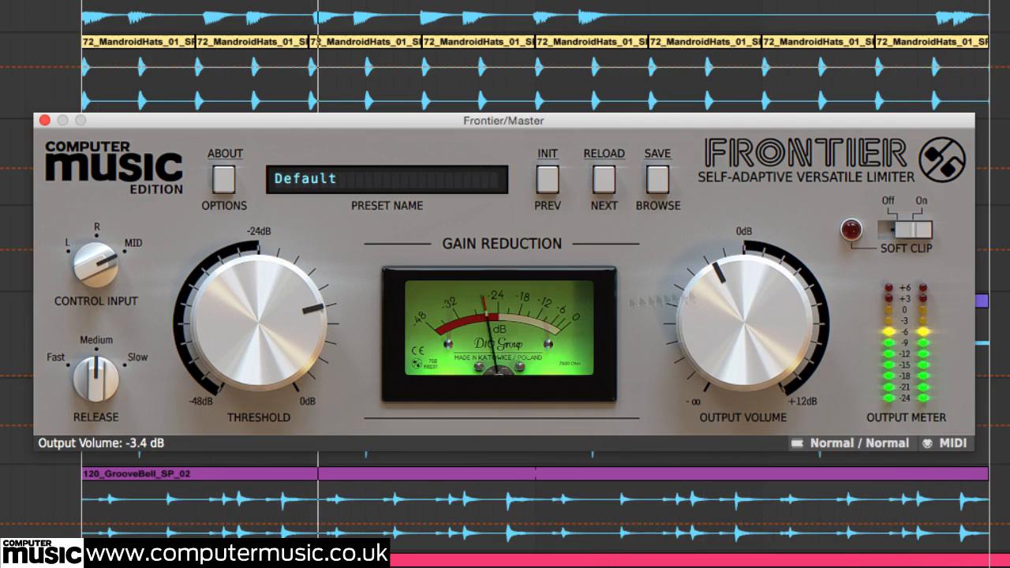
drag(303, 327, 304, 329)
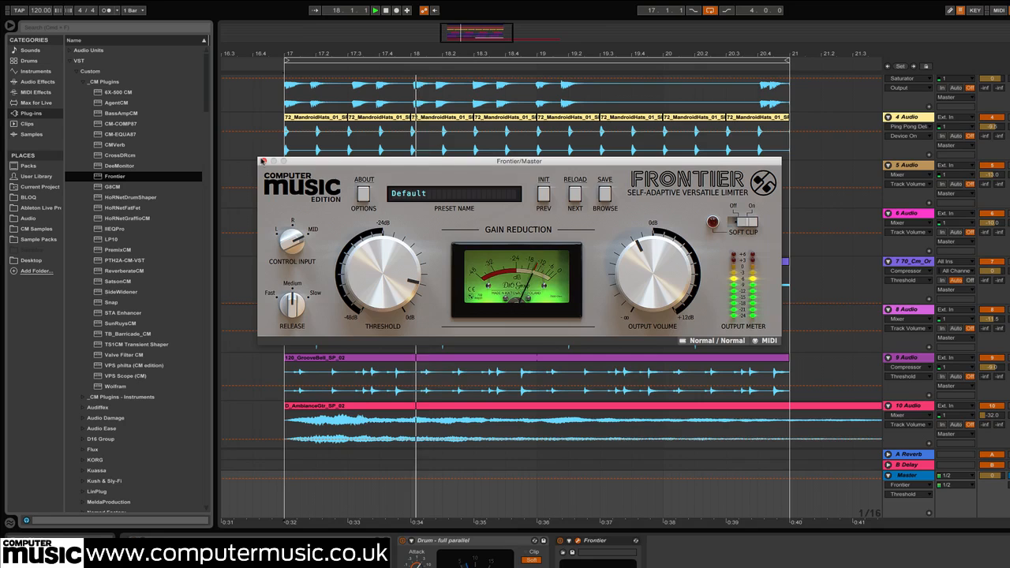
click(263, 160)
Step: Hide the browser and trim the D_AmbianceGtr_SP_02 clip on track 10 so that it ends at bar 21
click(10, 26)
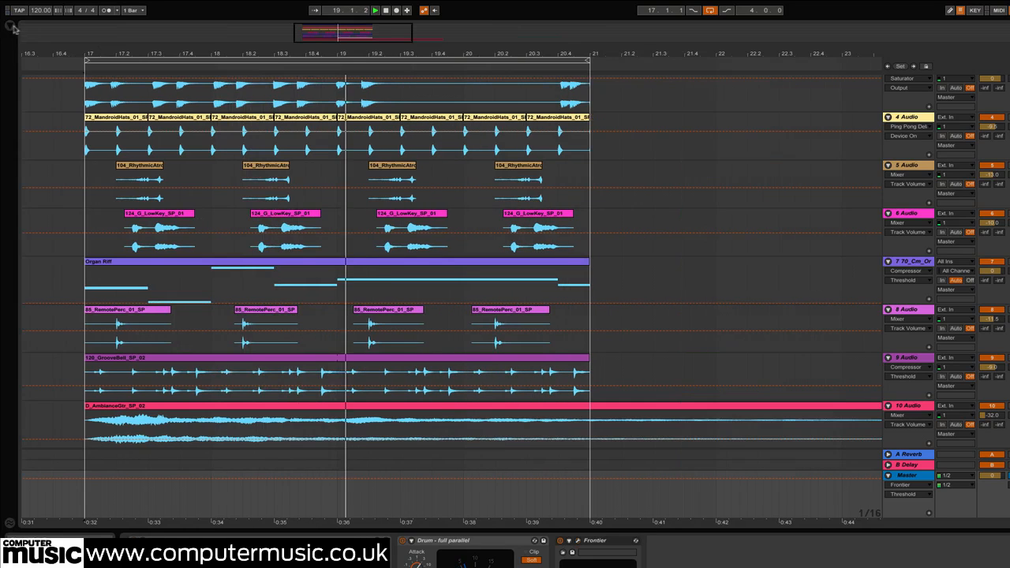
drag(416, 54, 414, 16)
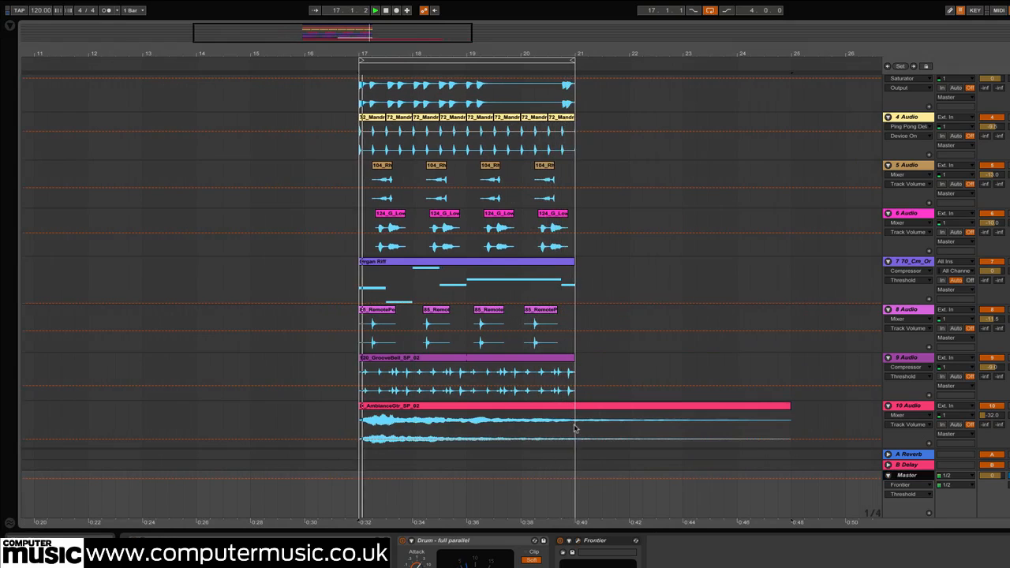
drag(574, 429, 813, 431)
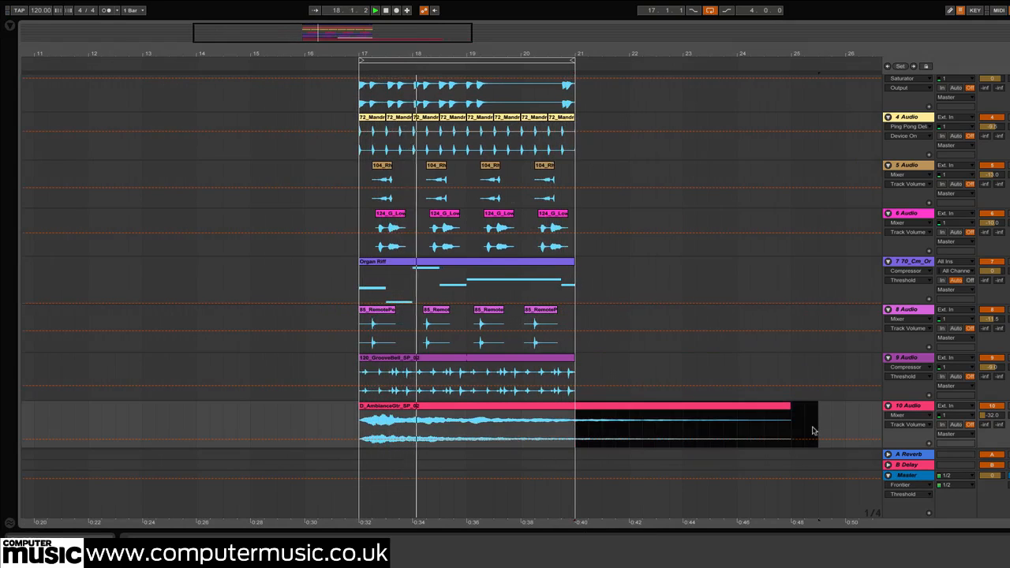
key(Delete)
click(558, 410)
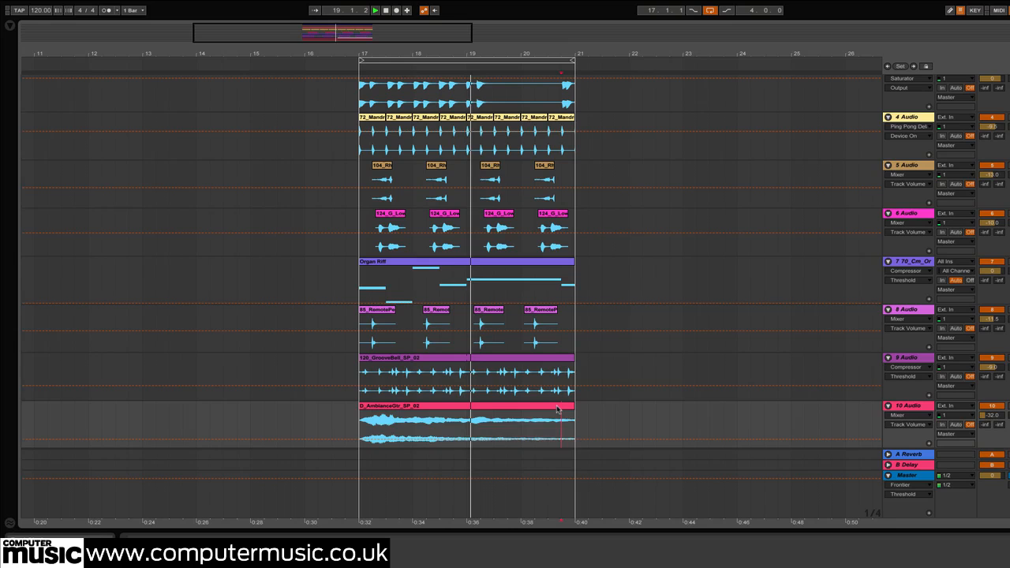
click(559, 407)
Step: Fold audio tracks 1 to 11 to get a compact overview of the four-bar loop from bar 17 to 21
click(919, 406)
key(Delete)
scroll(931, 380, up, 3)
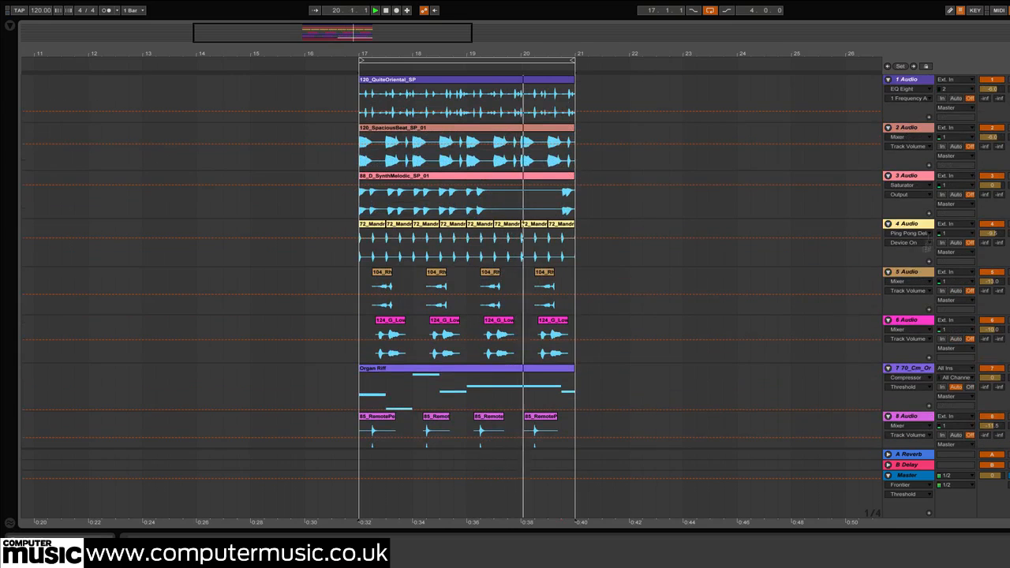
shift+click(910, 79)
click(888, 80)
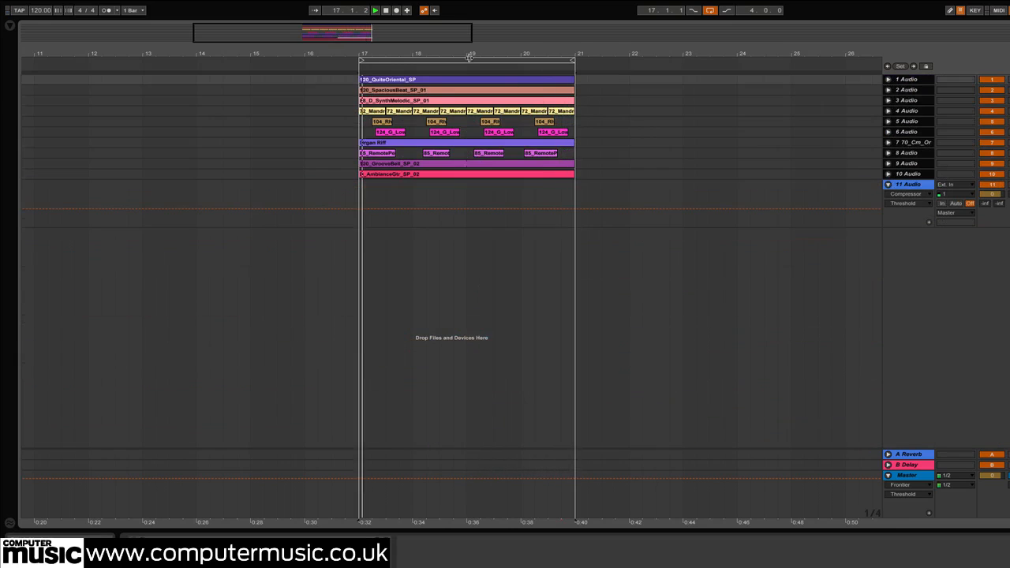
drag(461, 55, 495, 59)
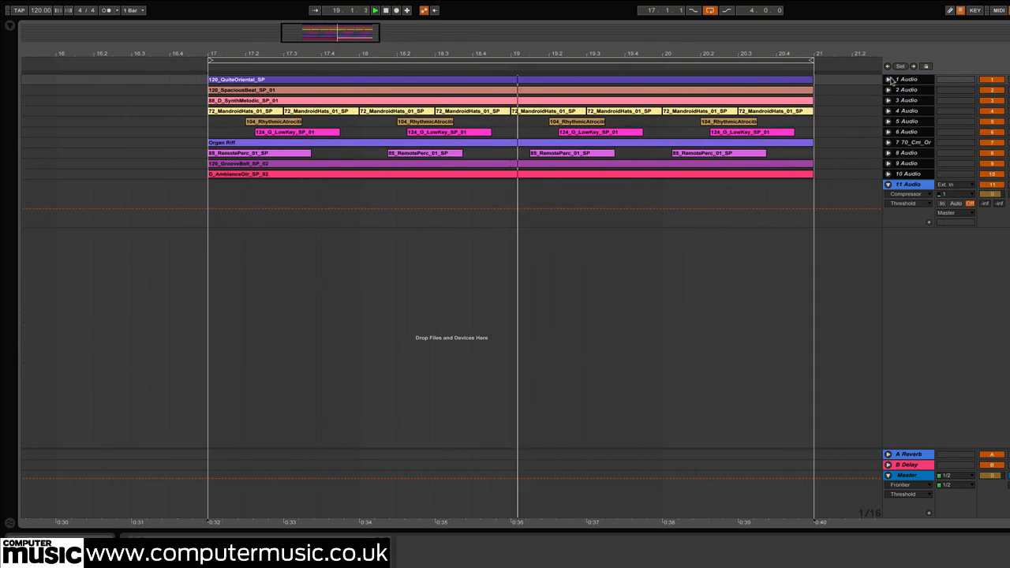
click(888, 184)
Step: Unfold tracks 1 to 11 together to show their waveforms and mixer controls
click(908, 185)
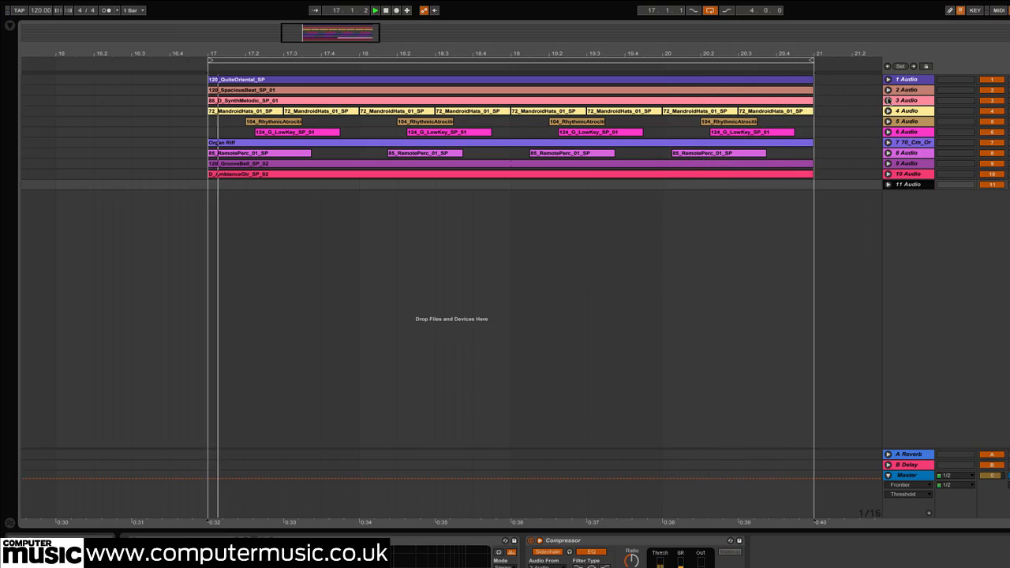
shift+click(899, 80)
click(888, 80)
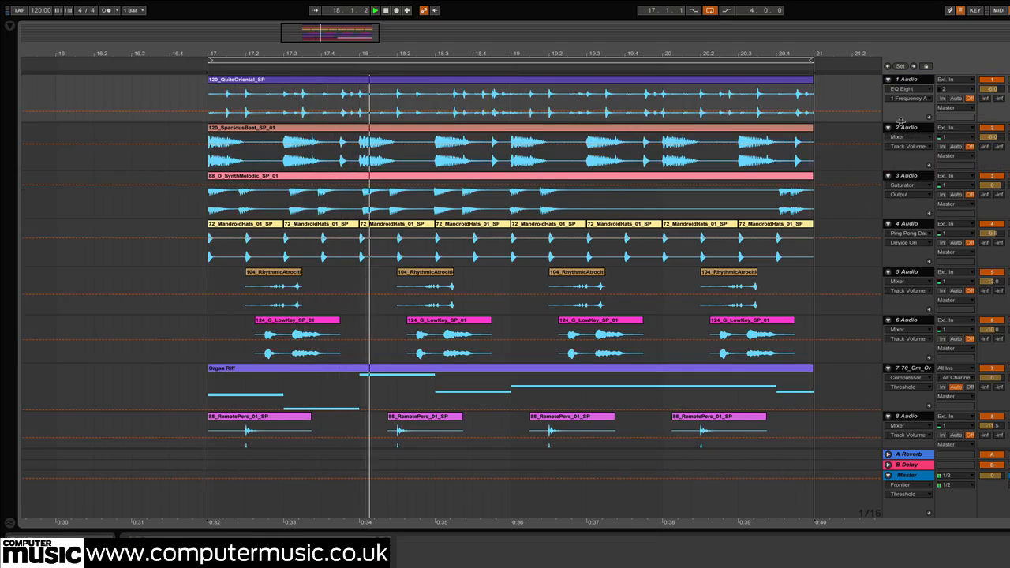
click(903, 80)
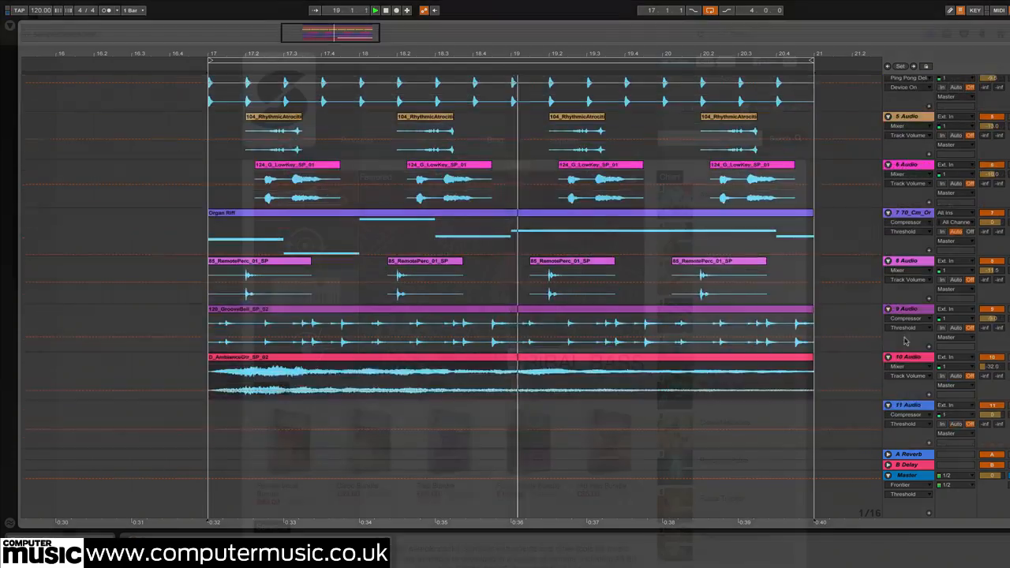